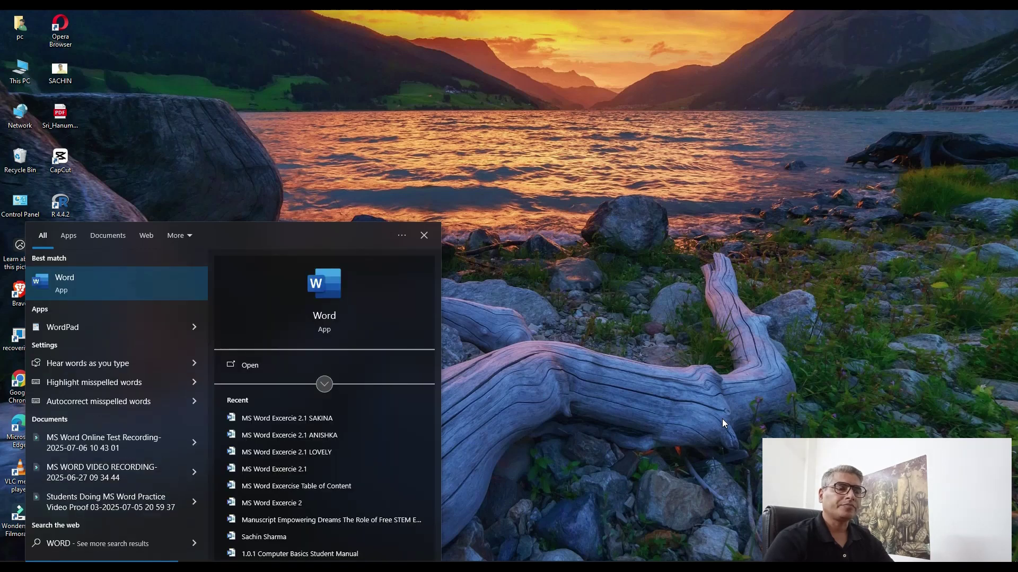
- Start Word with a blank document and enter a first name on the page
left_click(112, 289)
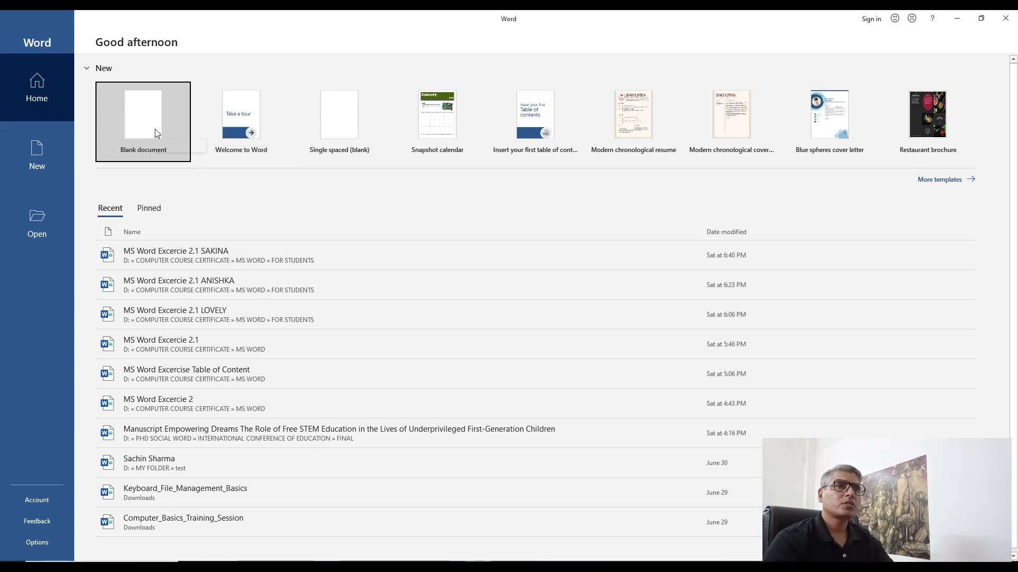
left_click(141, 129)
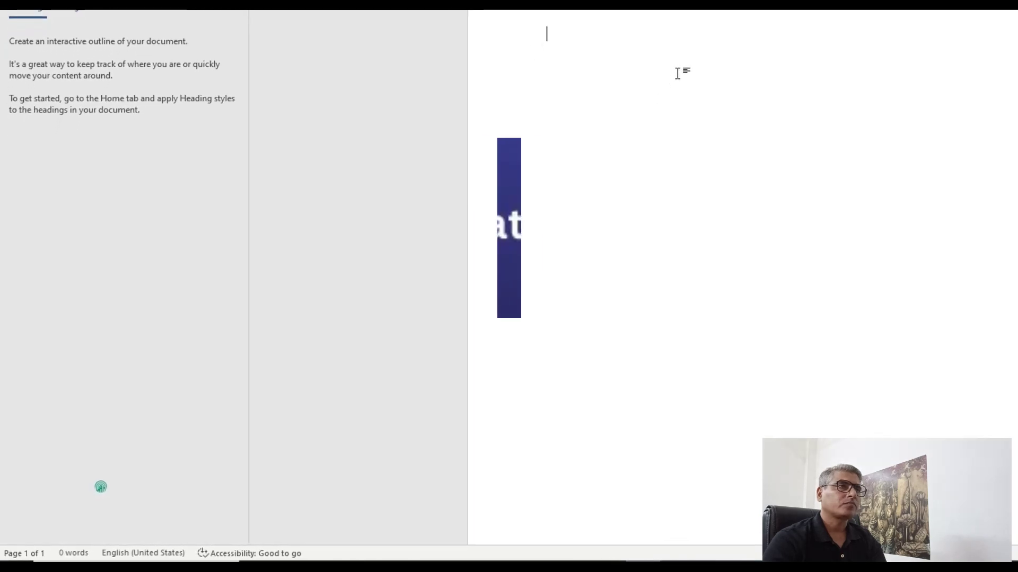
type("SACHIN")
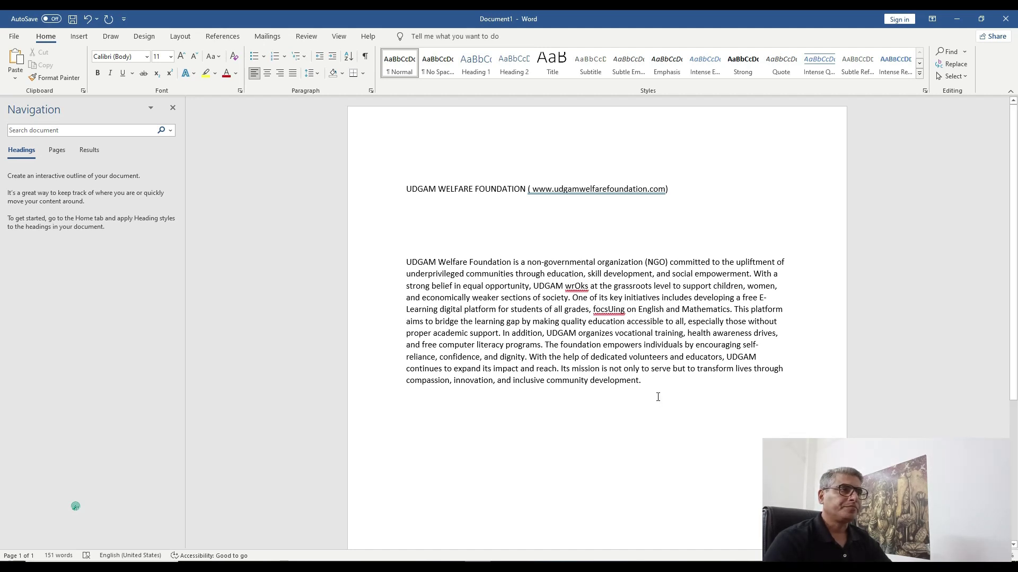
- Run the spelling check, replacing "wrOks" with "works" and "focsUing" with "focusing", and return to the document text
mouse_move(610, 310)
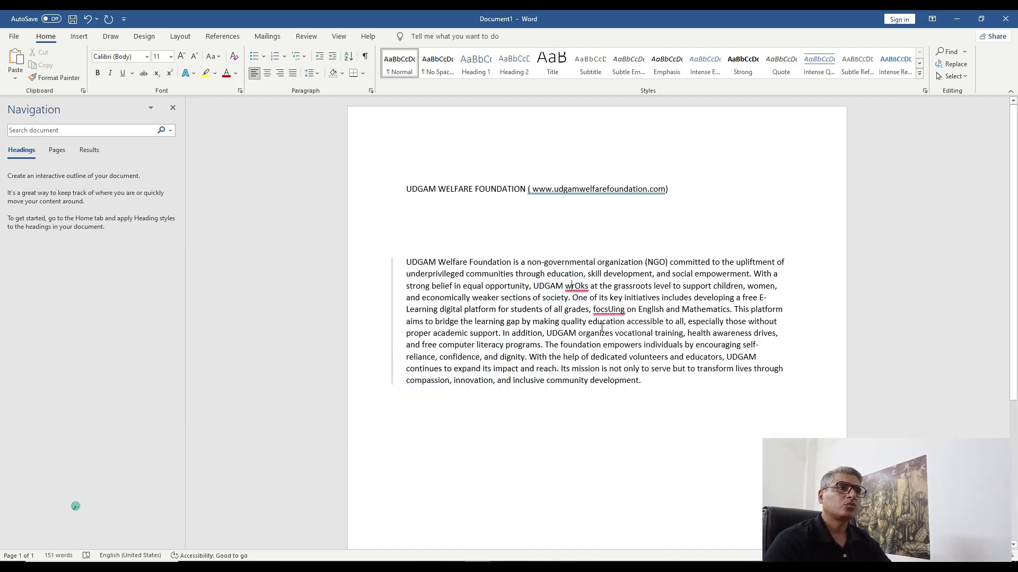
left_click(306, 36)
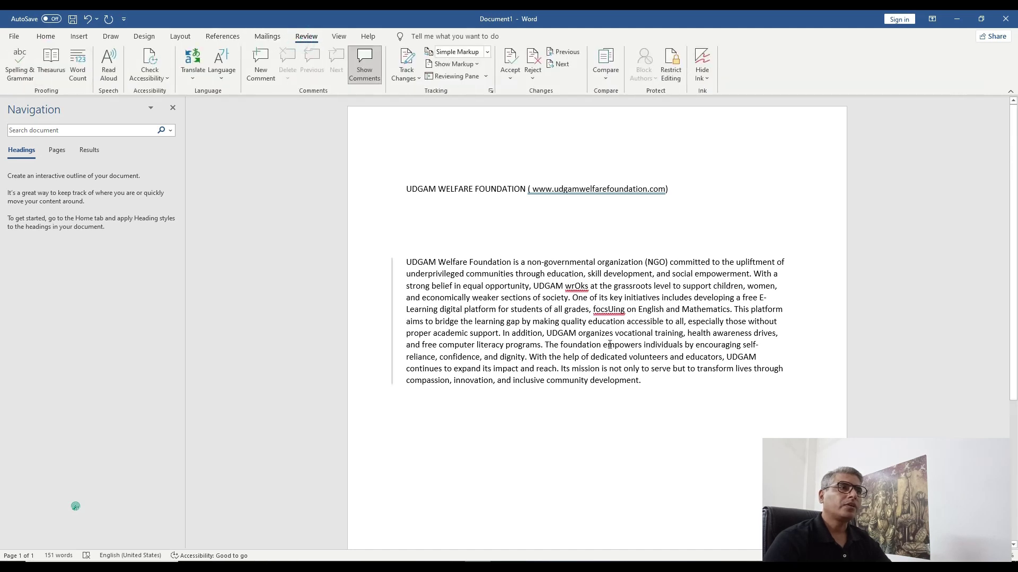
left_click(20, 70)
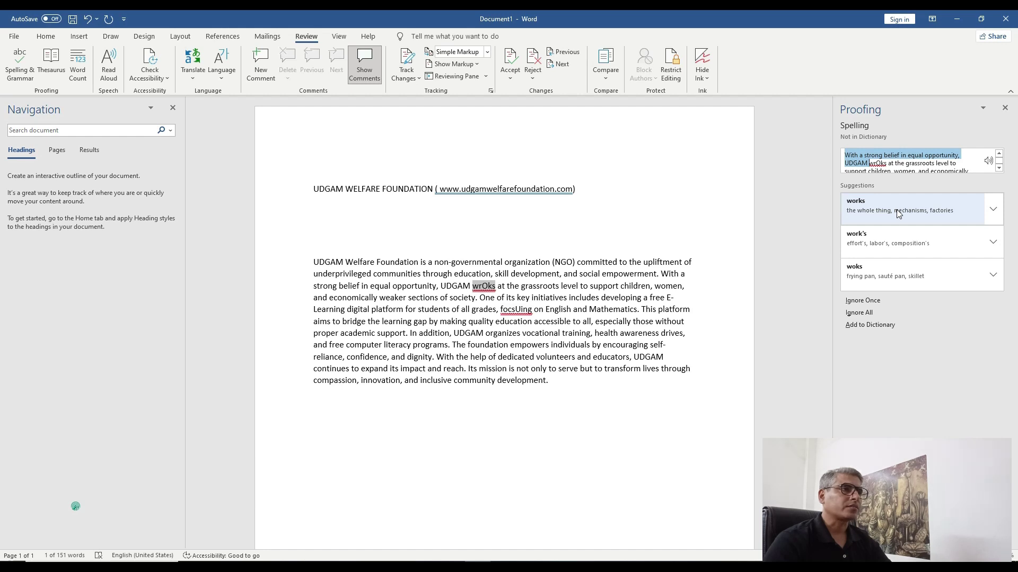
left_click(898, 212)
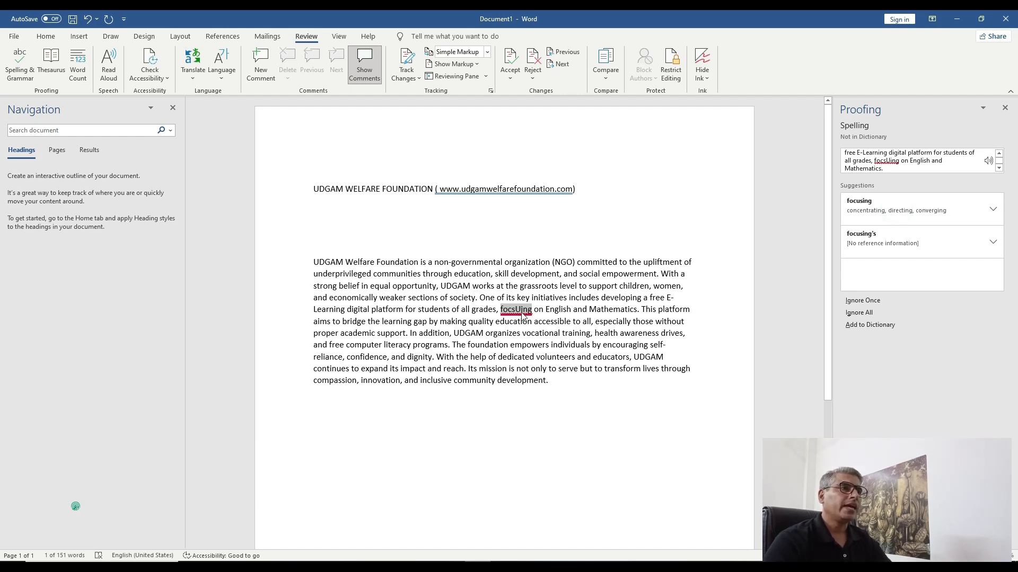
mouse_move(517, 314)
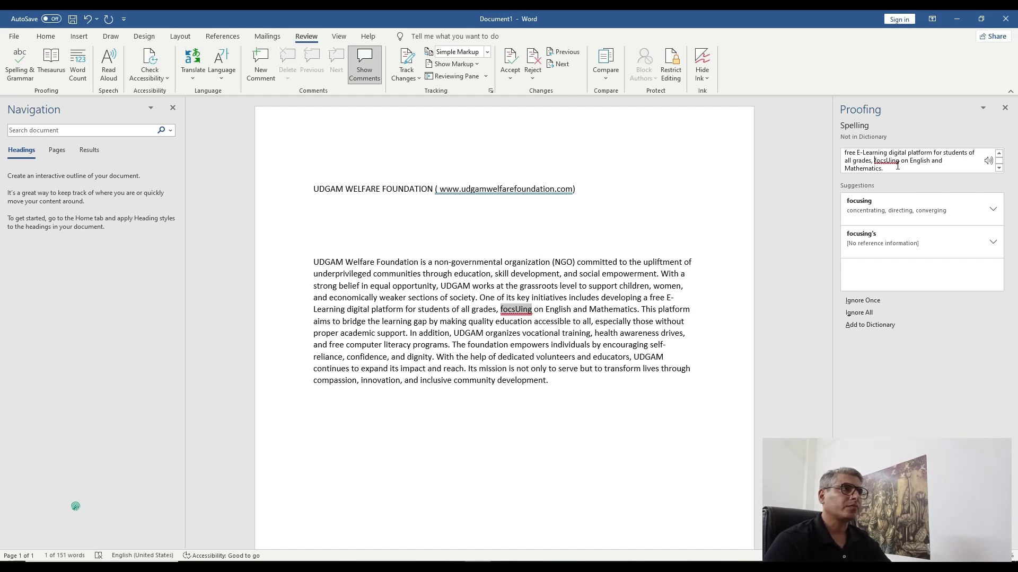
left_click(883, 206)
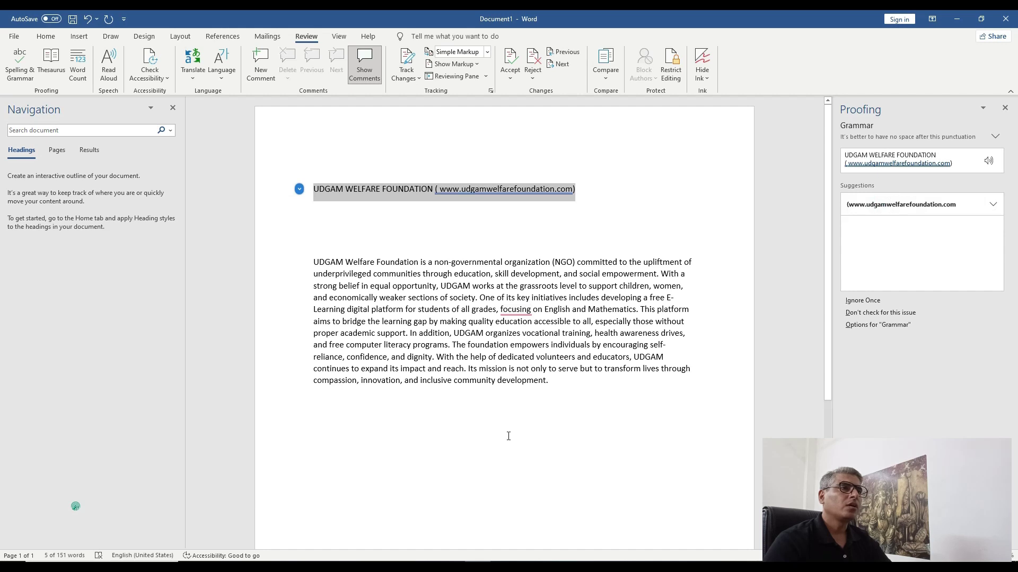
left_click(521, 334)
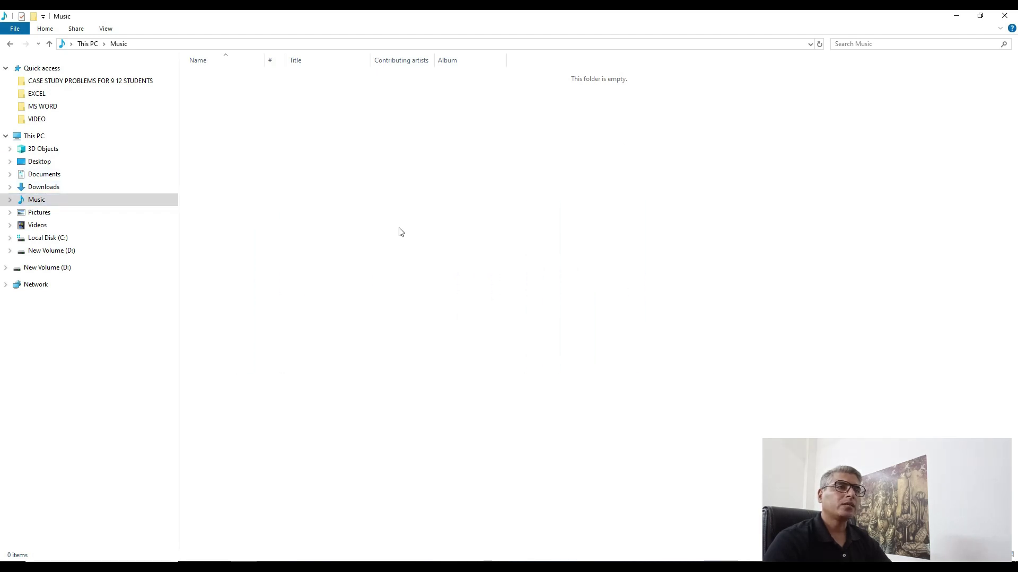
- Create a folder named MY FOLDER inside the Music folder and open it
right_click(377, 181)
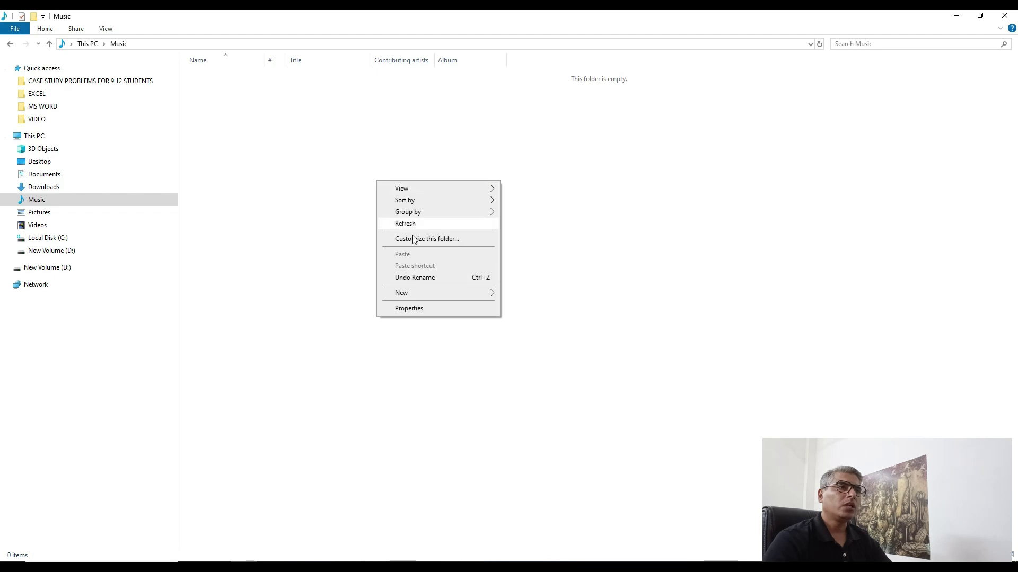
mouse_move(434, 296)
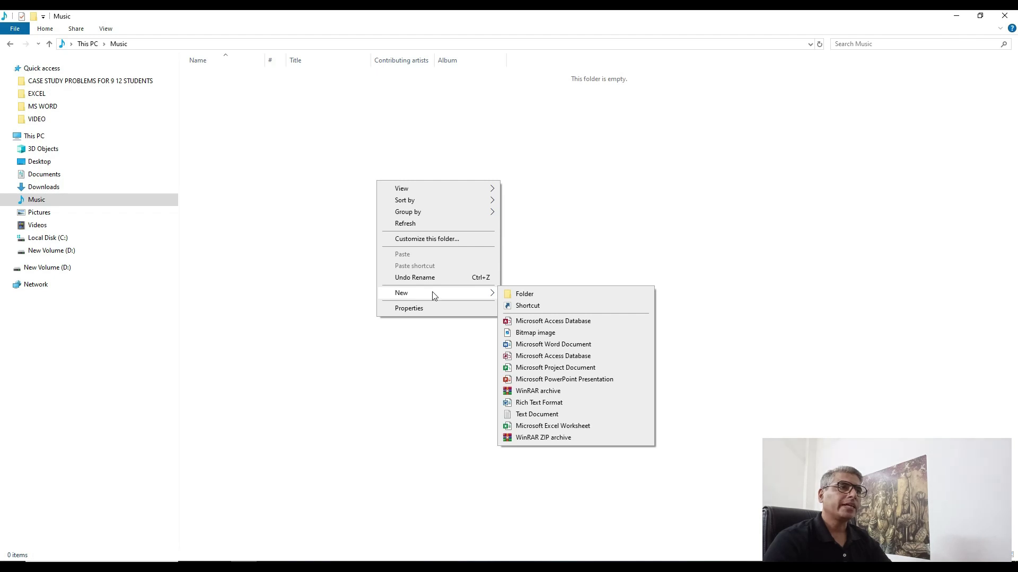
left_click(536, 297)
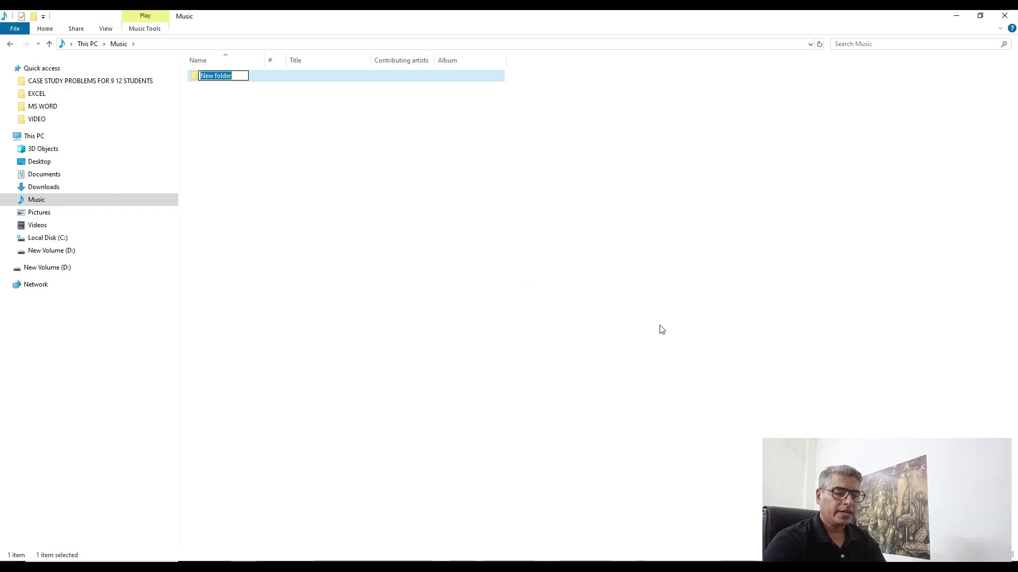
type("MY FOLD")
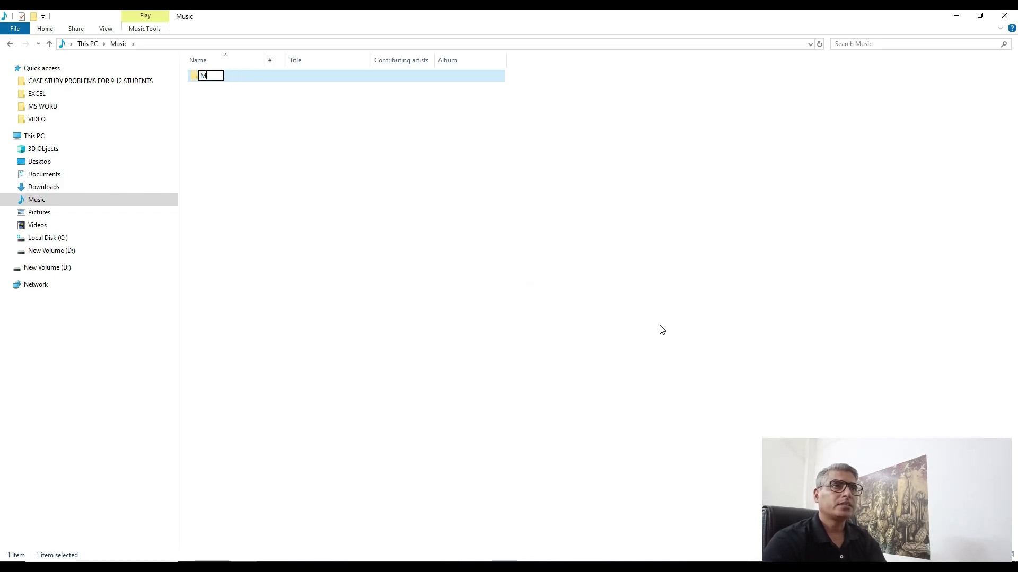
type("ER")
key("Return")
key("Return")
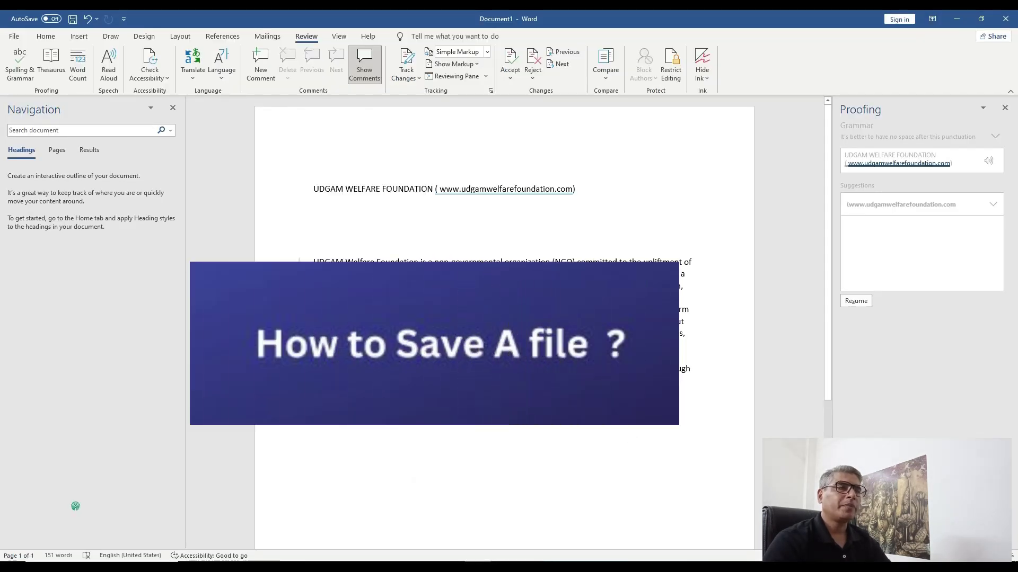
- Save the document as UDGAM WELFARE FOUNDATION, a Word Document, in MY FOLDER under Music
left_click(14, 37)
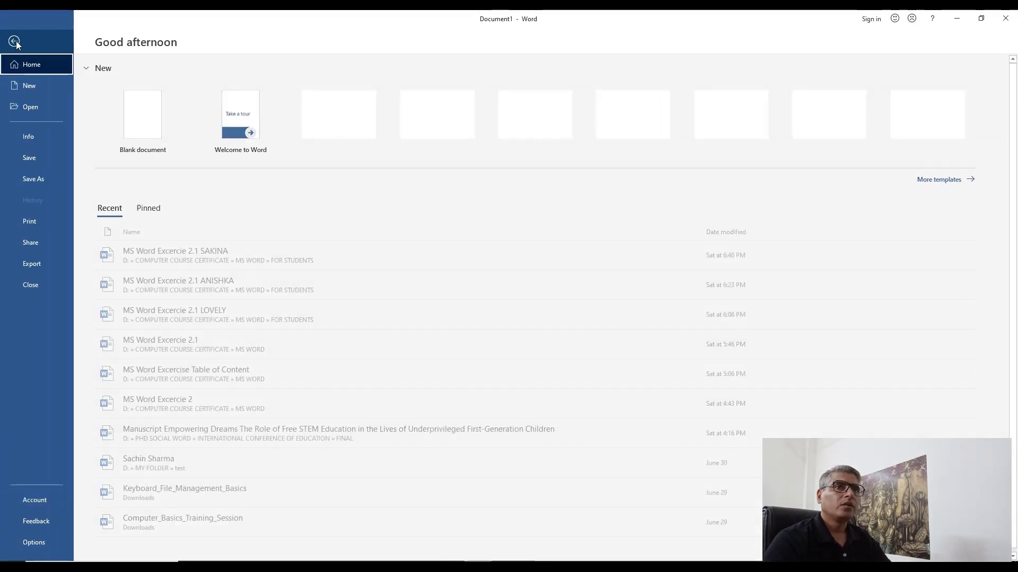
left_click(37, 157)
left_click(47, 120)
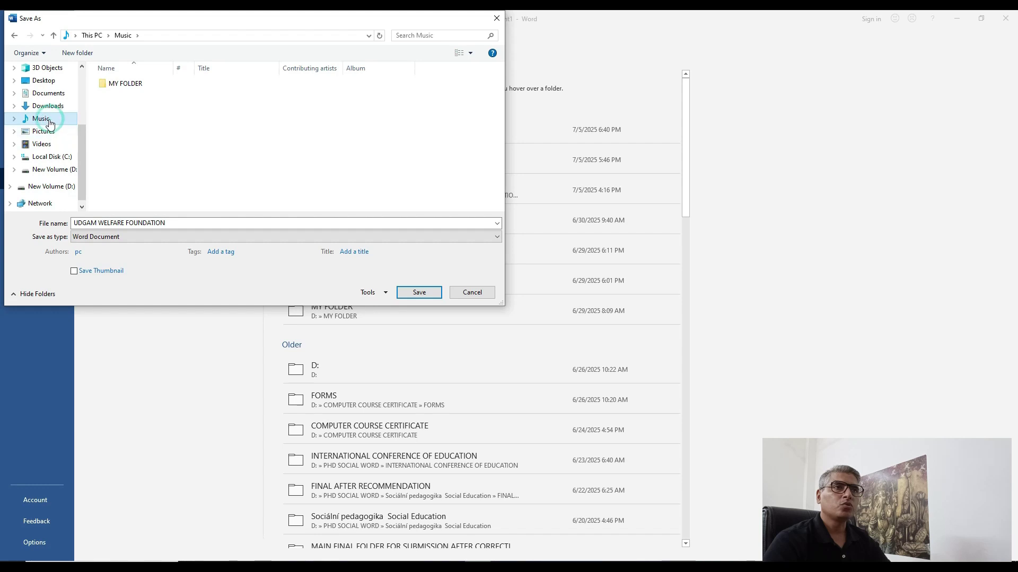
double_click(128, 83)
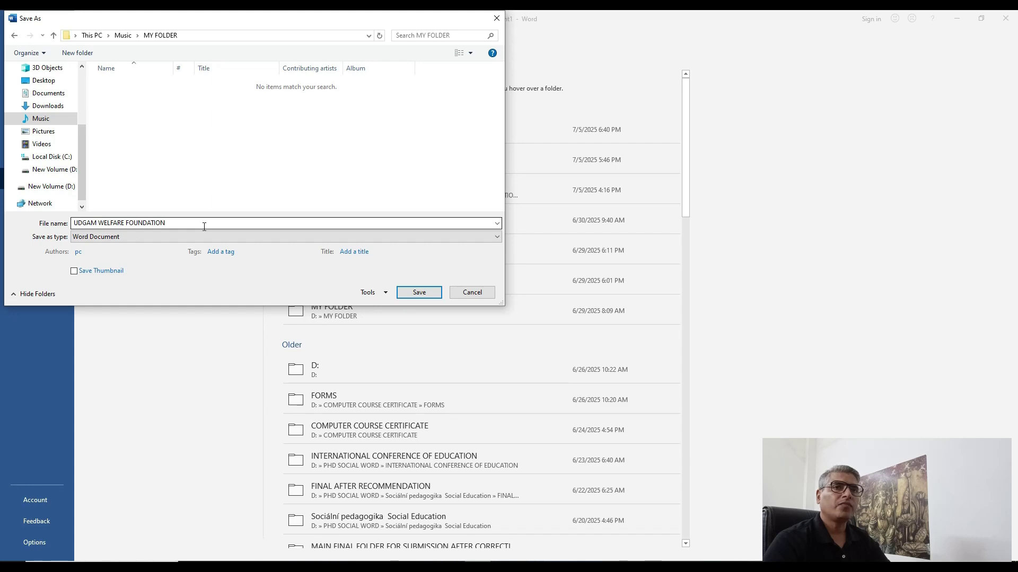
left_click(419, 293)
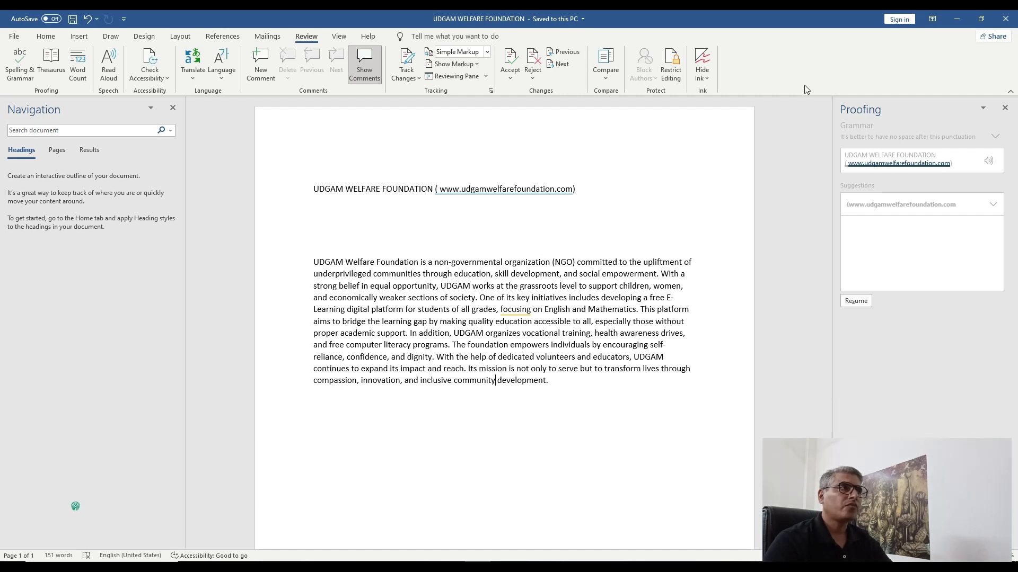
- Close the document, widen the Name column in MY FOLDER and reopen the UDGAM WELFARE FOUNDATION file
left_click(1008, 23)
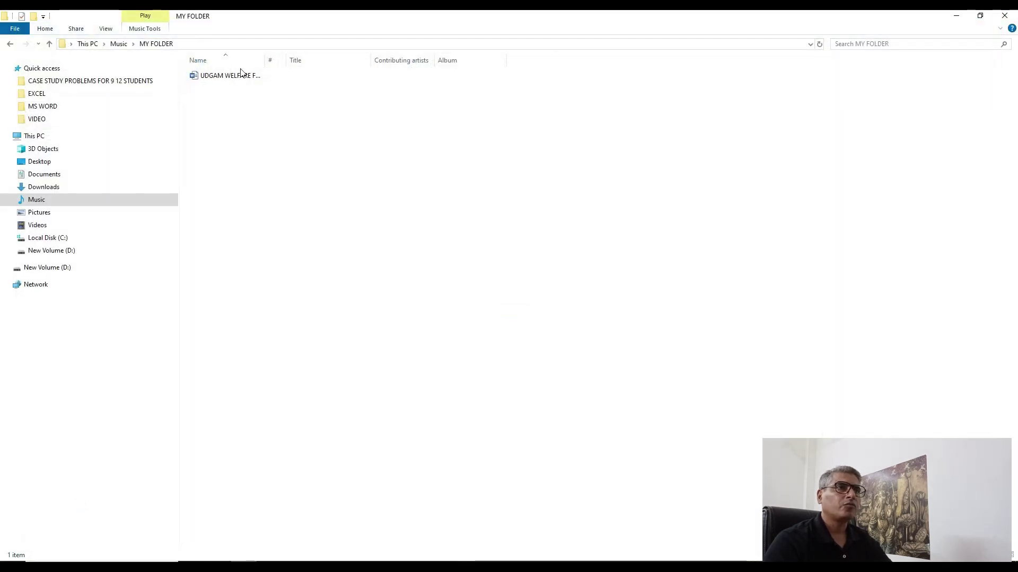
left_click_drag(266, 60, 359, 59)
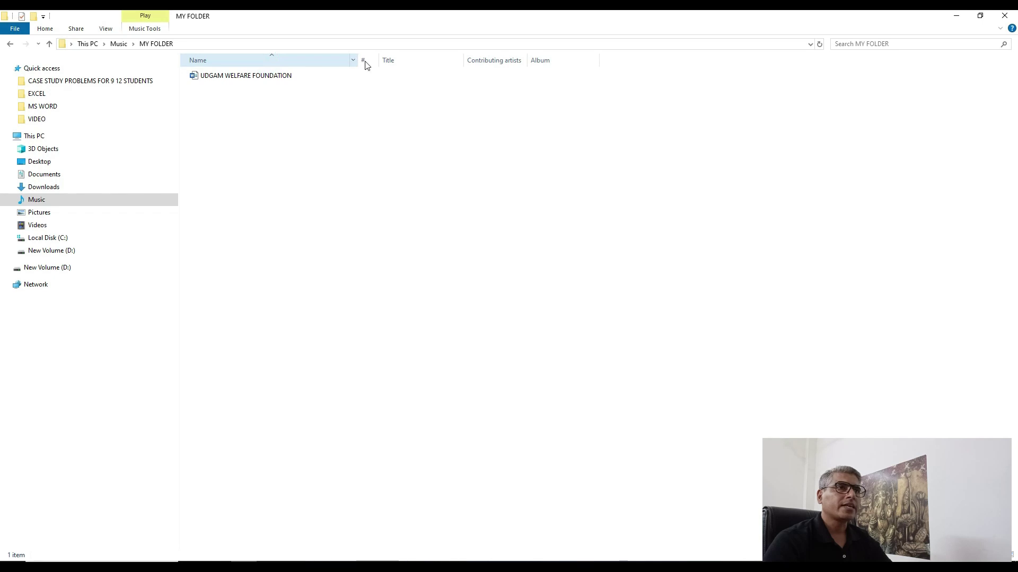
double_click(265, 75)
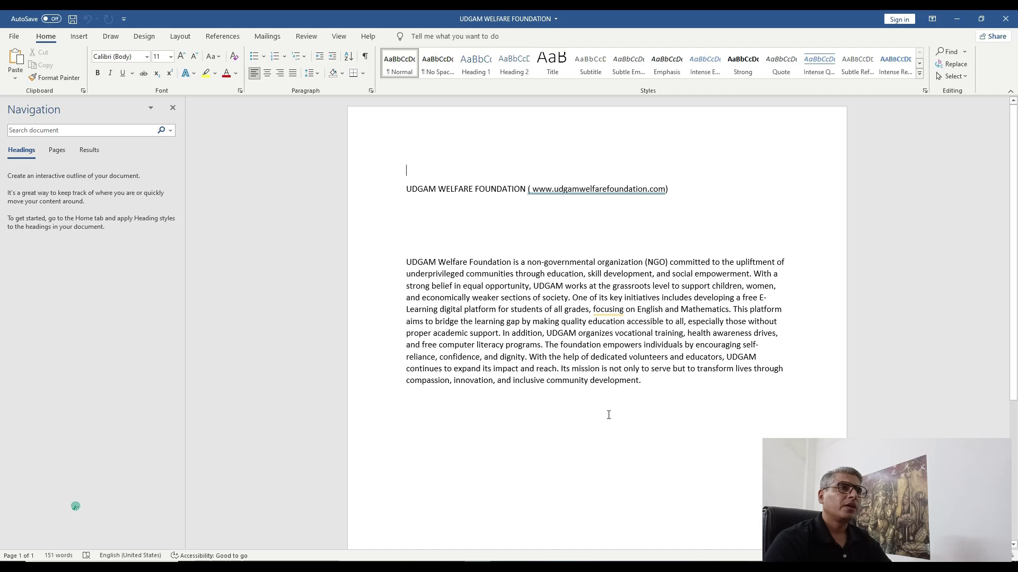
- Make the heading line with the foundation's name and website bold
left_click_drag(407, 191, 670, 188)
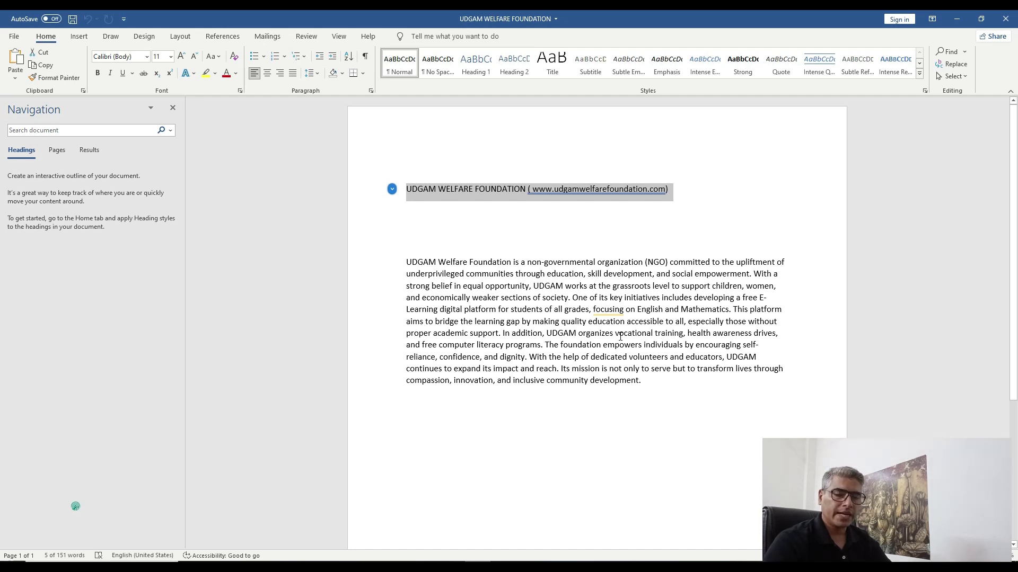
key("ctrl+b")
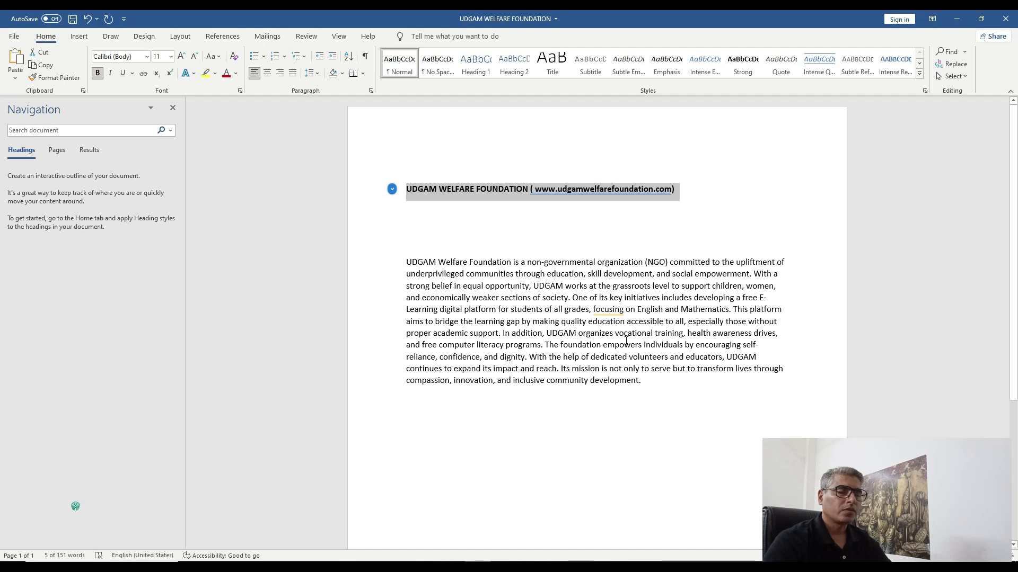
key("ctrl+b")
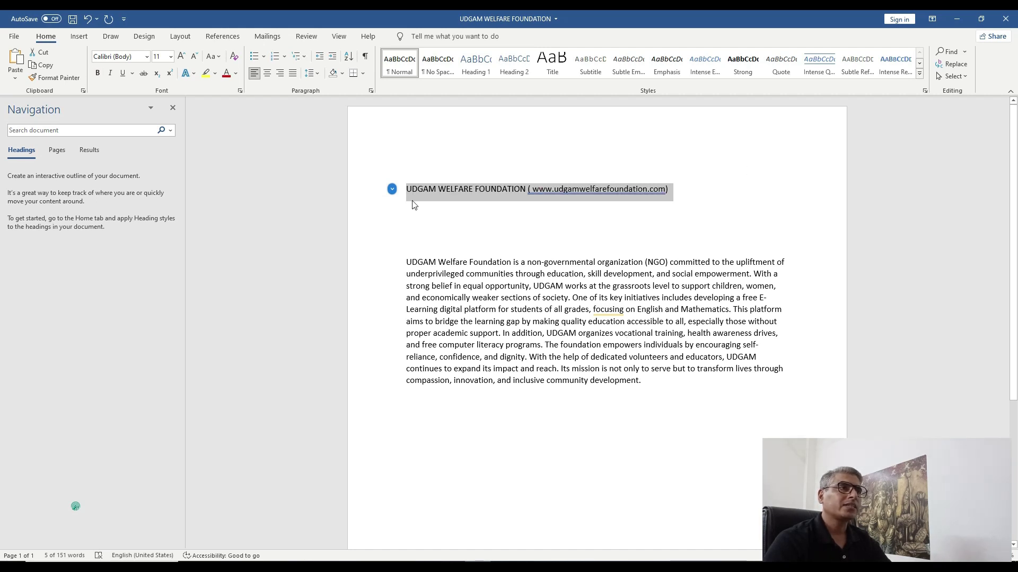
left_click(98, 74)
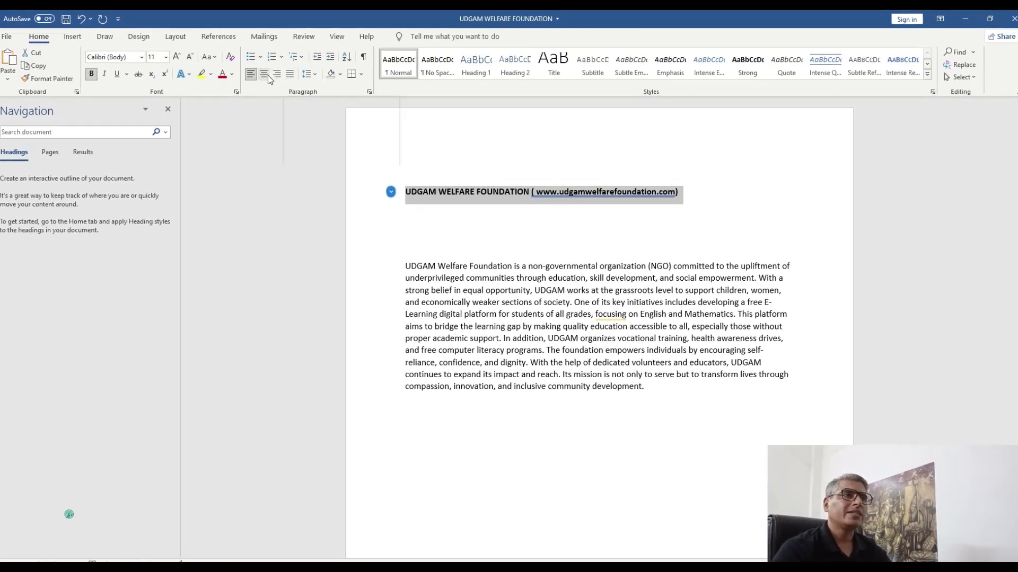
- Center the heading line and set its font size to 20
left_click(264, 75)
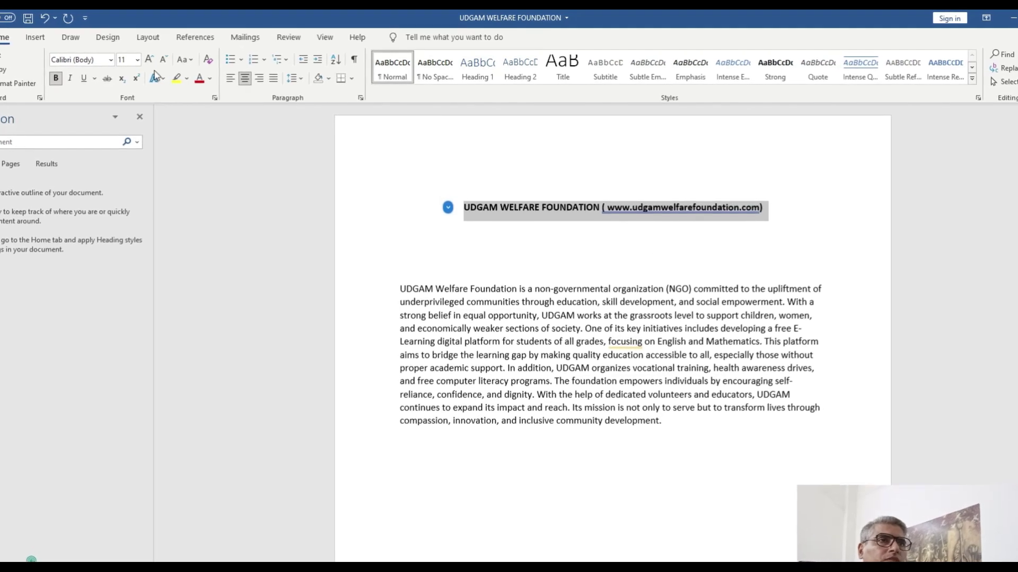
left_click(136, 61)
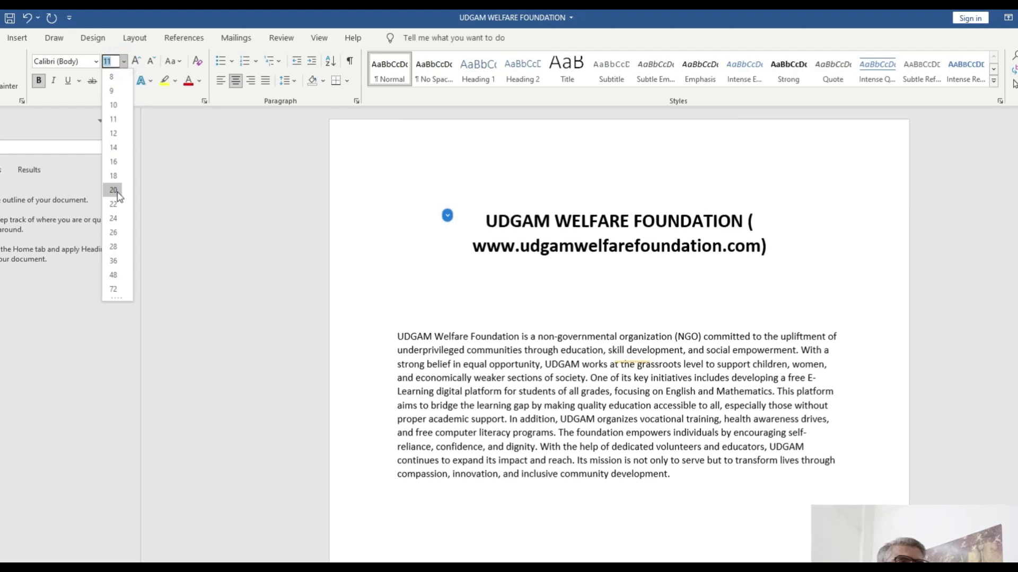
left_click(115, 189)
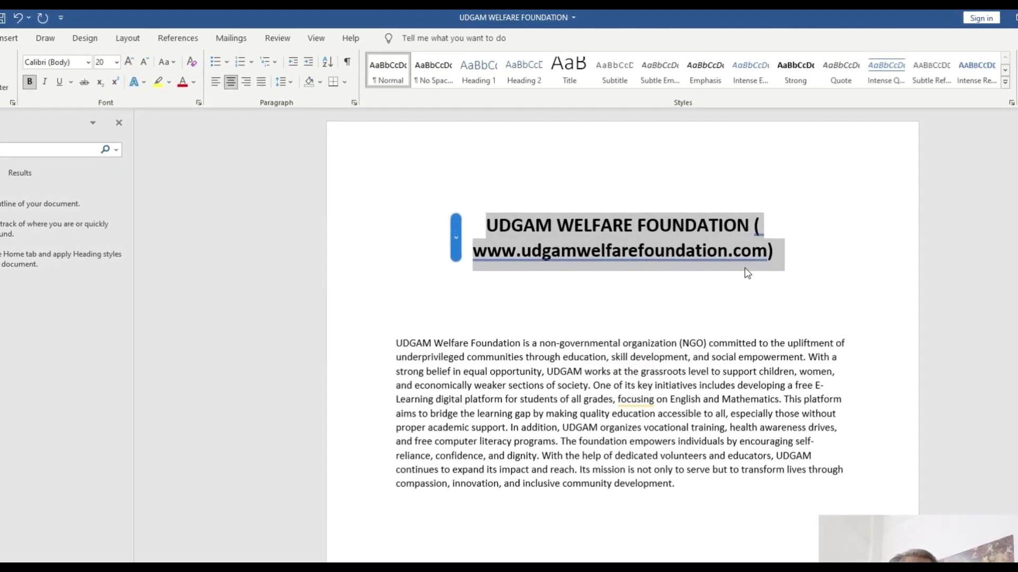
- Break the heading before the opening parenthesis so the website address sits on its own line
left_click(732, 248)
double_click(759, 236)
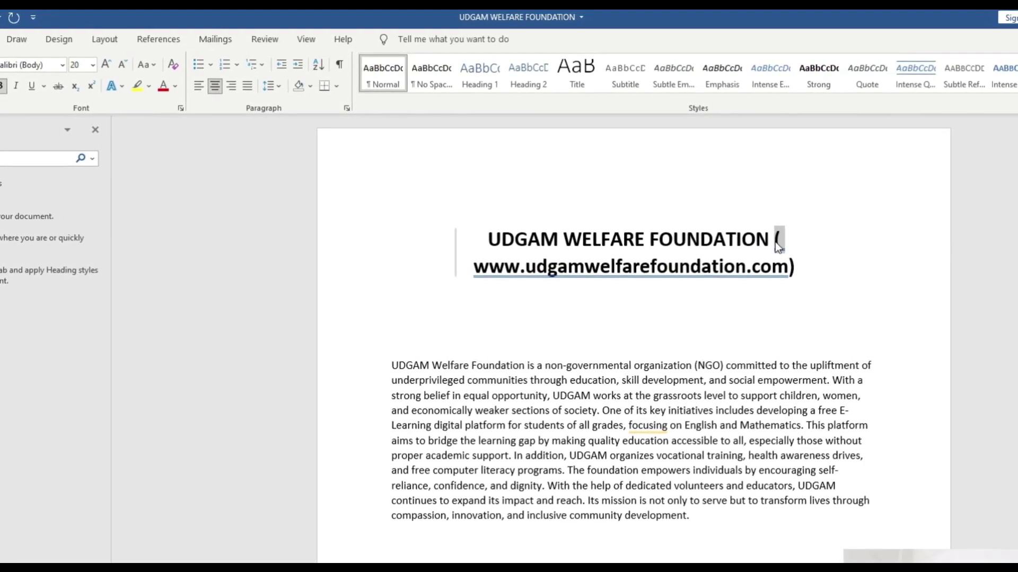
left_click(478, 268)
left_click(778, 242)
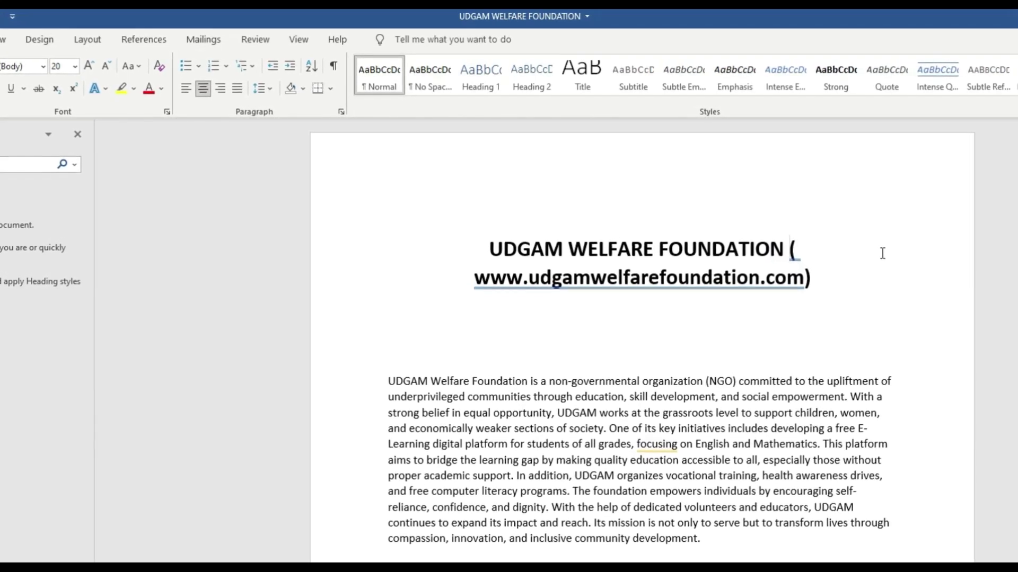
key("Return")
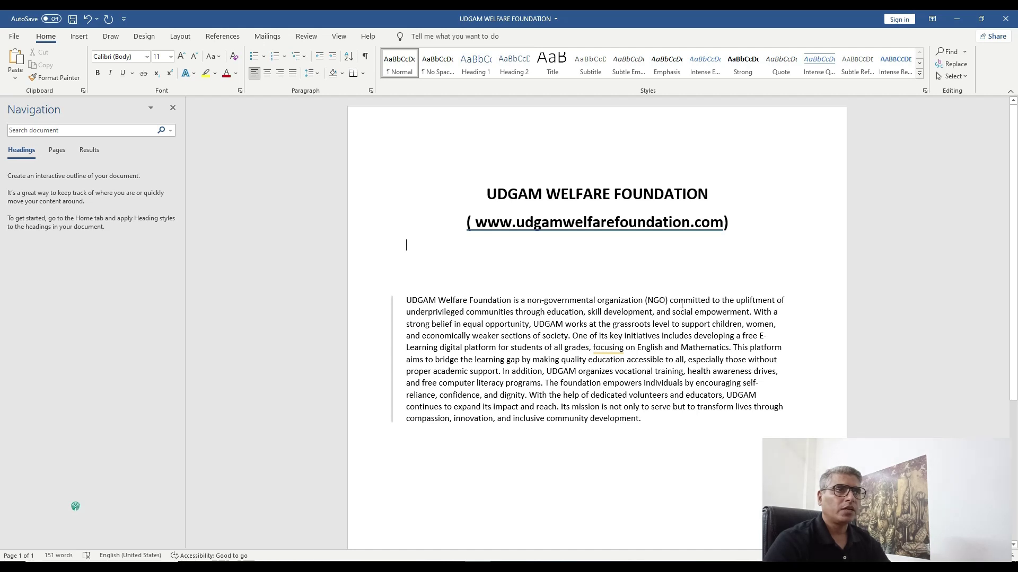
- Delete the empty paragraphs between the website line and the body paragraph
key("Delete")
key("Delete")
key("Delete")
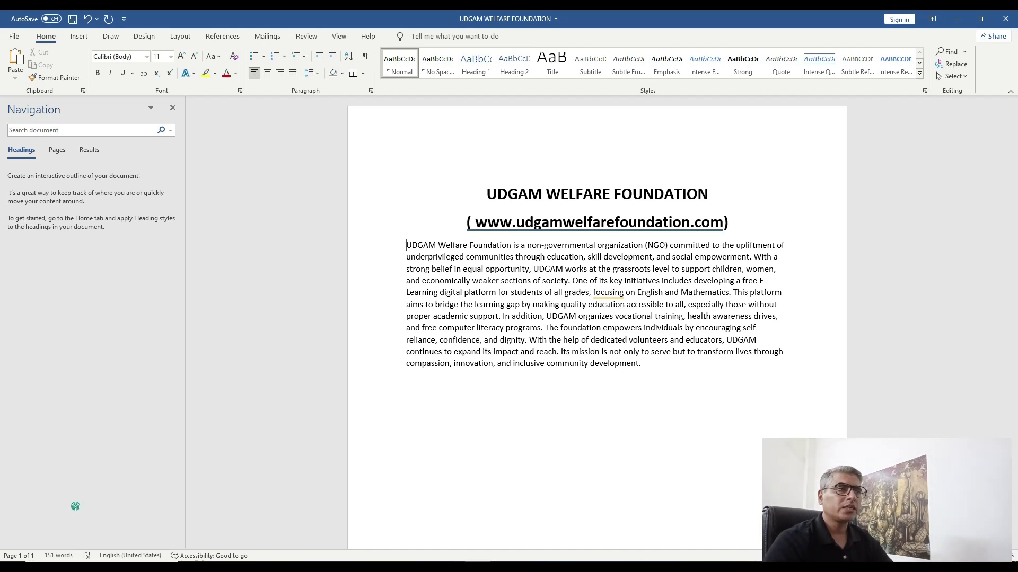
key("shift+Down")
key("shift+Down")
key("shift+Down")
key("shift+Down")
key("shift+Down")
key("shift+Down")
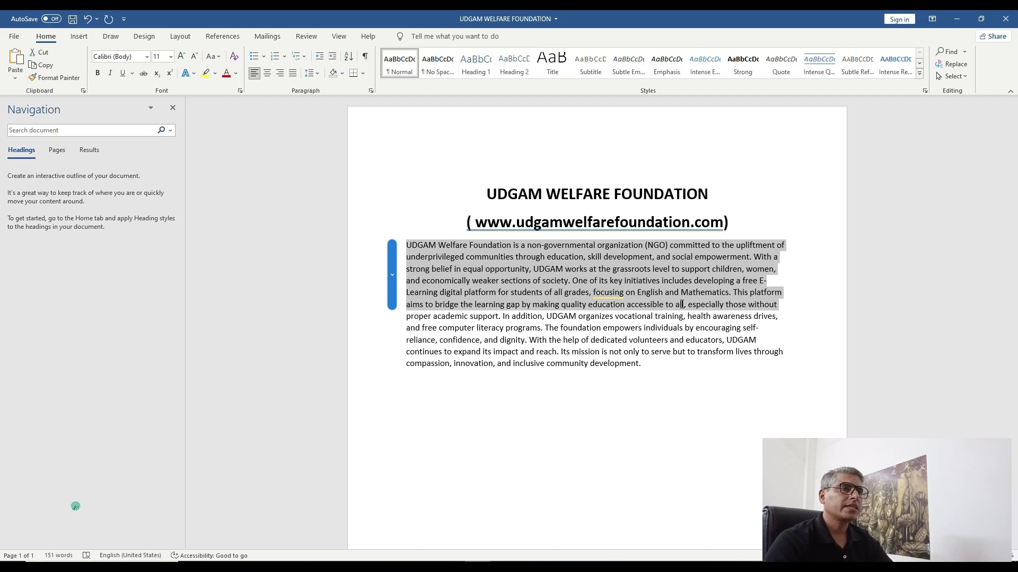
key("shift+Down")
key("shift+Down")
key("shift+Down")
key("shift+Down")
key("shift+Down")
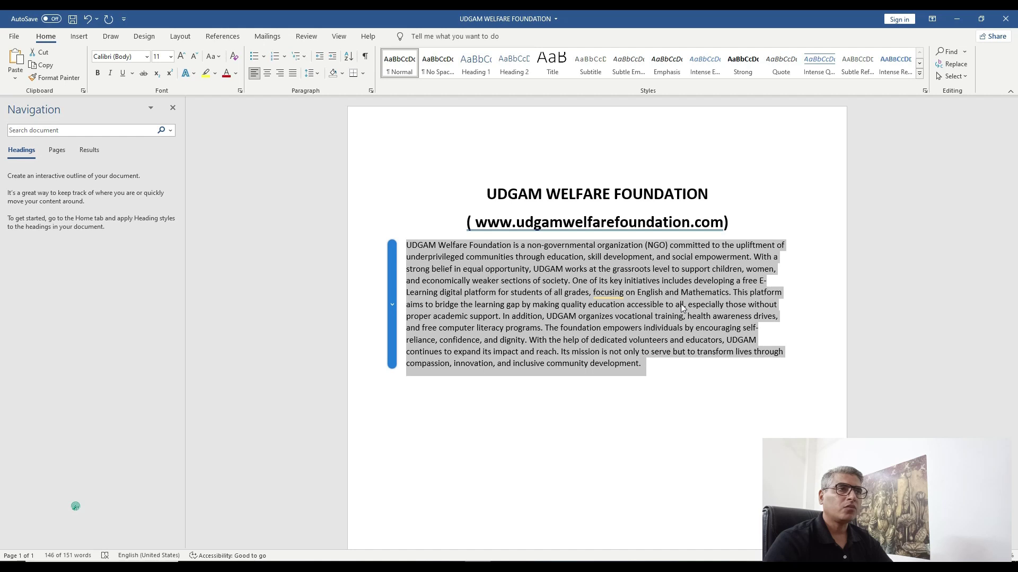
key("Down")
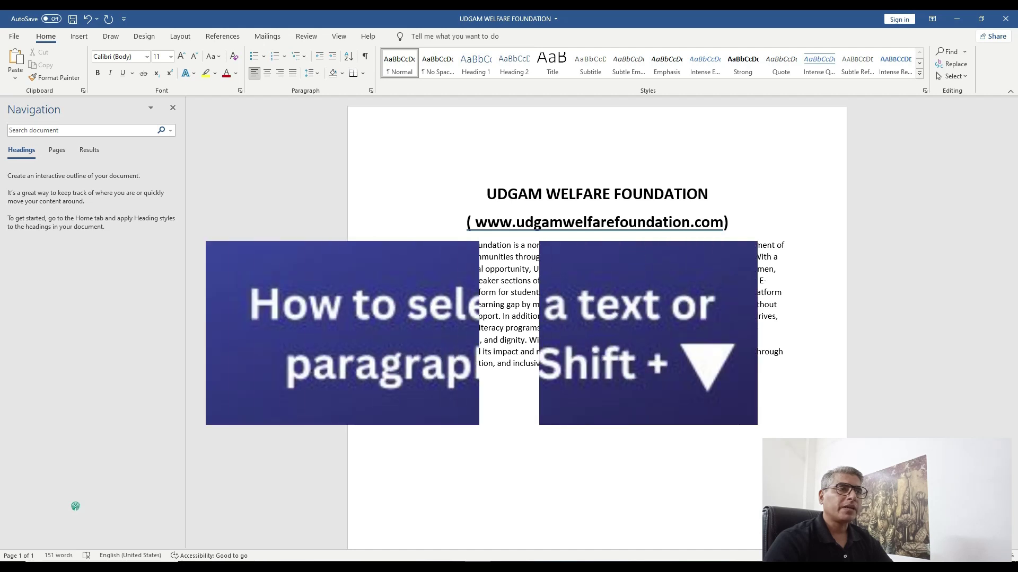
- Justify the whole body paragraph below the website line and save the document
key("shift+Down")
key("shift+Down")
key("shift+Down")
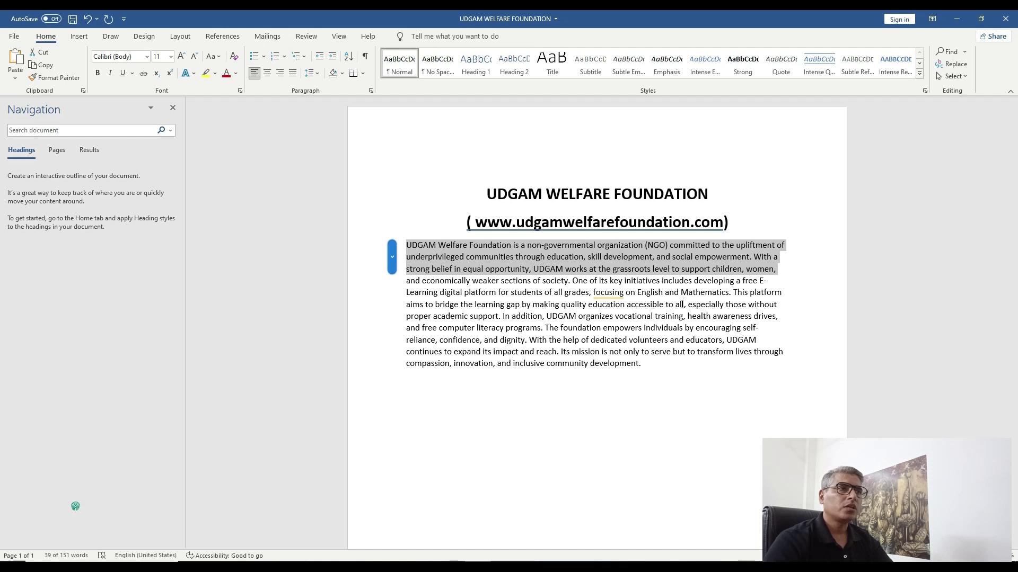
key("shift+Down")
key("shift+Down")
key("shift+Down")
key("shift+Down")
key("shift+Down")
key("shift+Down")
key("shift+Down")
key("shift+Down")
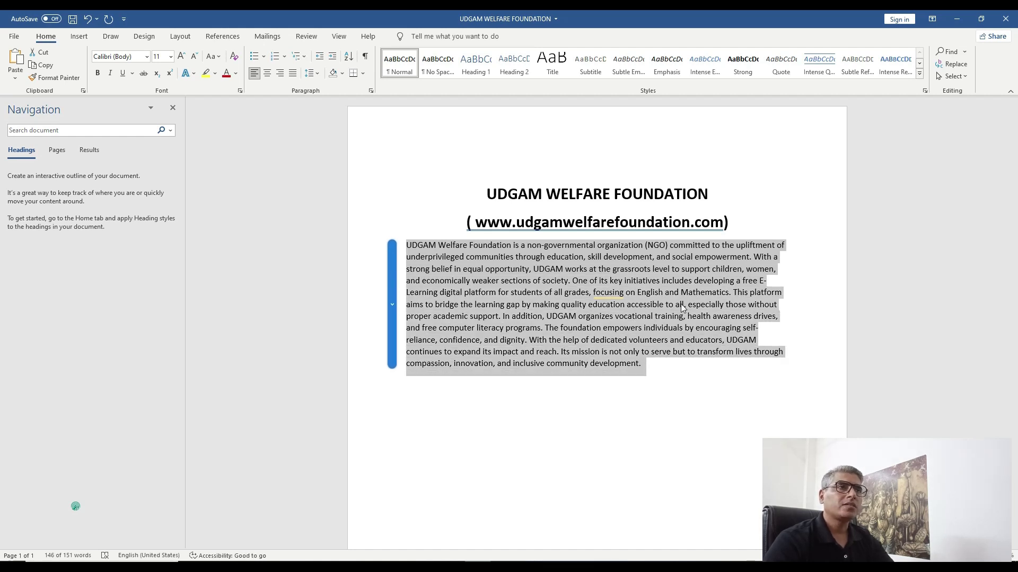
left_click(292, 76)
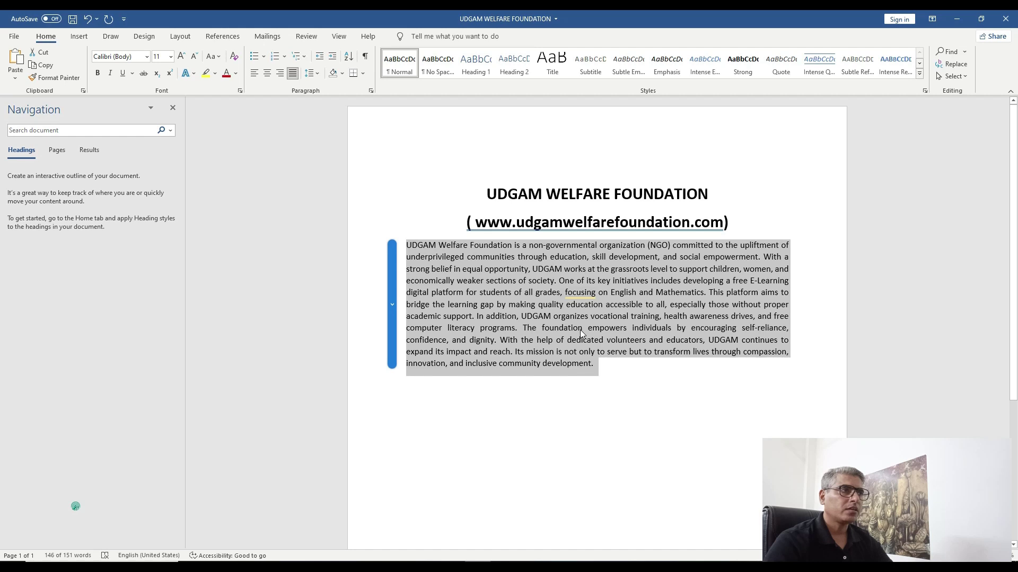
left_click(588, 360)
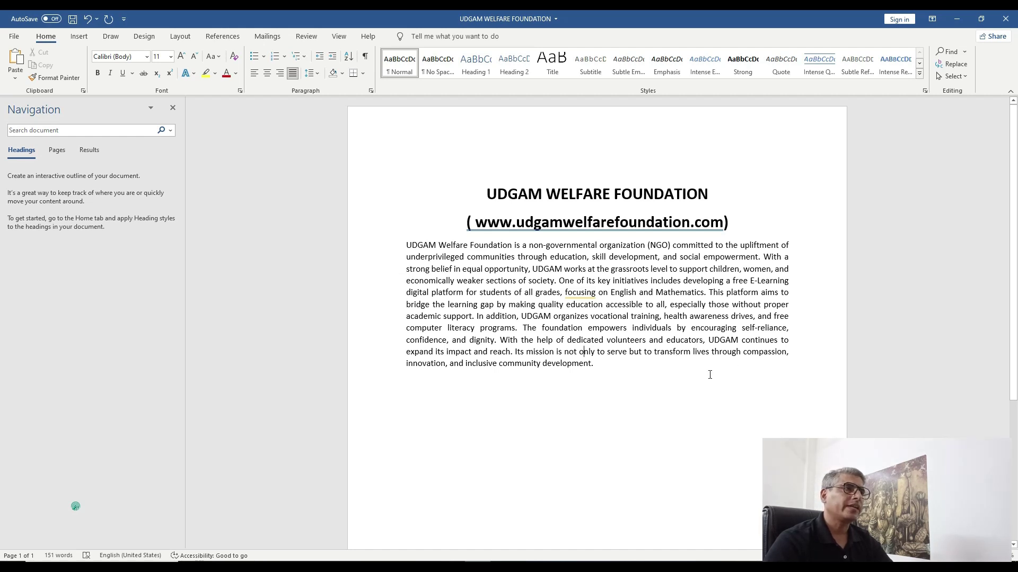
key("ctrl+s")
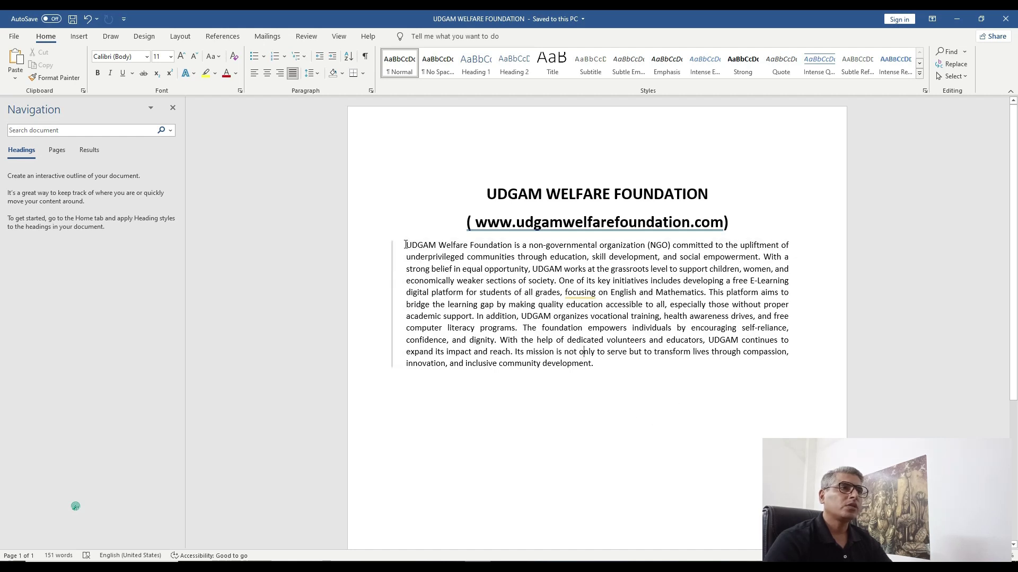
- Make the opening words "UDGAM Welfare Foundation" of the body paragraph bold
left_click_drag(405, 244, 487, 245)
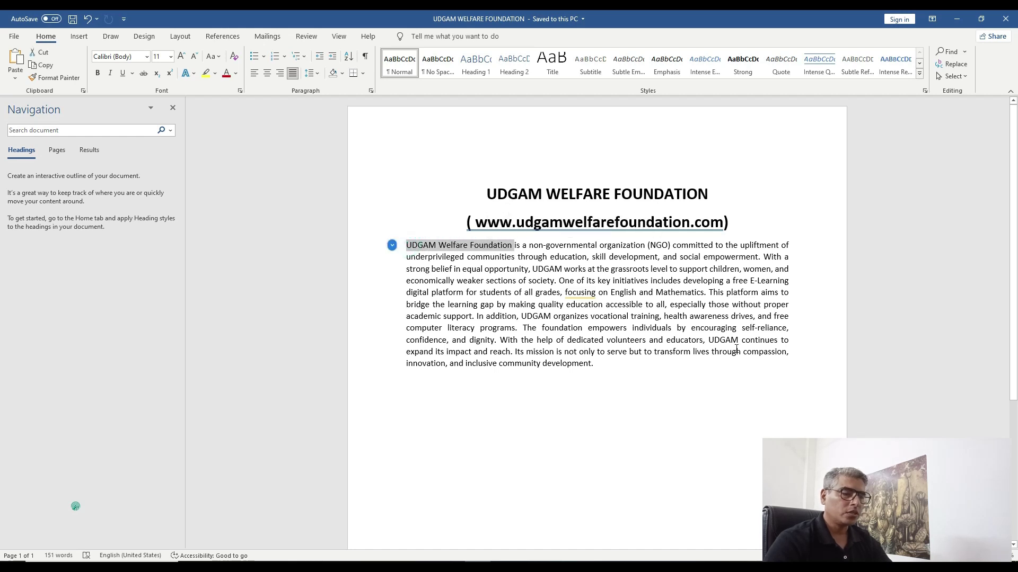
key("ctrl+b")
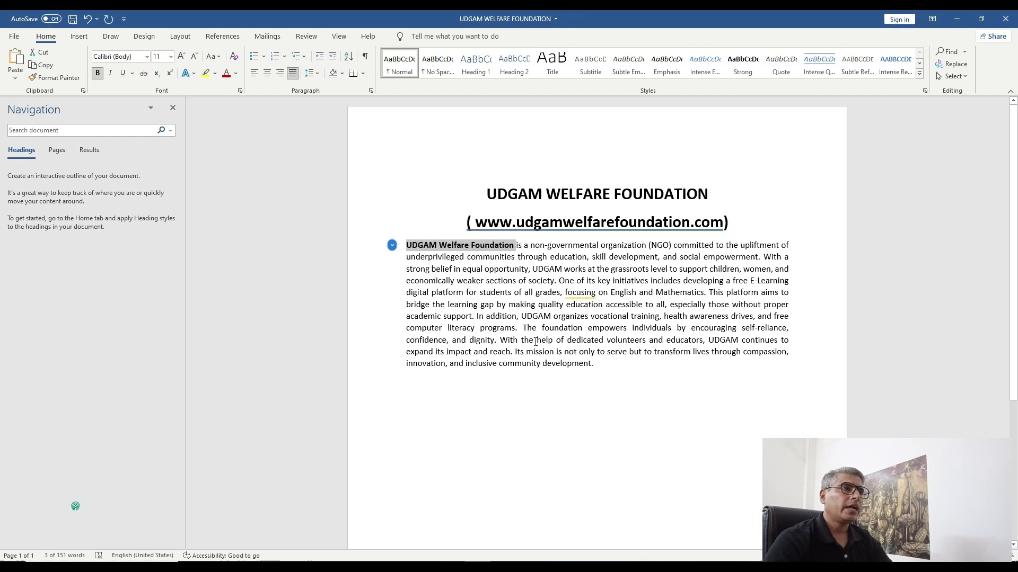
left_click(543, 362)
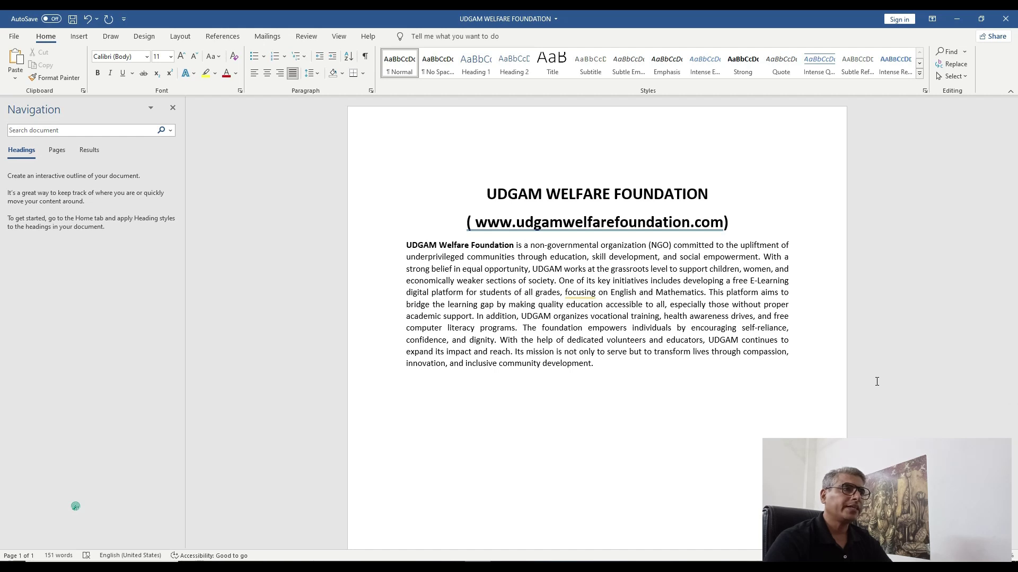
- Move the text from "The foundation empowers individuals" to the paragraph's end into a separate paragraph below, leaving a blank line between
key("shift+Down")
key("shift+Down")
key("shift+Down")
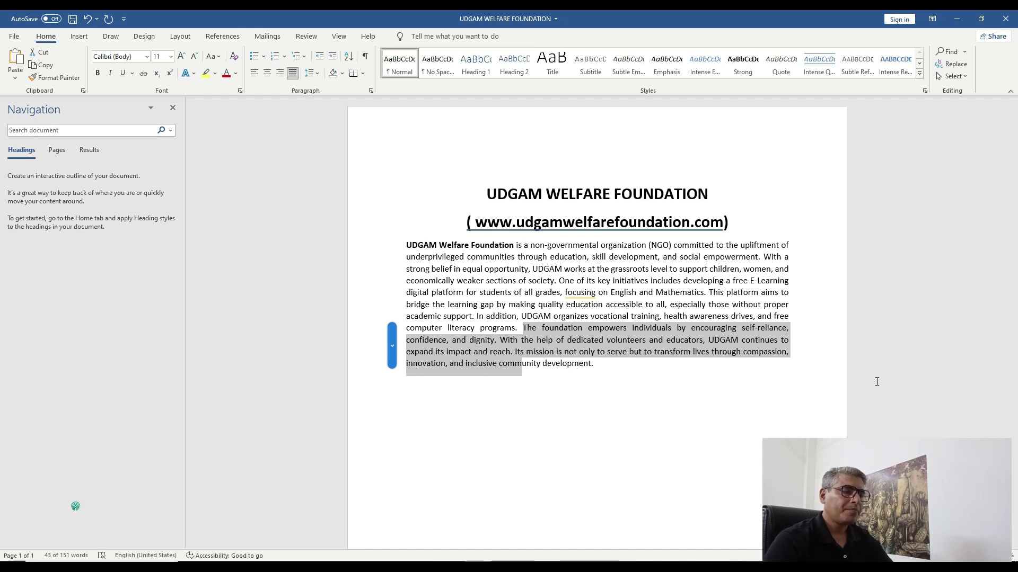
key("shift+End")
key("ctrl+c")
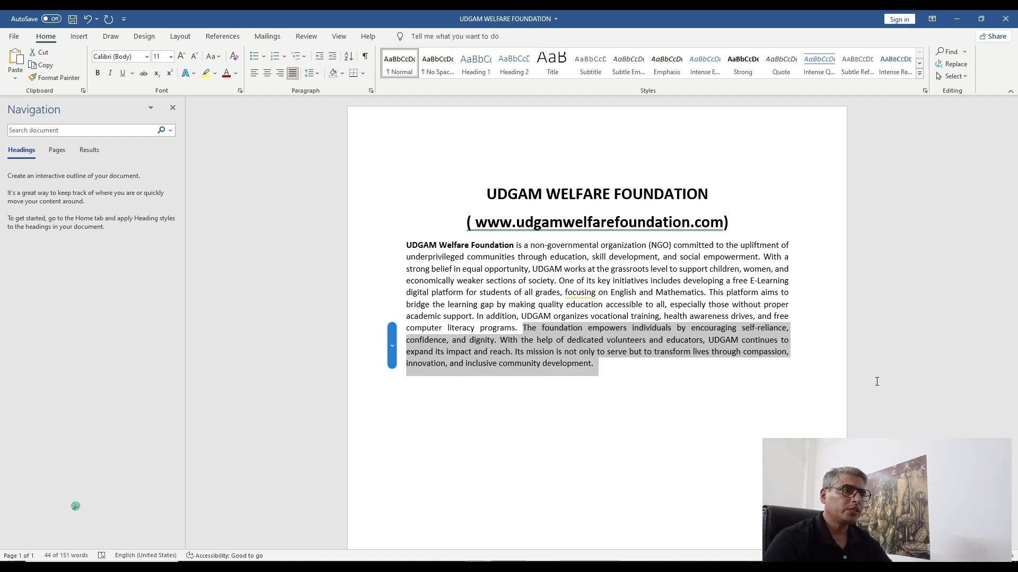
key("Delete")
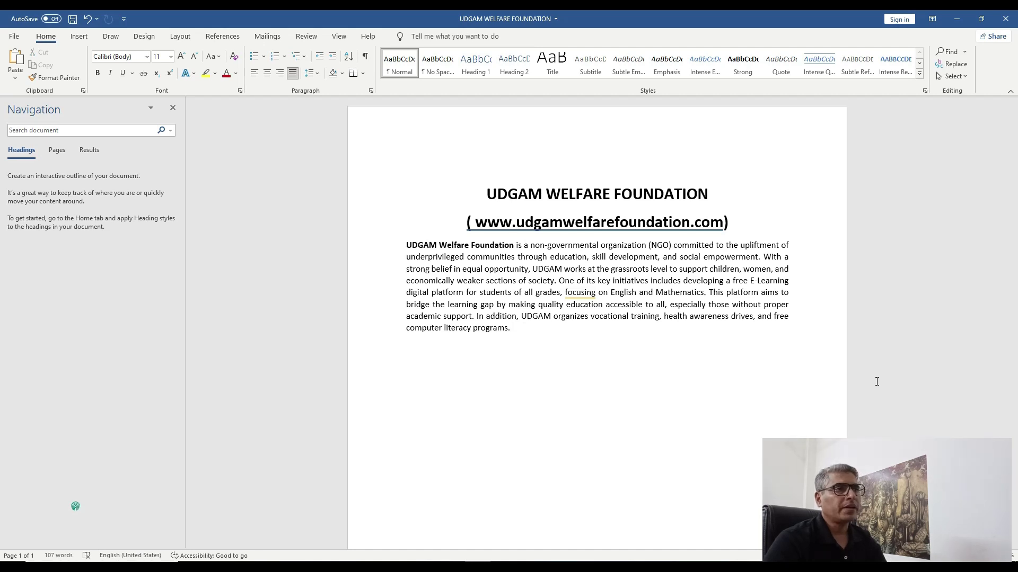
key("Return")
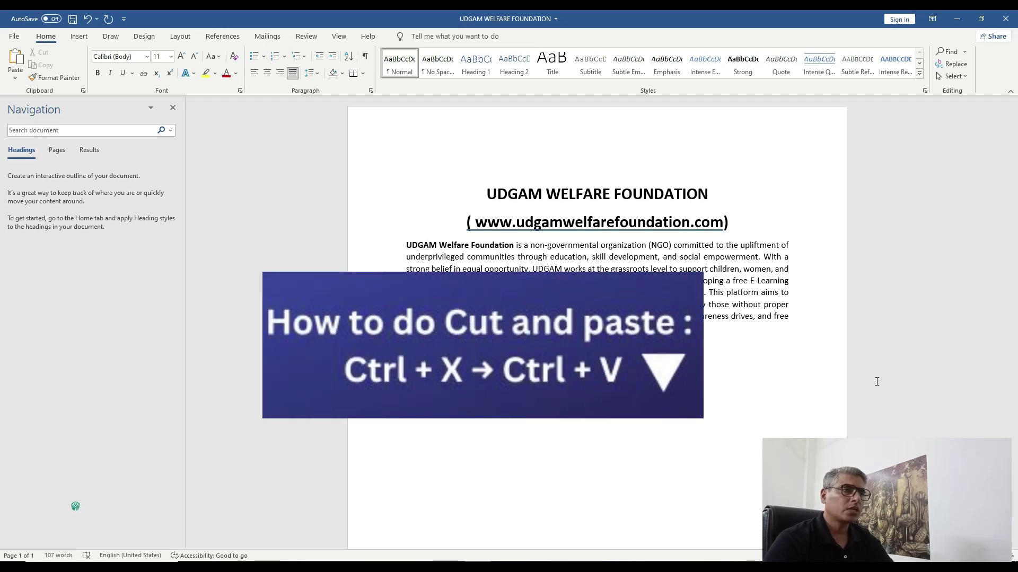
key("ctrl+v")
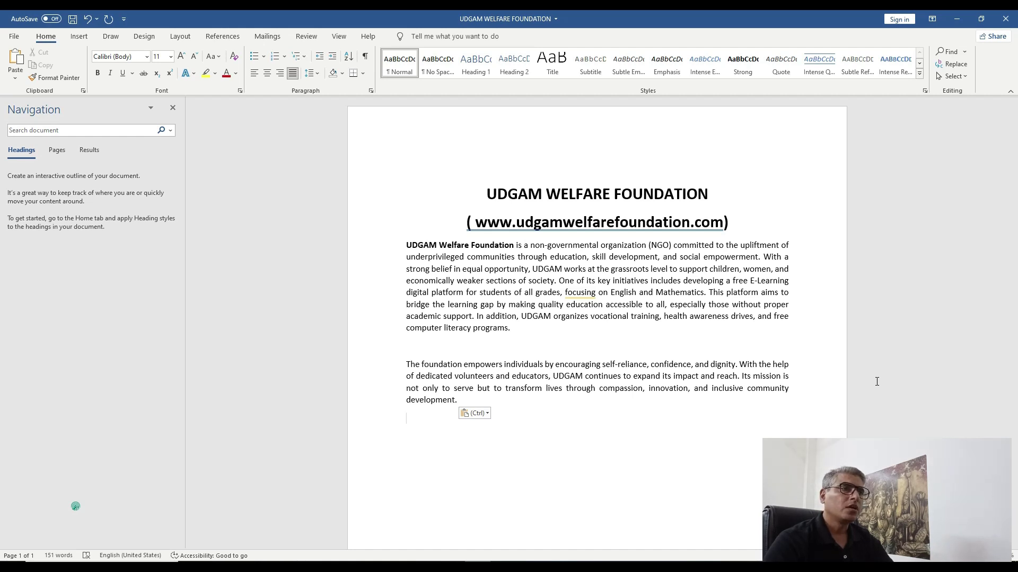
- Copy the paragraph starting "The foundation empowers individuals" and paste a duplicate below it, separated by blank space
key("Up")
key("Up")
key("Up")
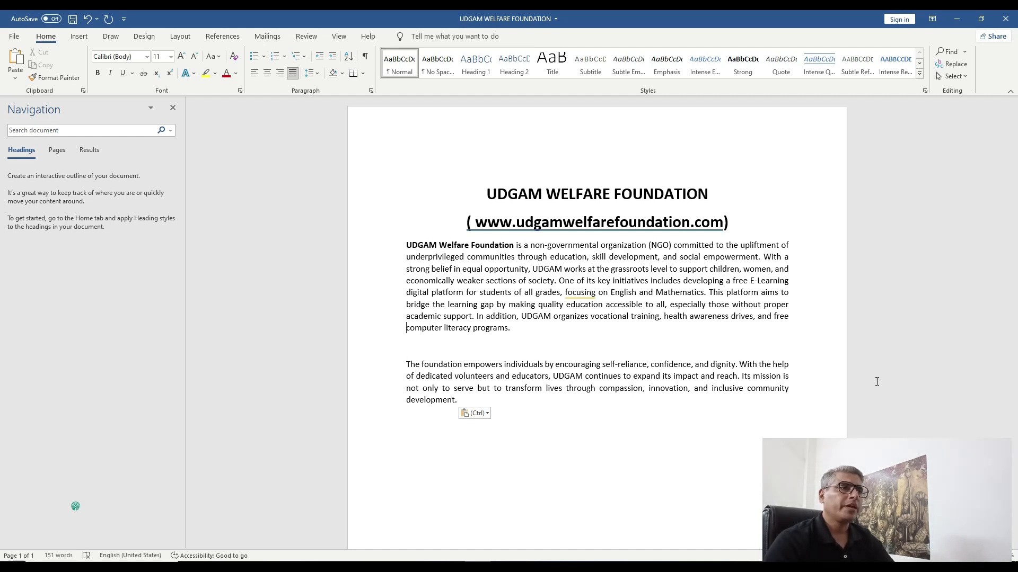
key("Down")
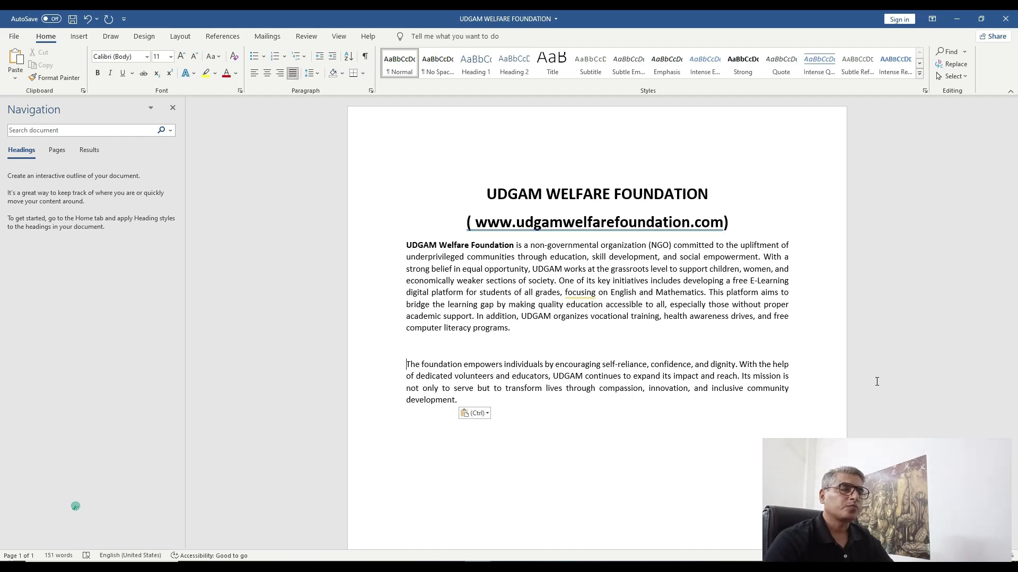
key("shift+Down")
key("shift+Down")
key("shift+Down")
key("shift+Down")
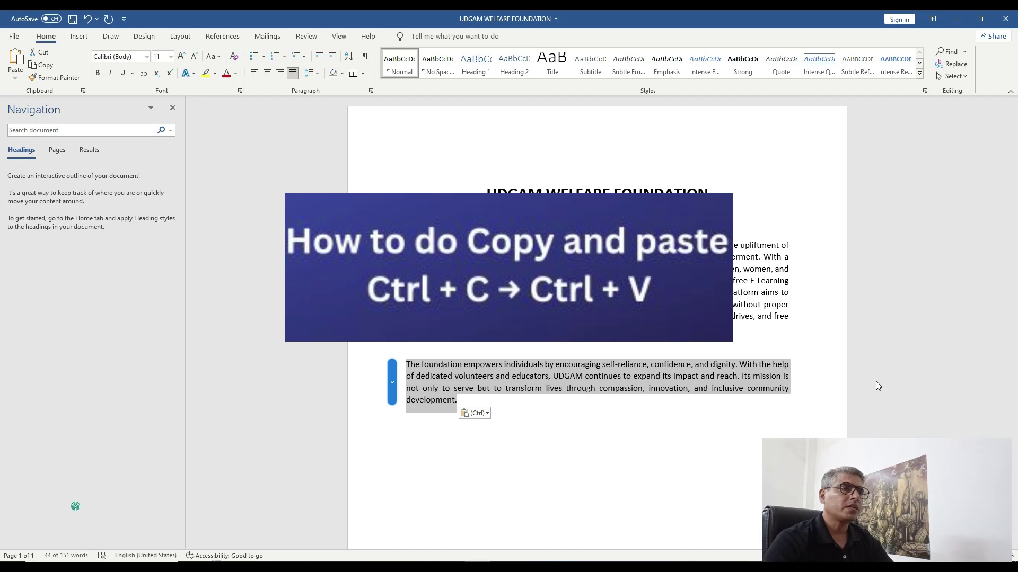
key("ctrl+c")
key("Right")
key("shift+Return")
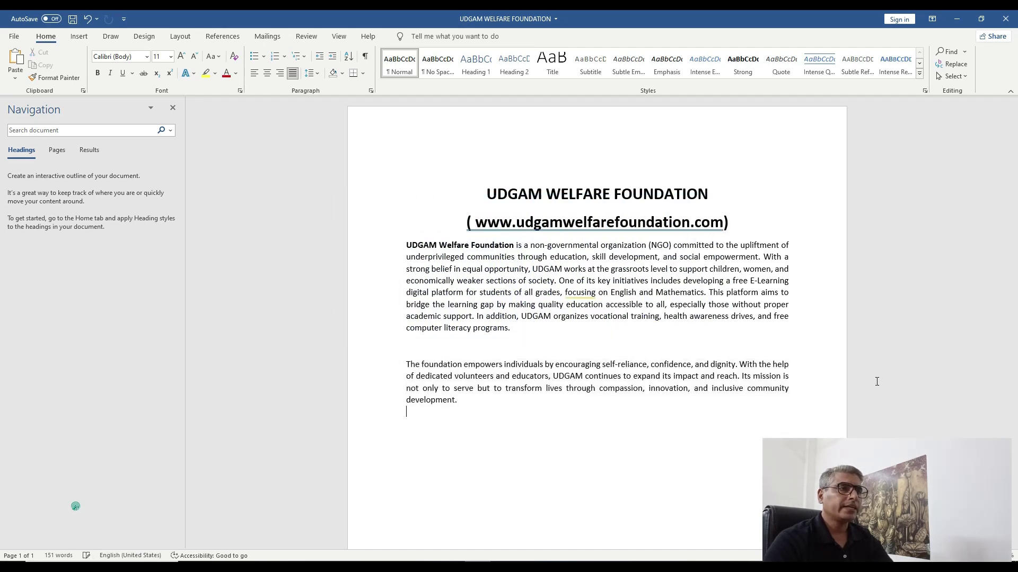
key("Return")
key("Return")
key("ctrl+v")
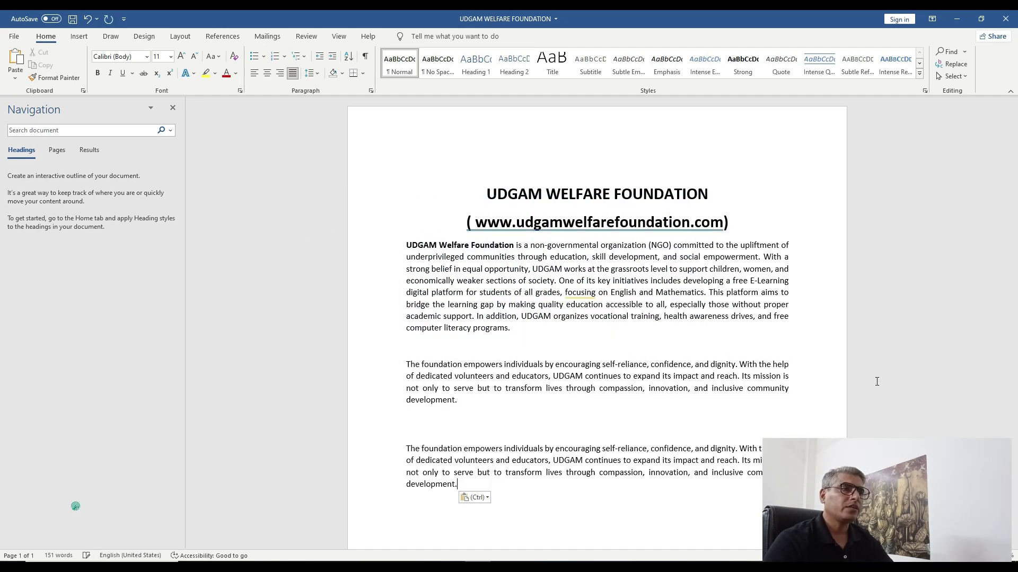
key("Up")
key("Up")
key("Up")
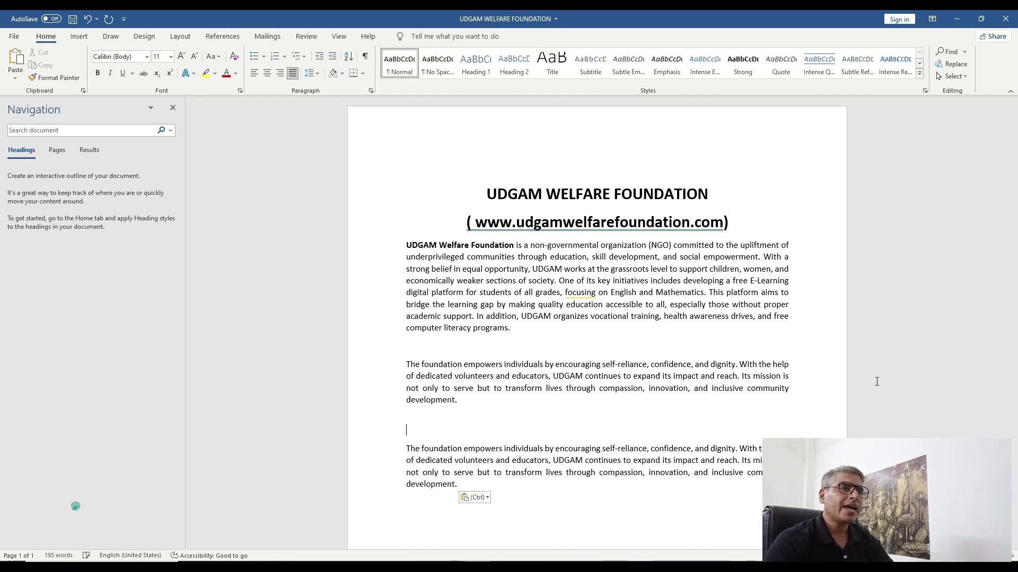
key("Up")
key("Up")
key("Up")
key("Up")
key("Down")
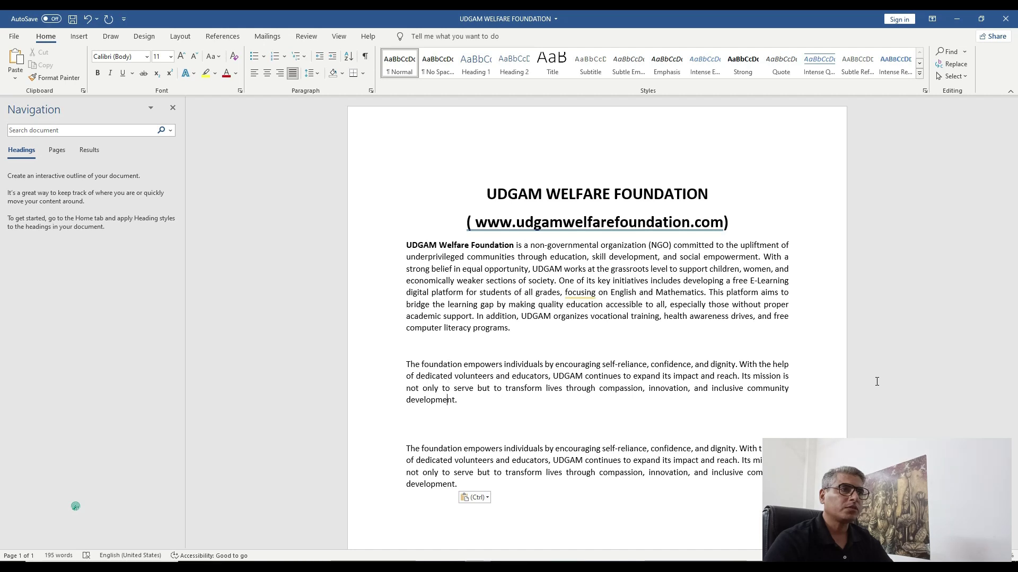
key("Up")
key("Up")
key("Up")
key("Down")
key("Down")
key("Right")
key("Right")
key("Right")
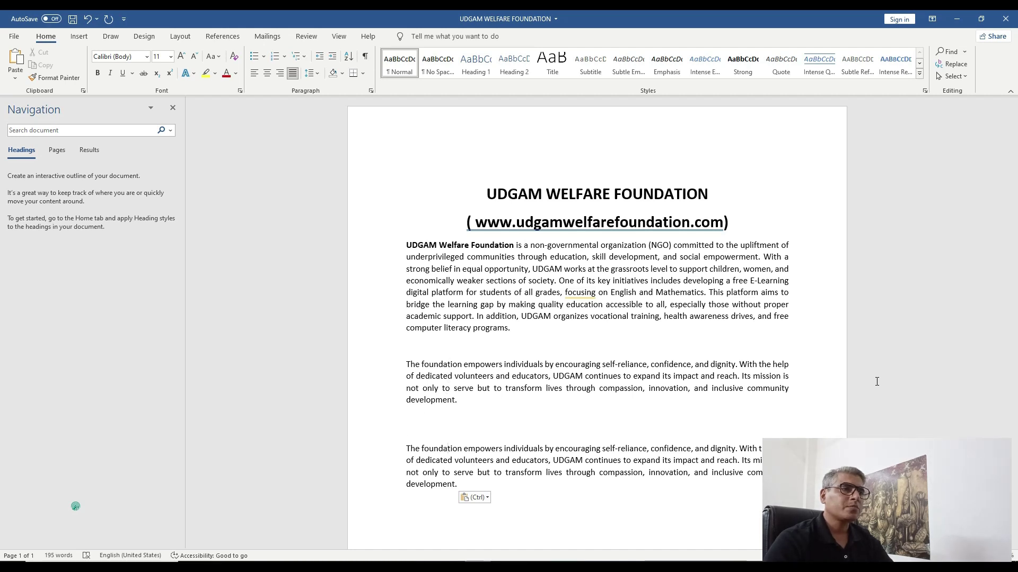
key("Up")
key("Up")
key("Up")
key("Up")
key("Up")
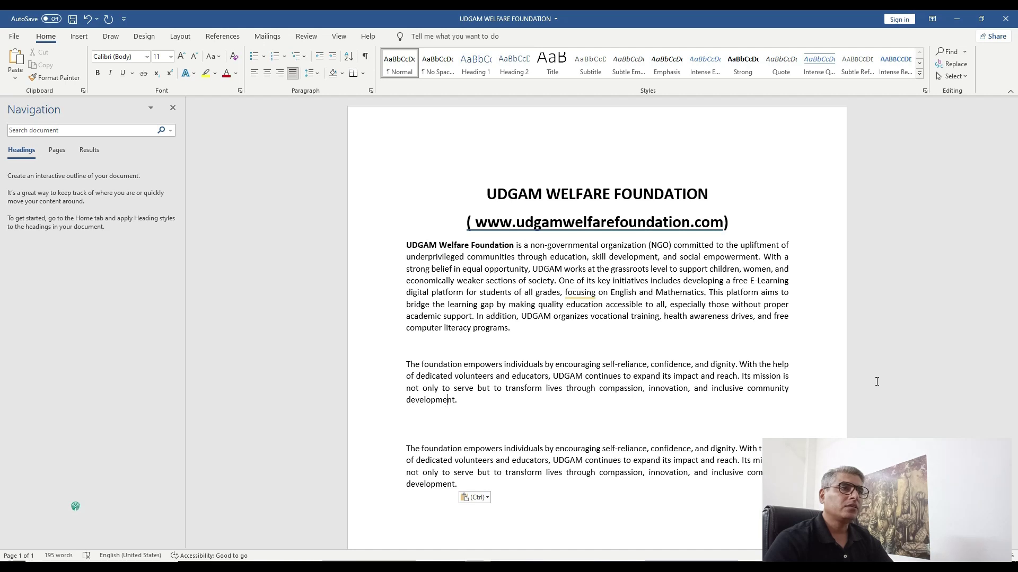
- Italicize and underline the opening words "UDGAM Welfare Foundation" of the first body paragraph, and save the document
key("Up")
key("Up")
key("Up")
key("Up")
key("Up")
key("Up")
key("Up")
key("Up")
key("Up")
key("Up")
key("Up")
key("Up")
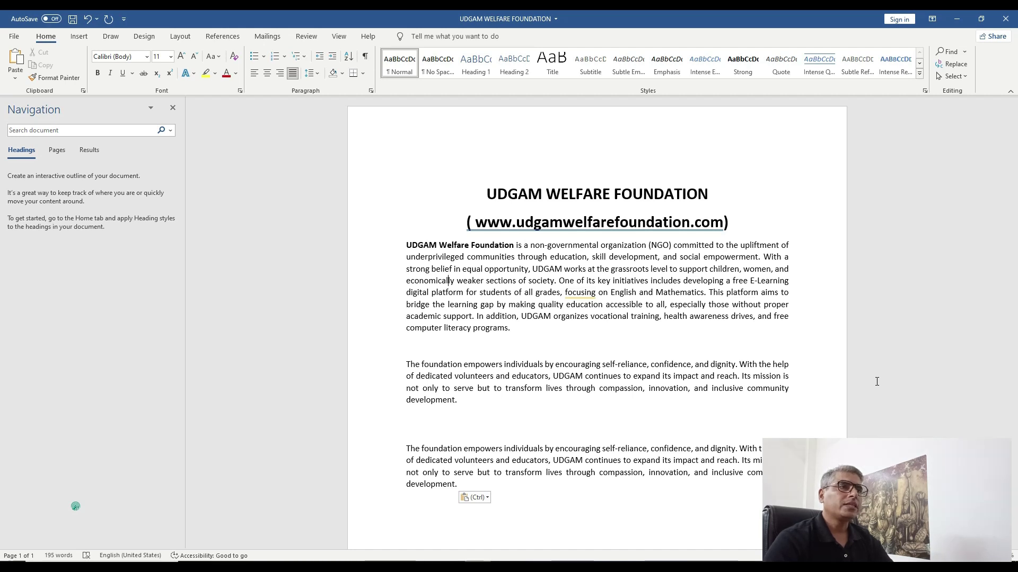
key("Home")
key("shift+Right")
key("shift+Right")
key("shift+Right")
key("shift+Right")
key("shift+Right")
key("shift+Right")
key("shift+Right")
key("shift+Right")
key("shift+Right")
key("shift+Right")
key("shift+Right")
key("shift+Right")
key("shift+Right")
key("shift+Right")
key("shift+Right")
key("shift+Right")
key("shift+Right")
key("shift+Right")
key("shift+Right")
key("shift+Right")
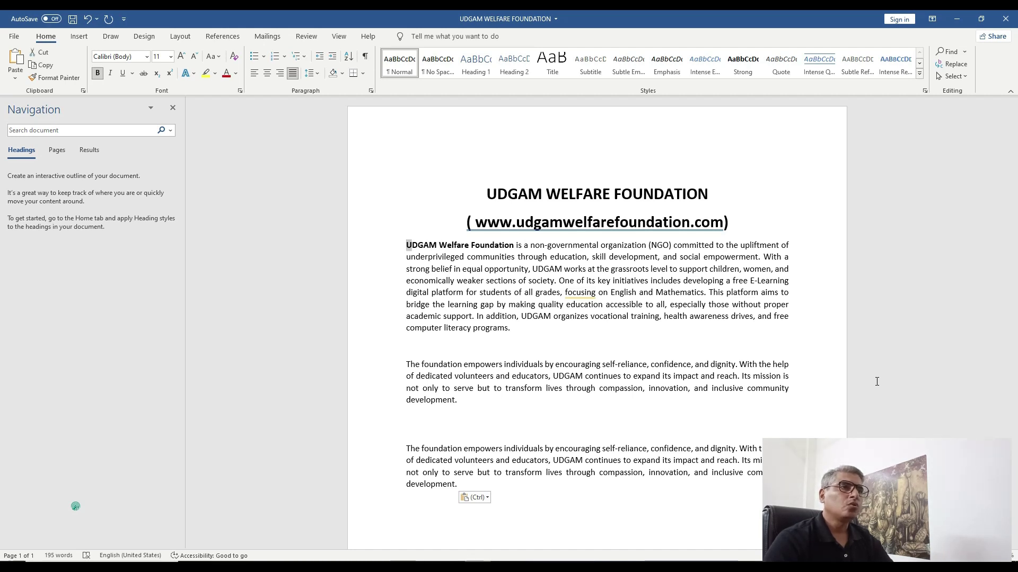
key("shift+Right")
key("shift+Right")
key("shift+Right")
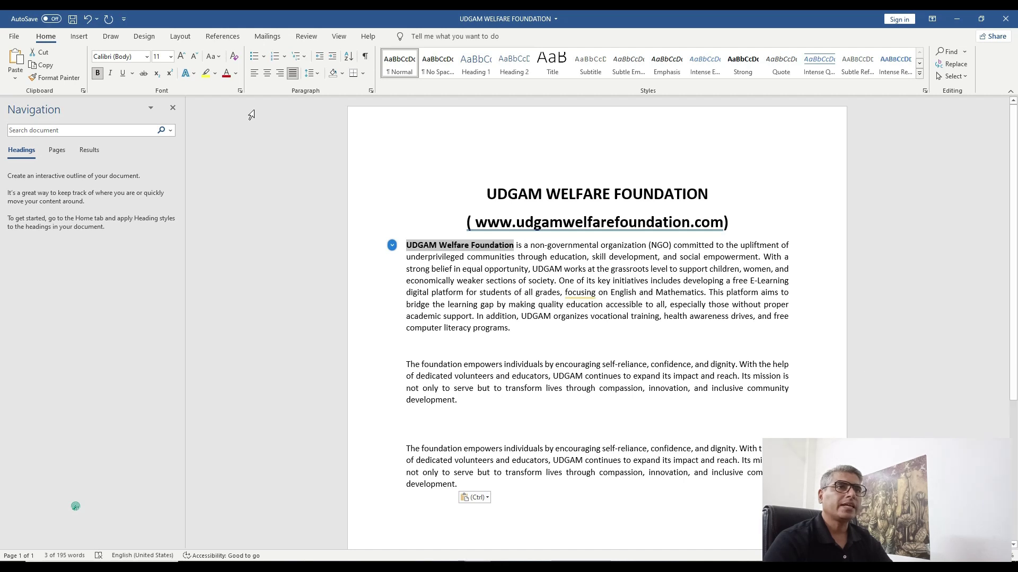
left_click(111, 74)
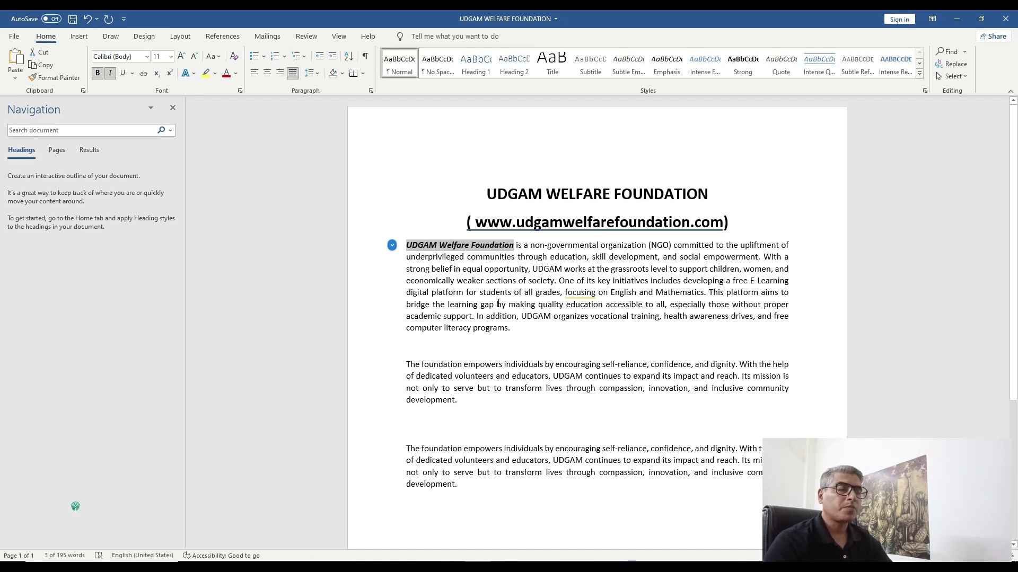
left_click(123, 75)
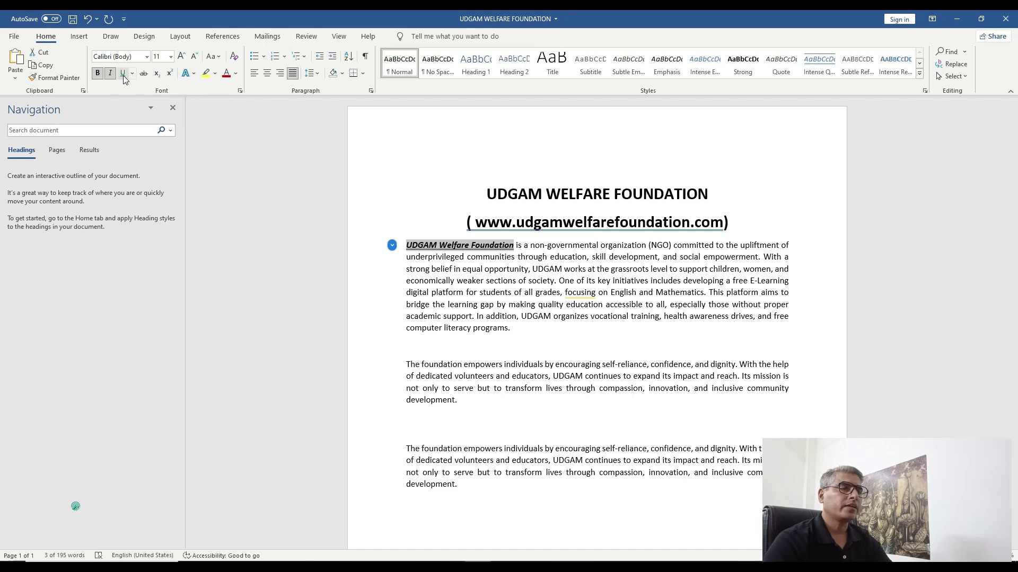
left_click(620, 365)
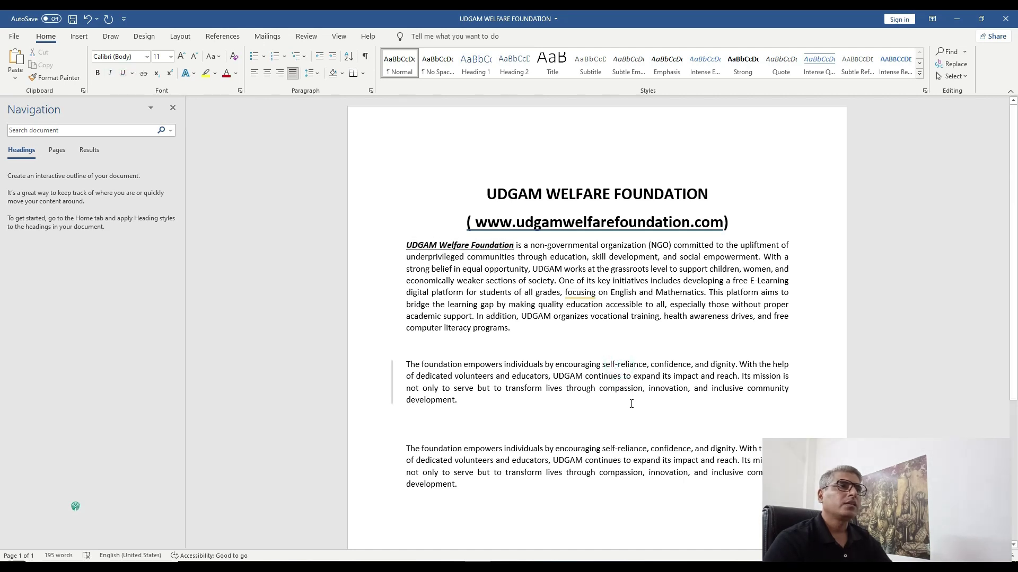
key("ctrl+s")
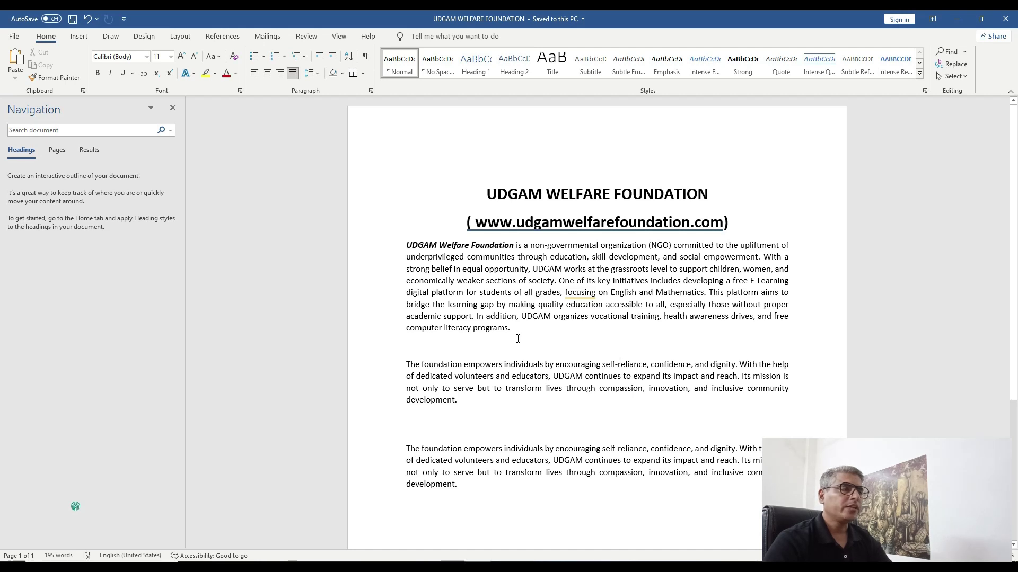
- Check the writing suggestion for the underlined word "focusing" in the first body paragraph
left_click(561, 285)
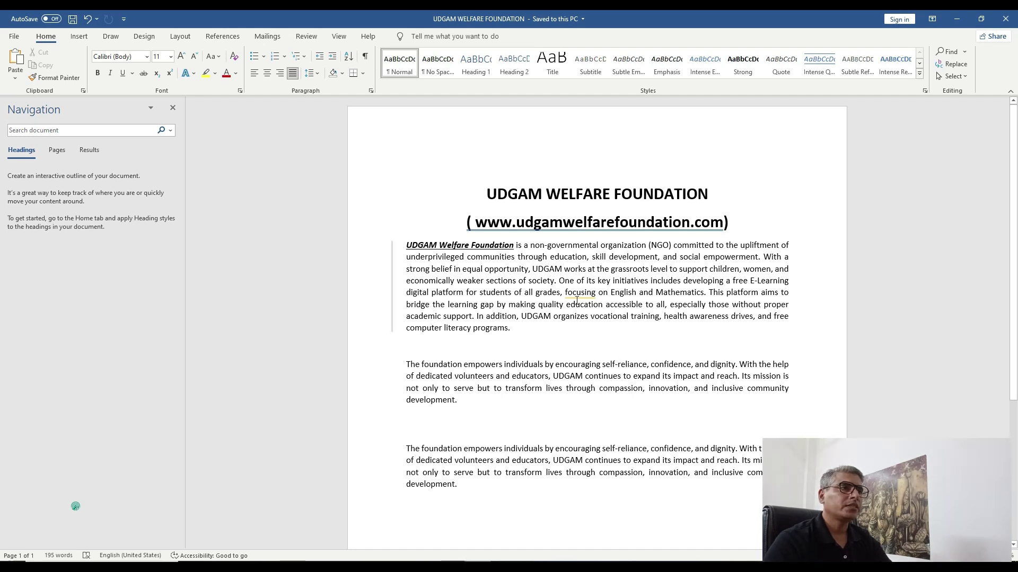
mouse_move(577, 297)
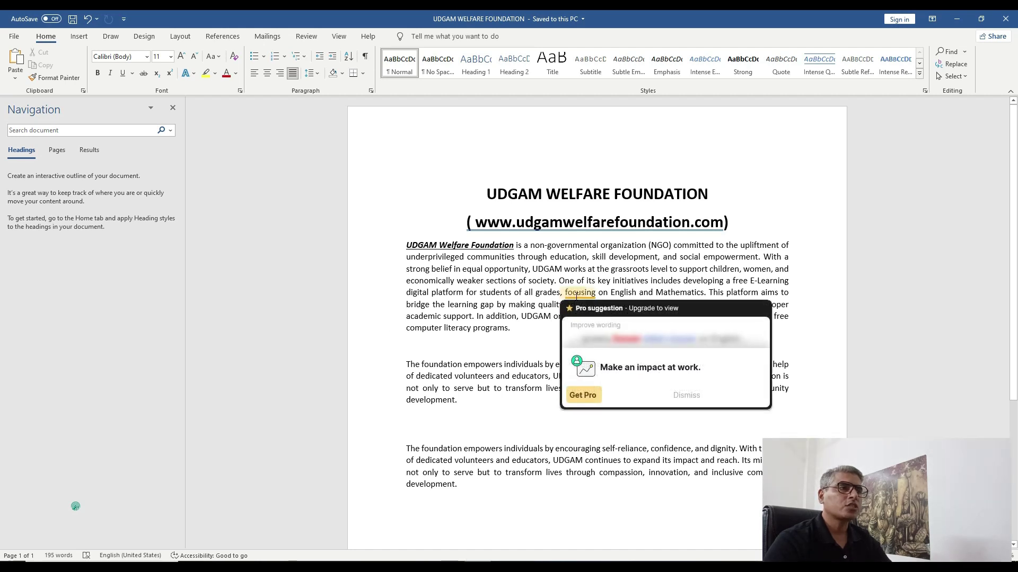
left_click(517, 317)
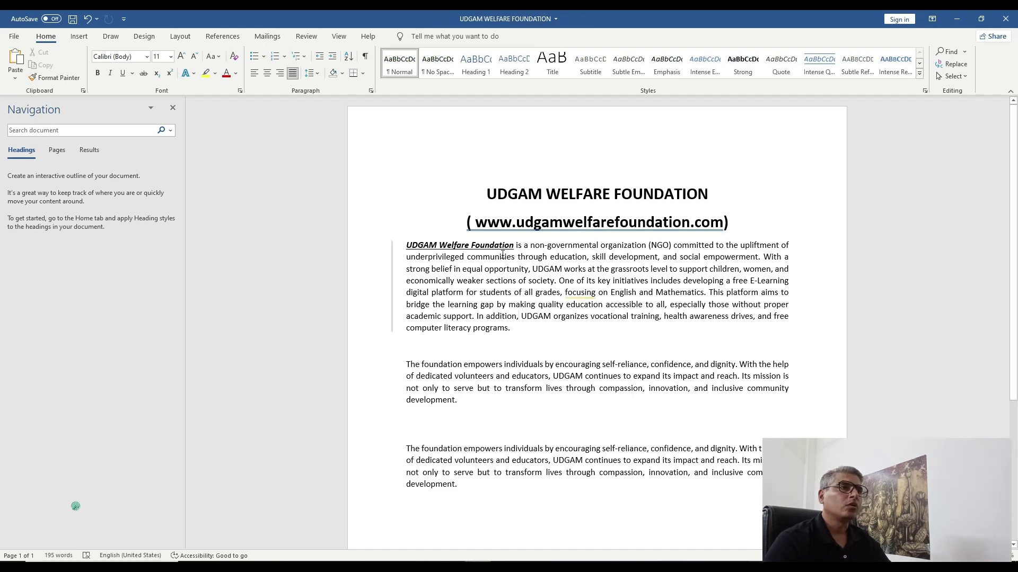
left_click_drag(477, 224, 722, 220)
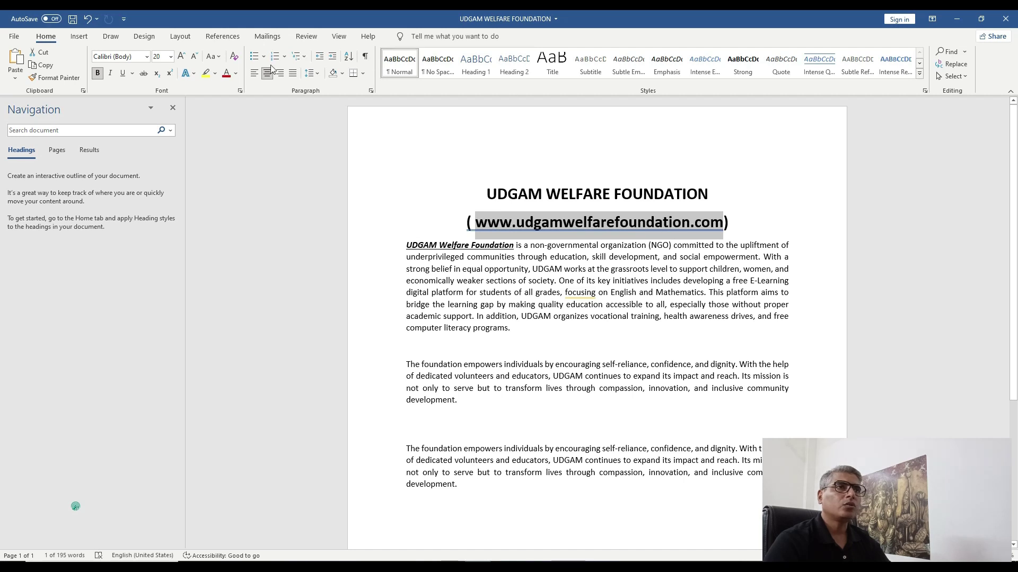
left_click(235, 74)
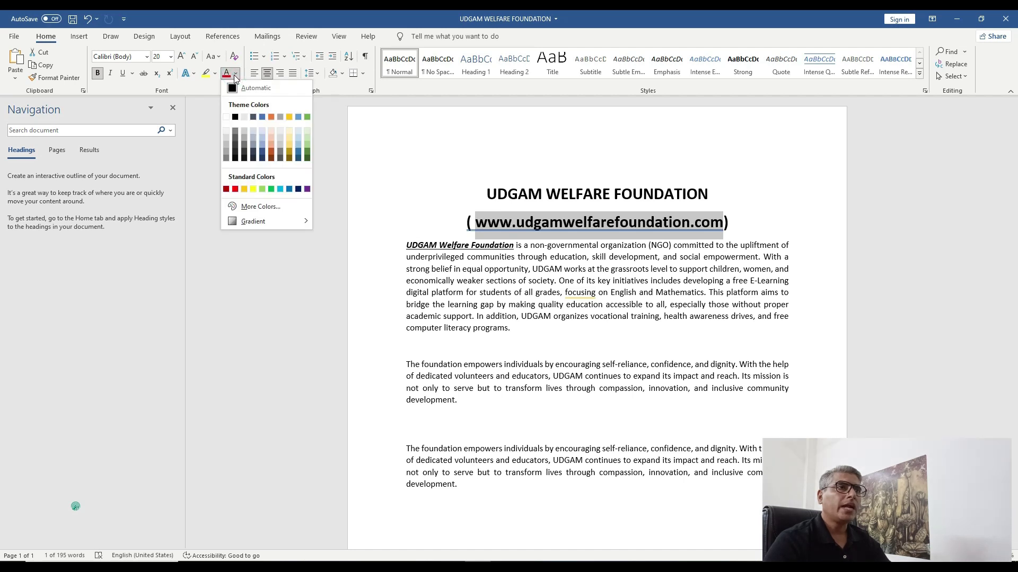
left_click(290, 189)
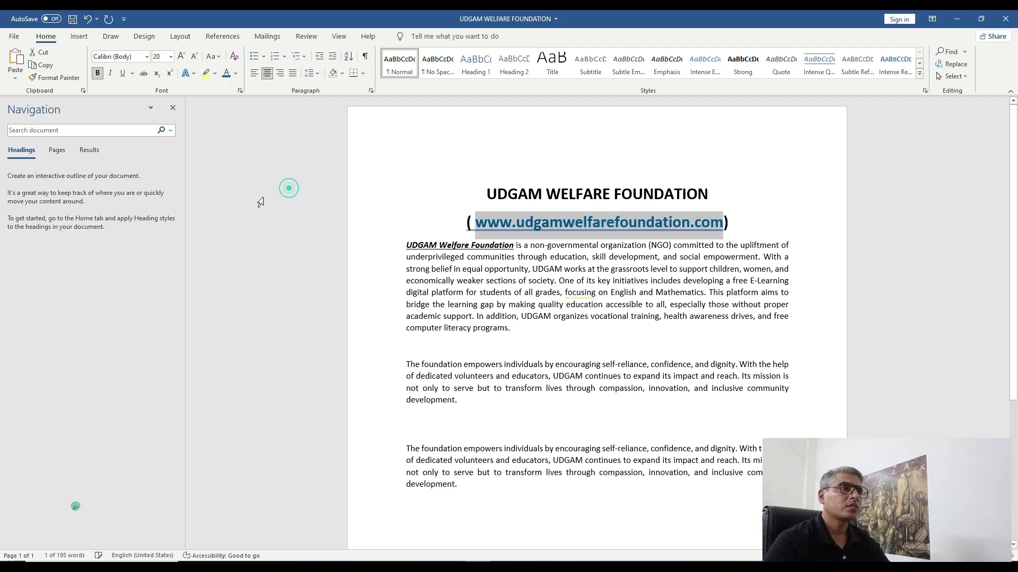
left_click(661, 315)
- Split both "The foundation empowers individuals" paragraphs before "Its mission" so that each such sentence starts its own paragraph
left_click(669, 366)
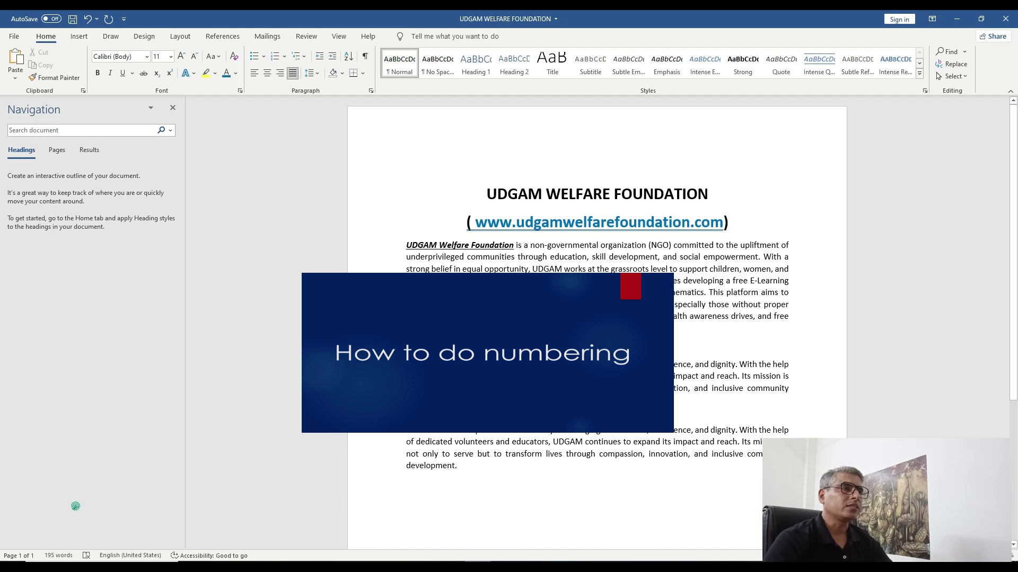
left_click(743, 376)
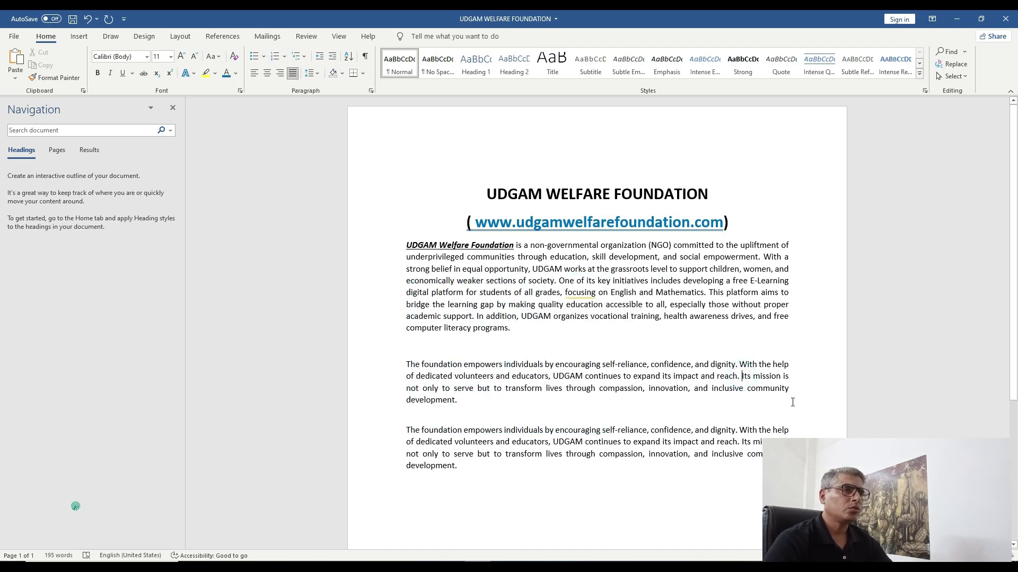
key("Return")
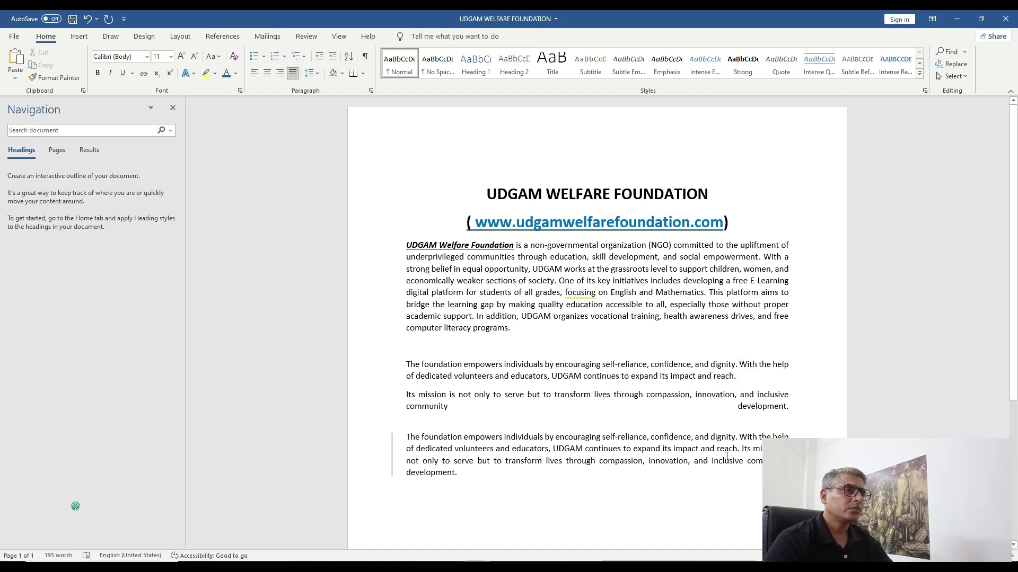
left_click(742, 452)
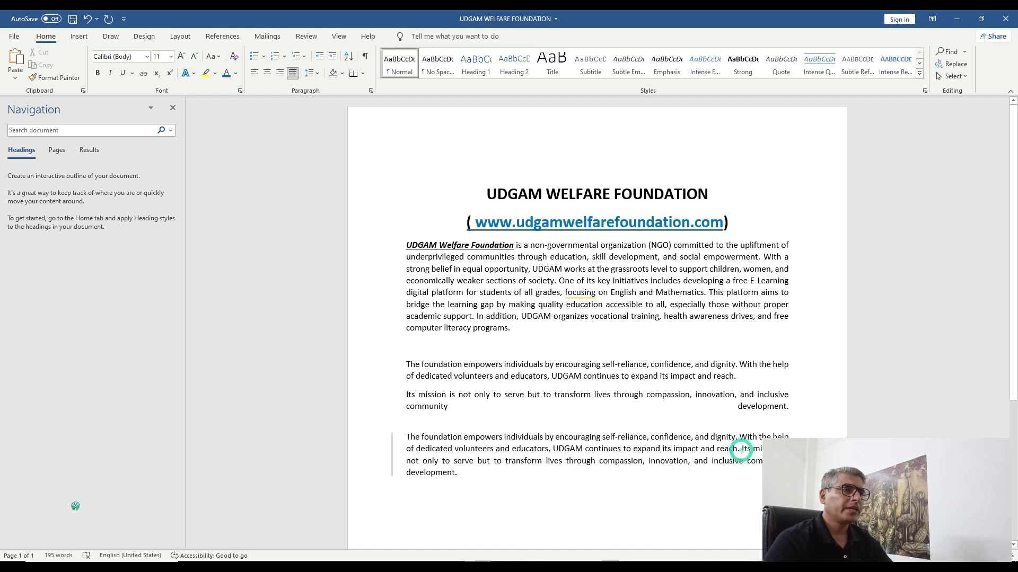
key("Return")
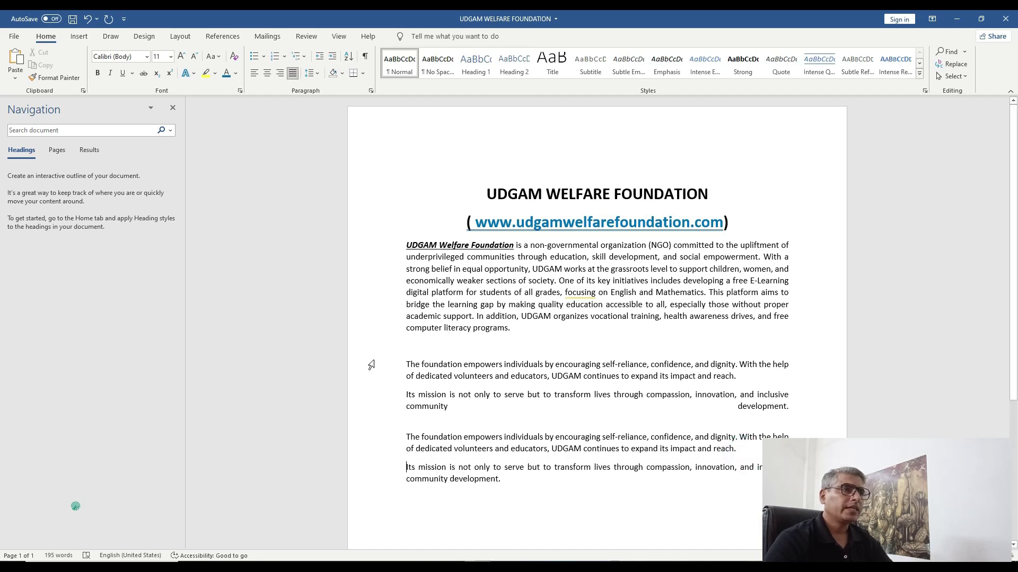
- Format the four paragraphs below the first body paragraph as a bulleted list
left_click_drag(408, 363, 505, 480)
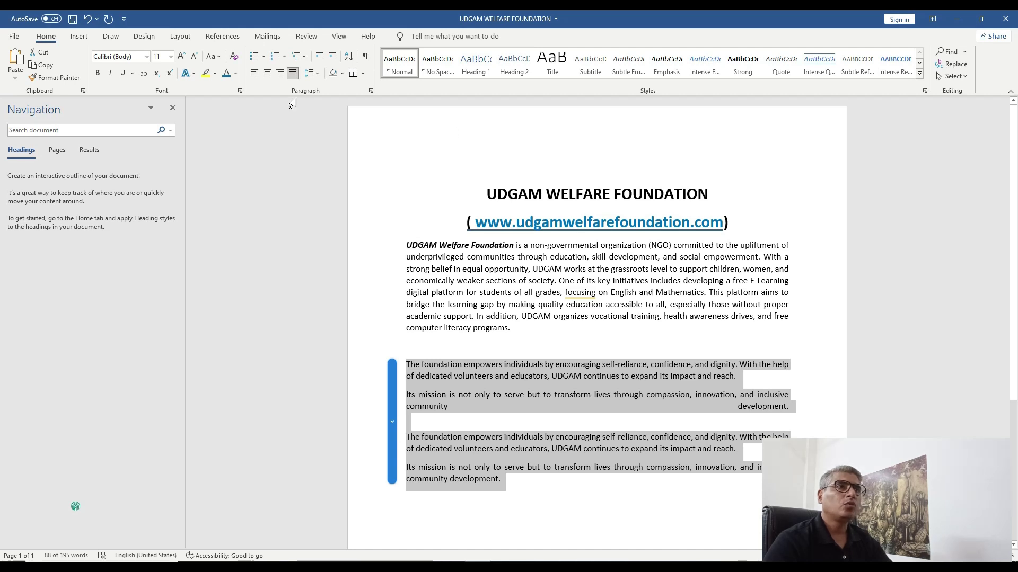
left_click(255, 57)
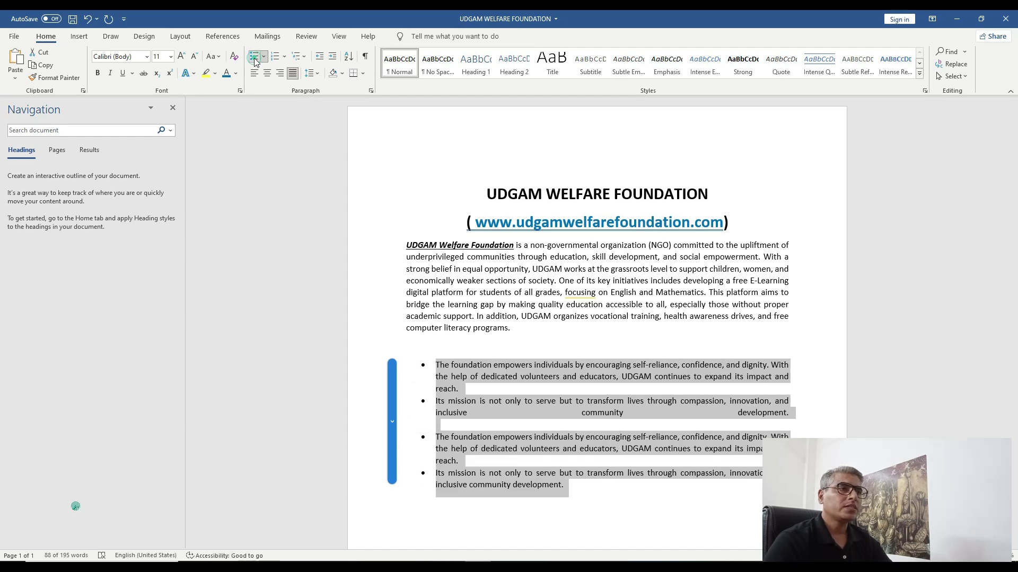
left_click(608, 350)
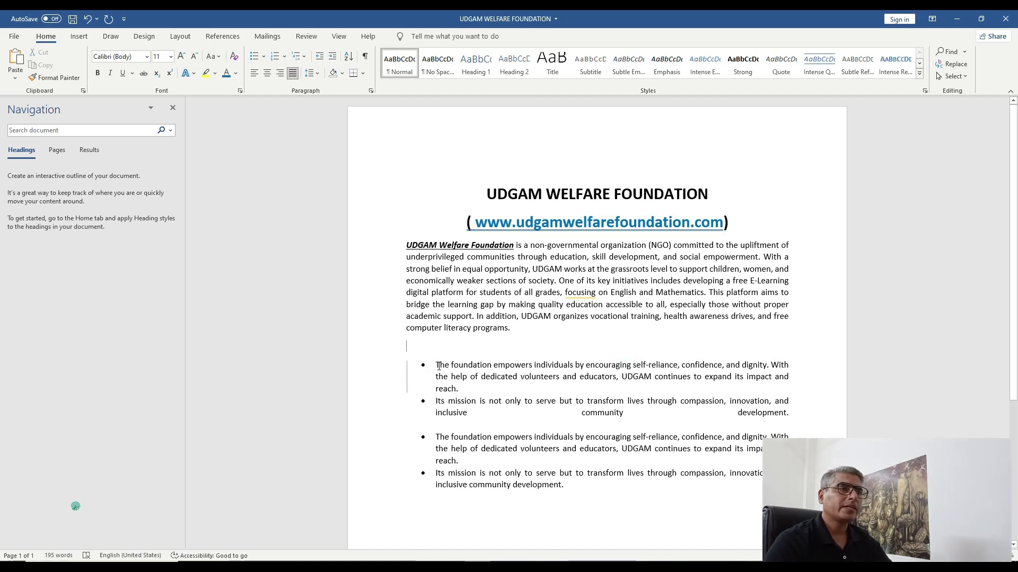
- Apply the a), b), c) numbering format to the four list items below the first body paragraph, and save the document
left_click_drag(436, 364, 590, 489)
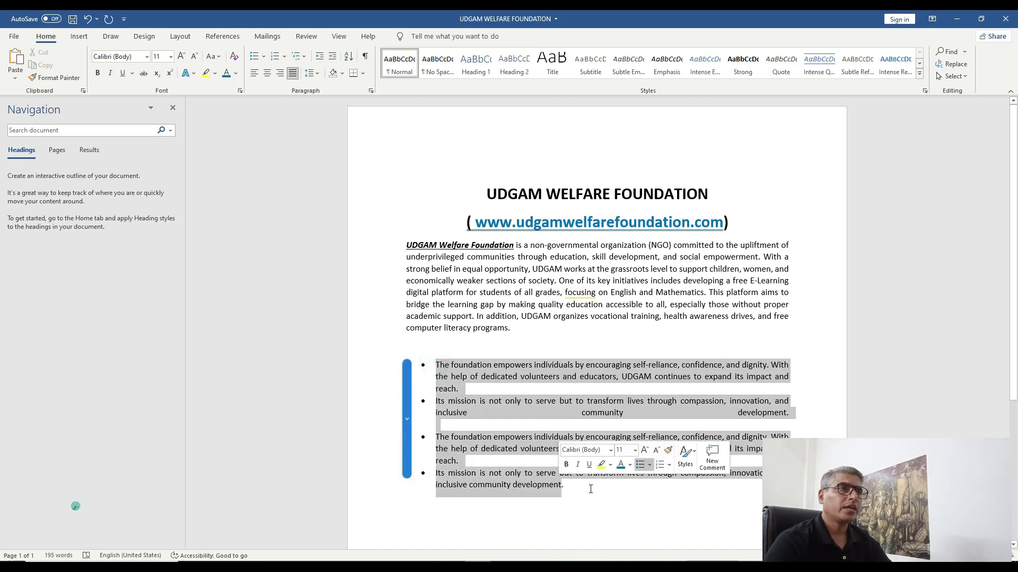
left_click(283, 57)
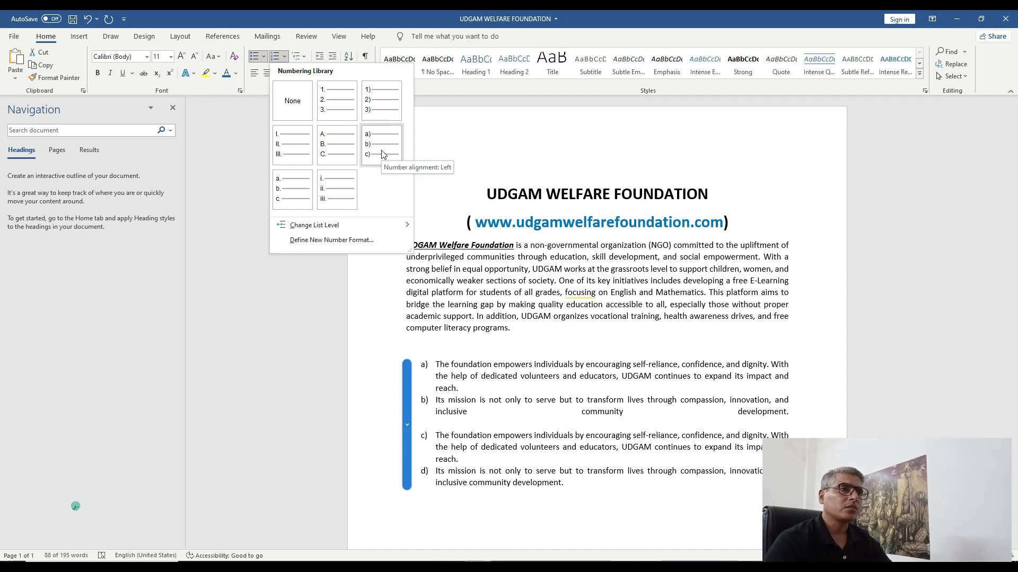
left_click(382, 153)
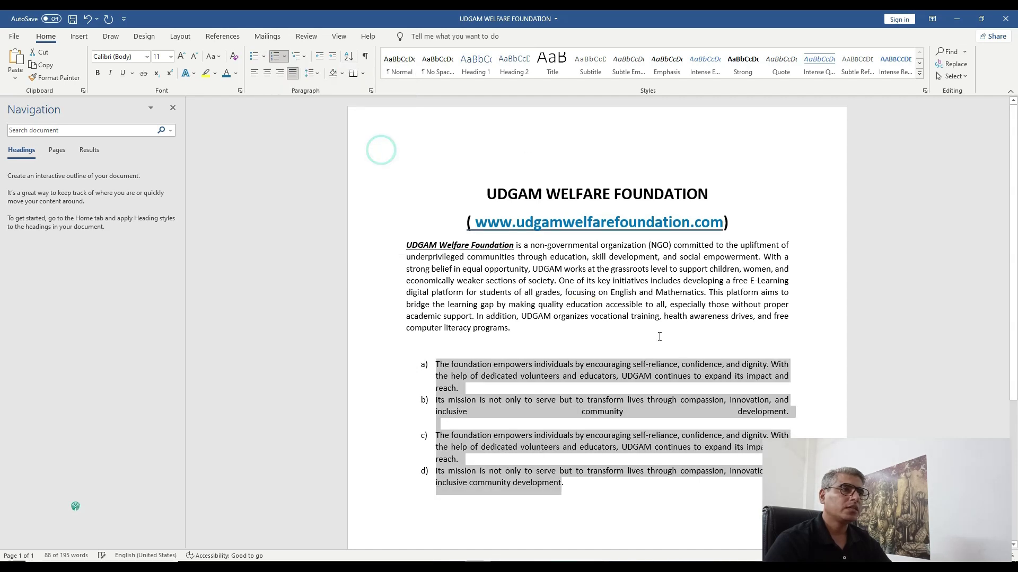
left_click(641, 330)
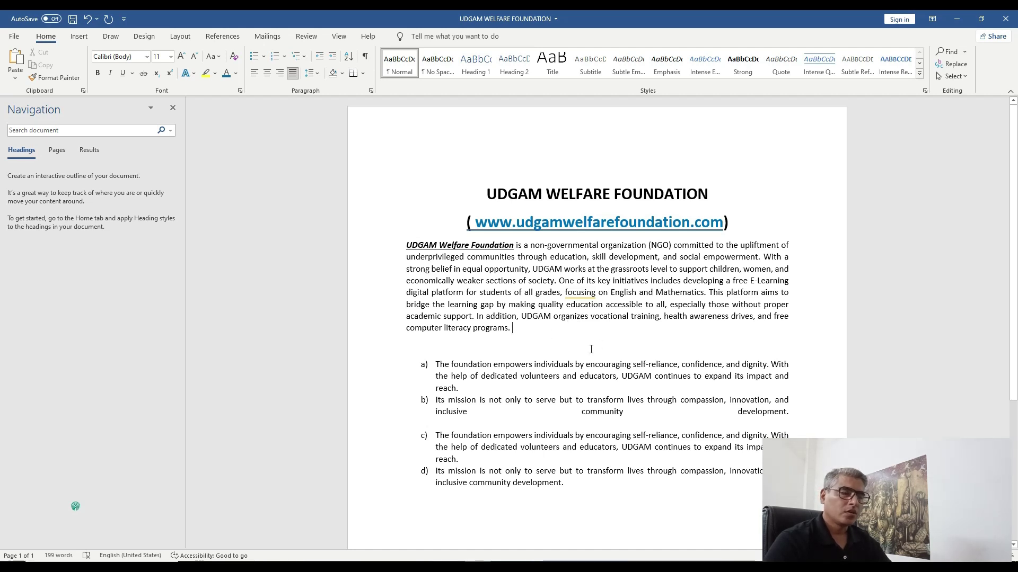
key("ctrl+s")
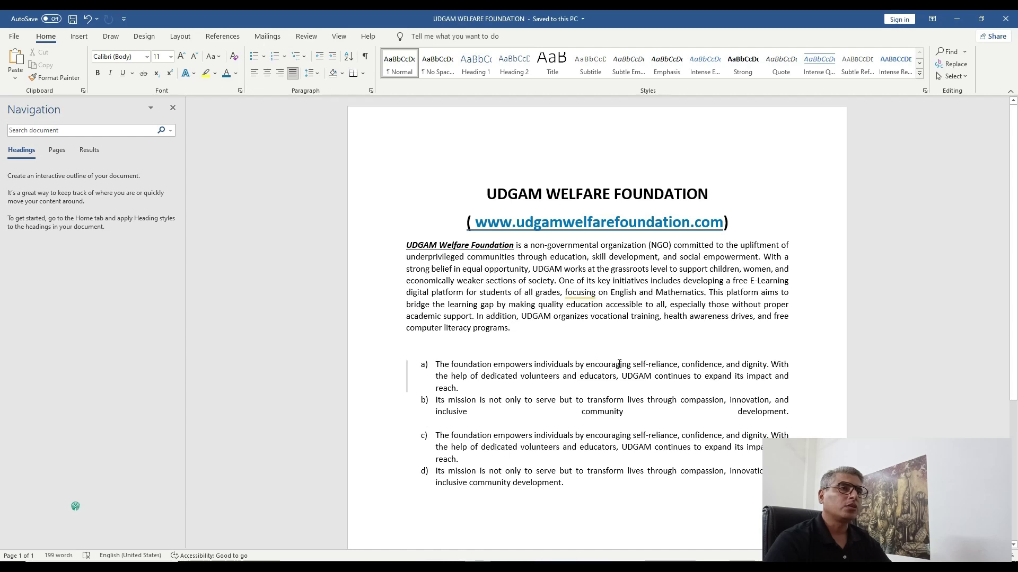
- Insert a page break after the last list item and remove the list letter from the new page's first line
key("ctrl+End")
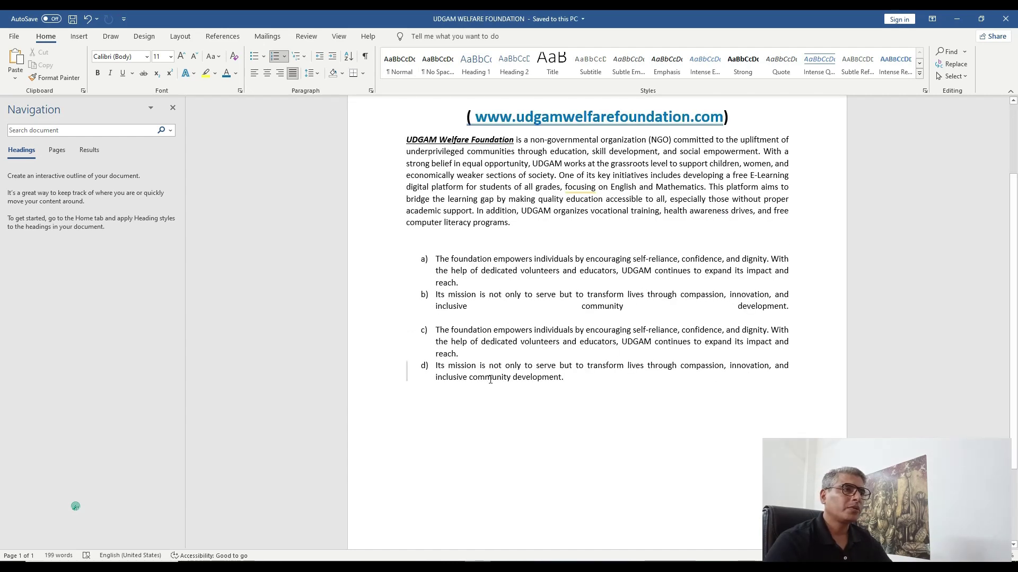
left_click_drag(493, 379, 556, 378)
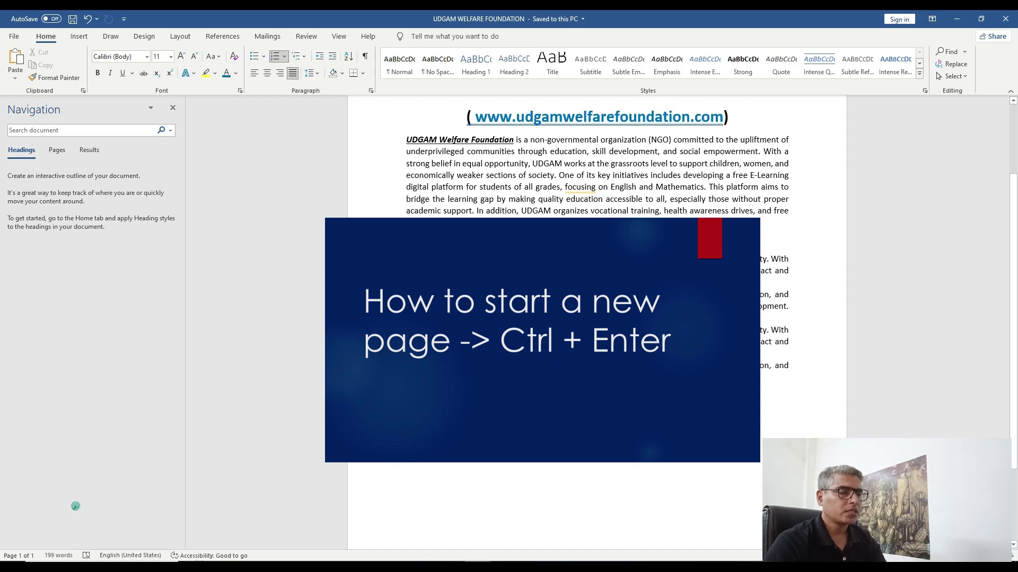
key("ctrl+Return")
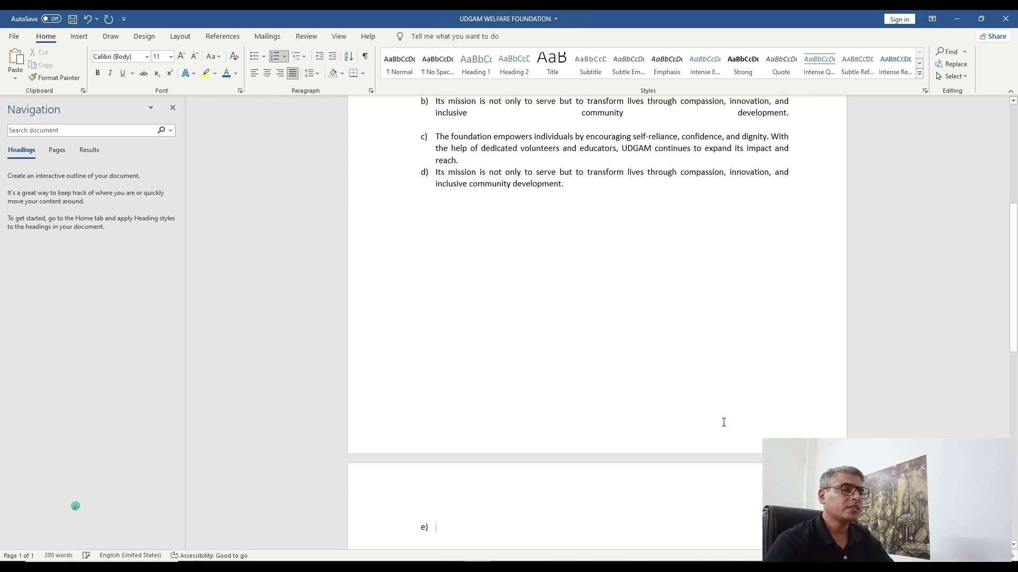
left_click_drag(1013, 307, 1013, 381)
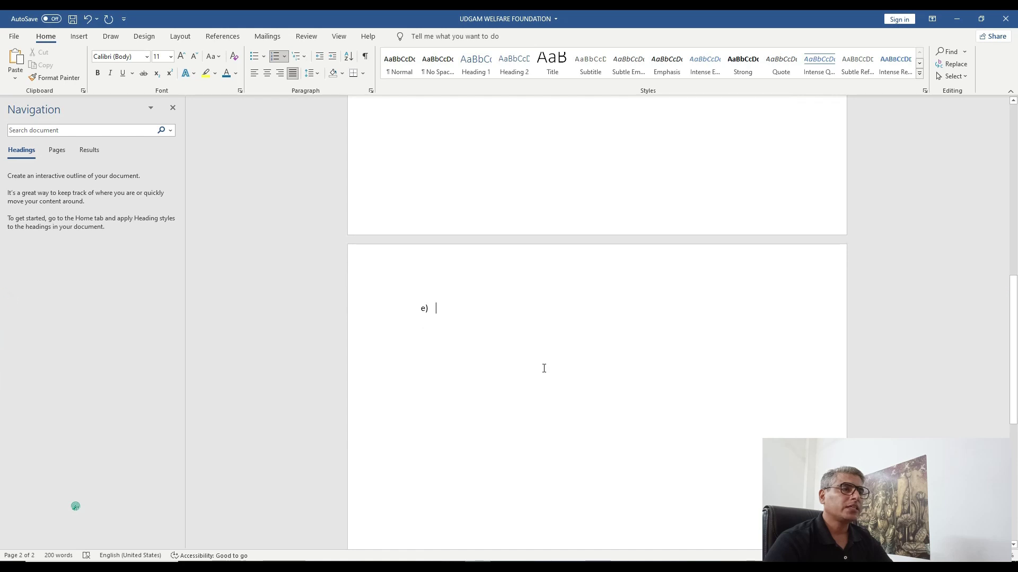
left_click(435, 308)
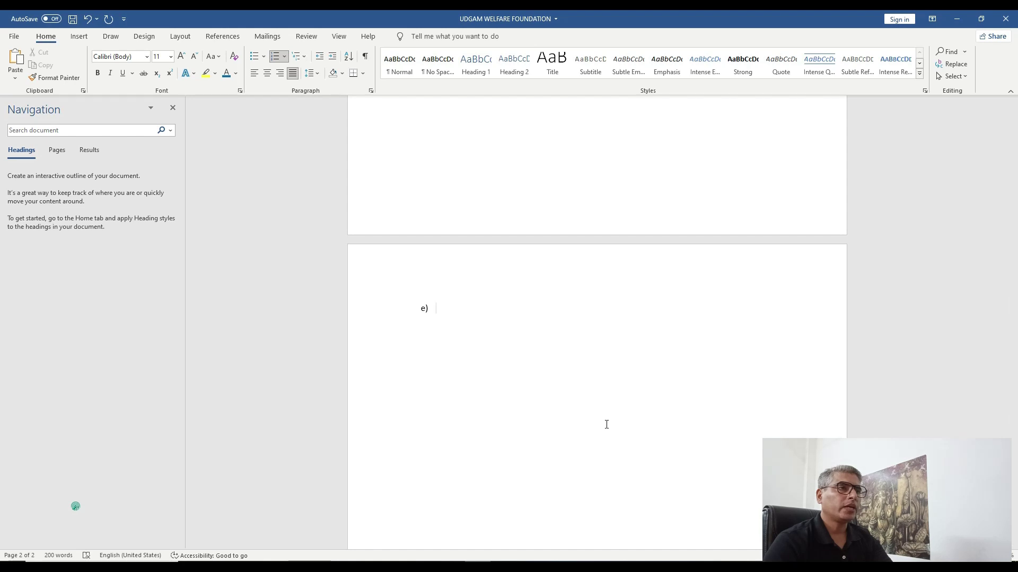
key("BackSpace")
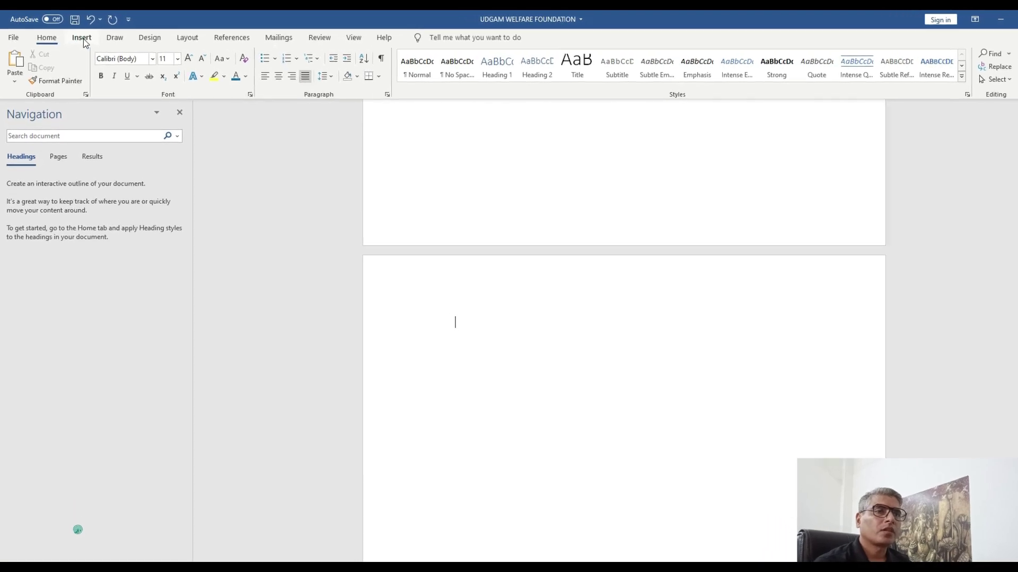
- Insert the picture "Class 12 board exam live classes" from the device's CLASS 12 folder on the second page
left_click(82, 42)
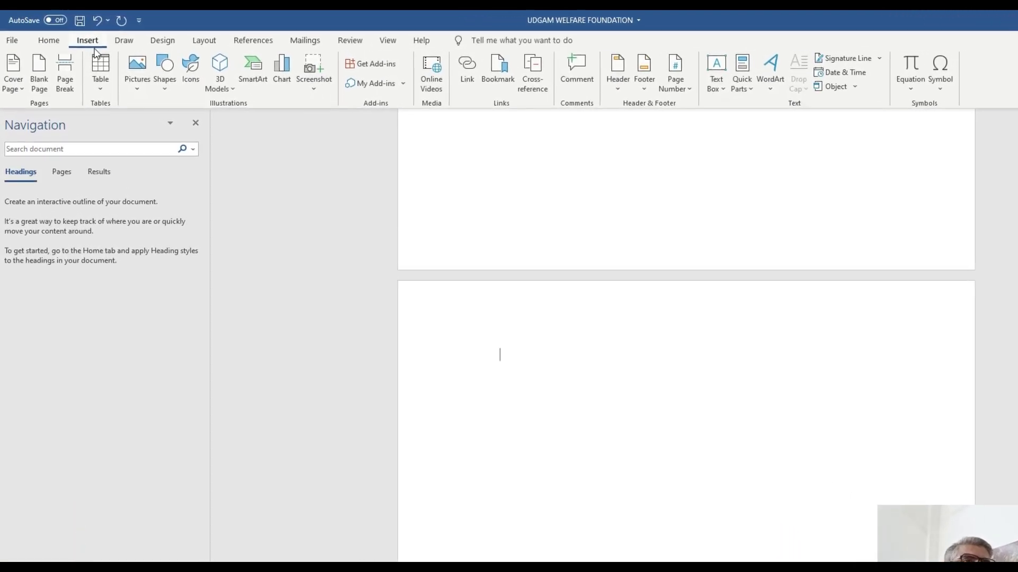
left_click(149, 99)
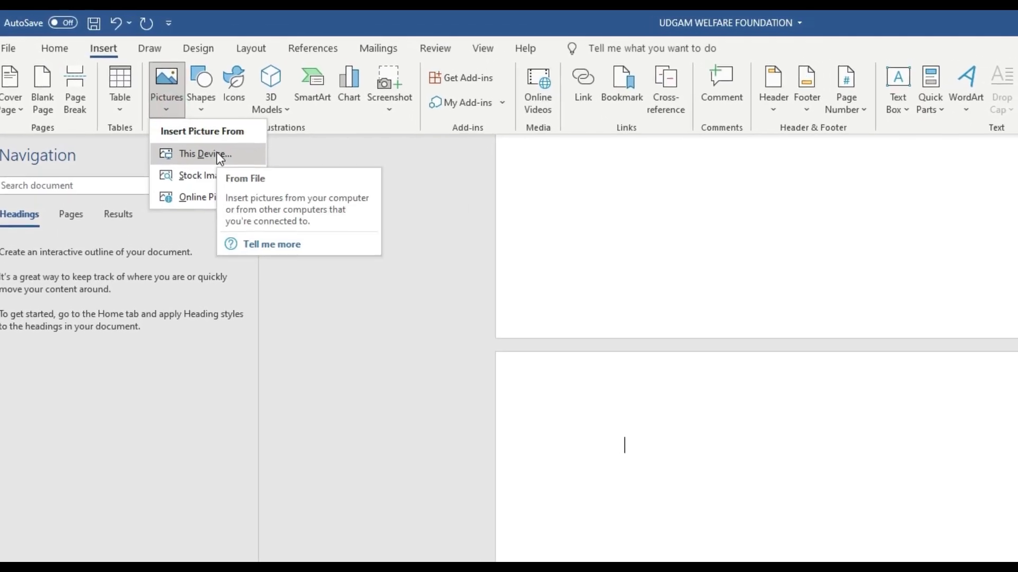
left_click(237, 169)
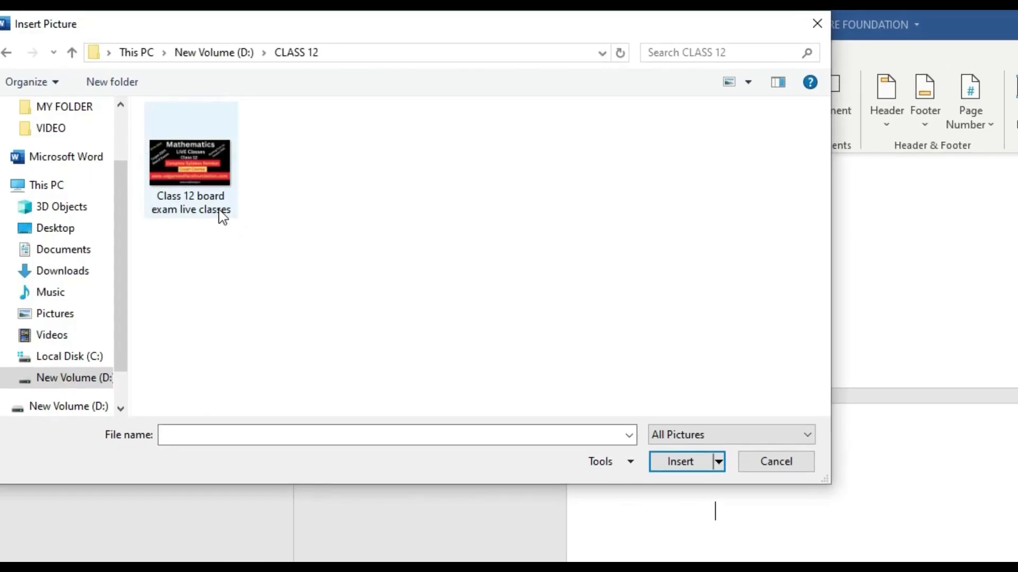
left_click(212, 216)
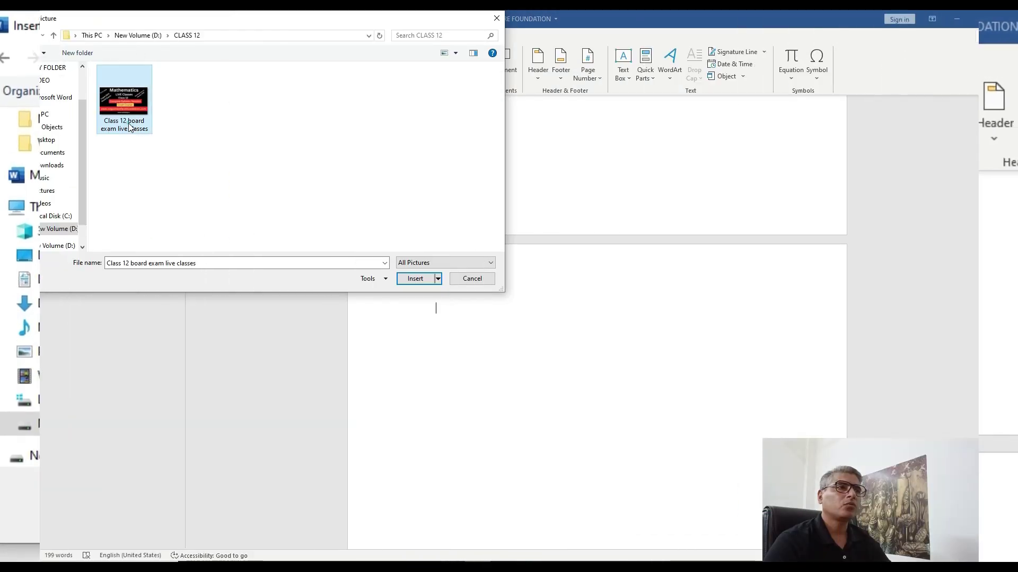
left_click(415, 279)
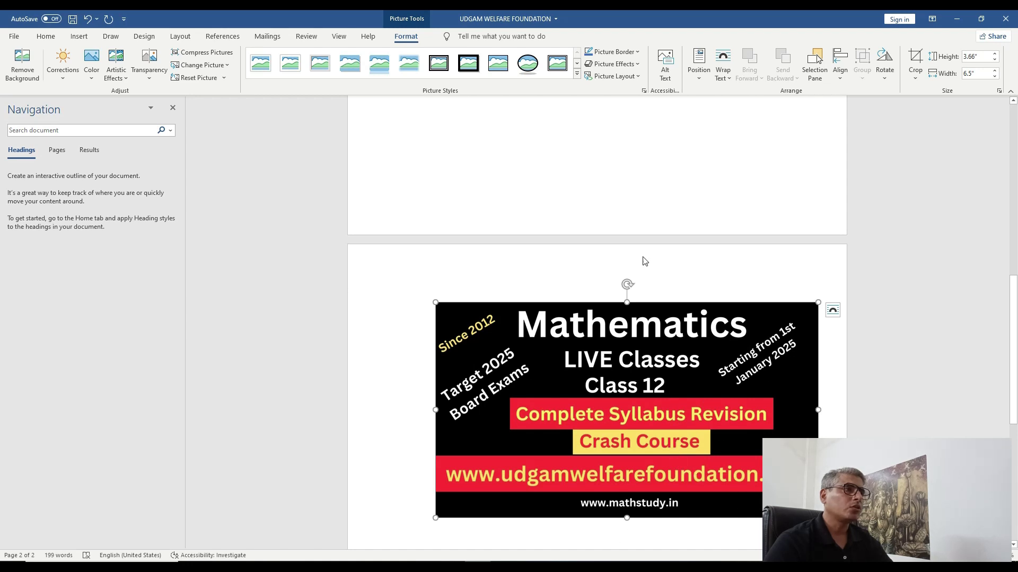
- Shrink the inserted picture proportionally from its lower-right corner to about 60% of its width
left_click_drag(696, 264, 609, 286)
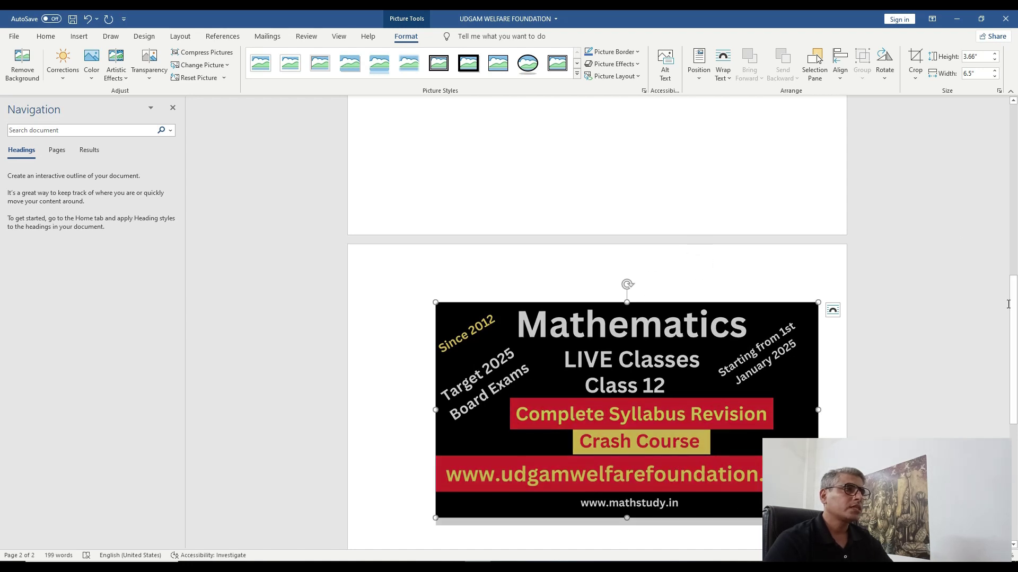
scroll(661, 403, "down", 3)
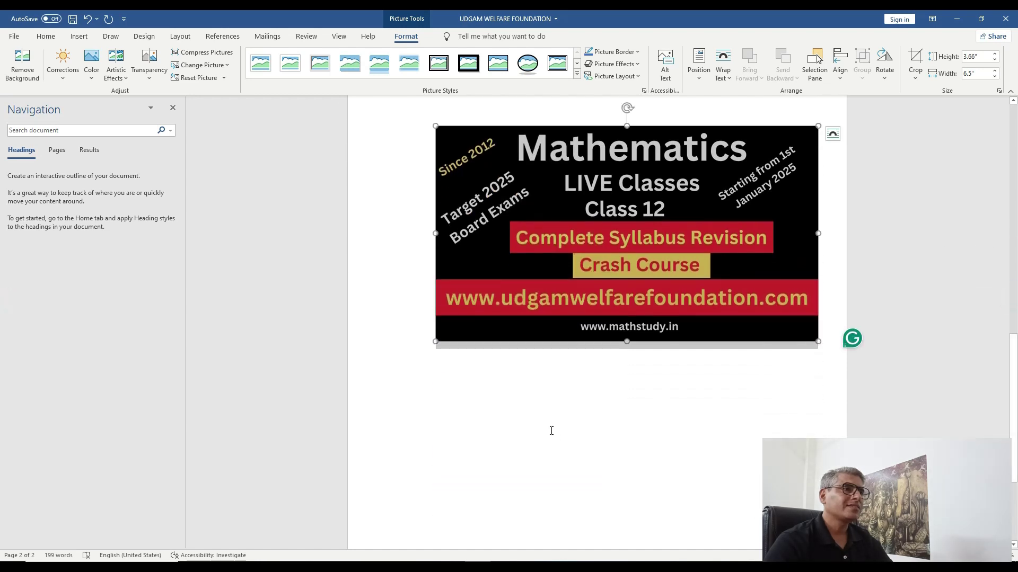
left_click(549, 428)
left_click(615, 342)
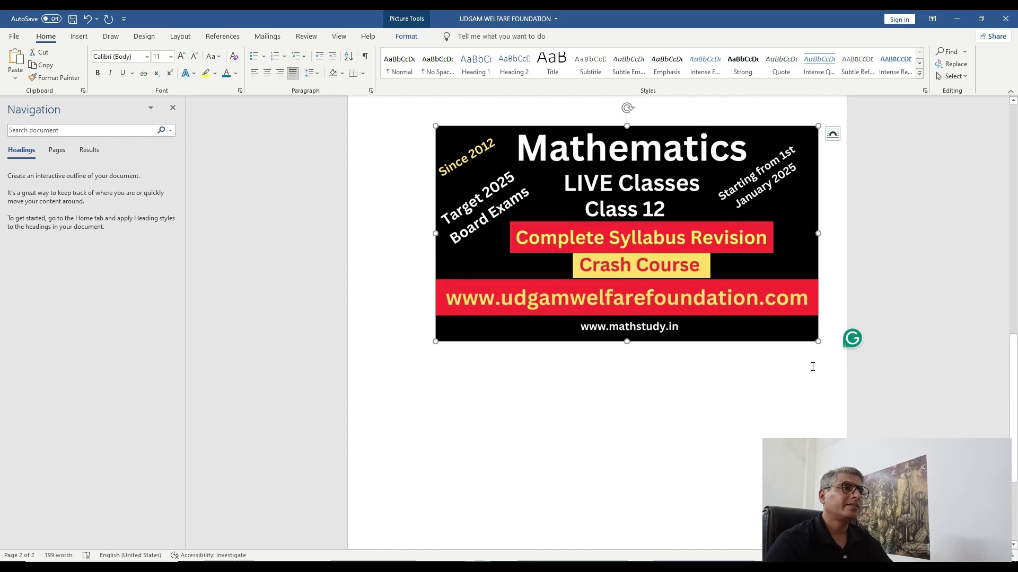
left_click_drag(818, 341, 638, 240)
left_click_drag(662, 301, 666, 255)
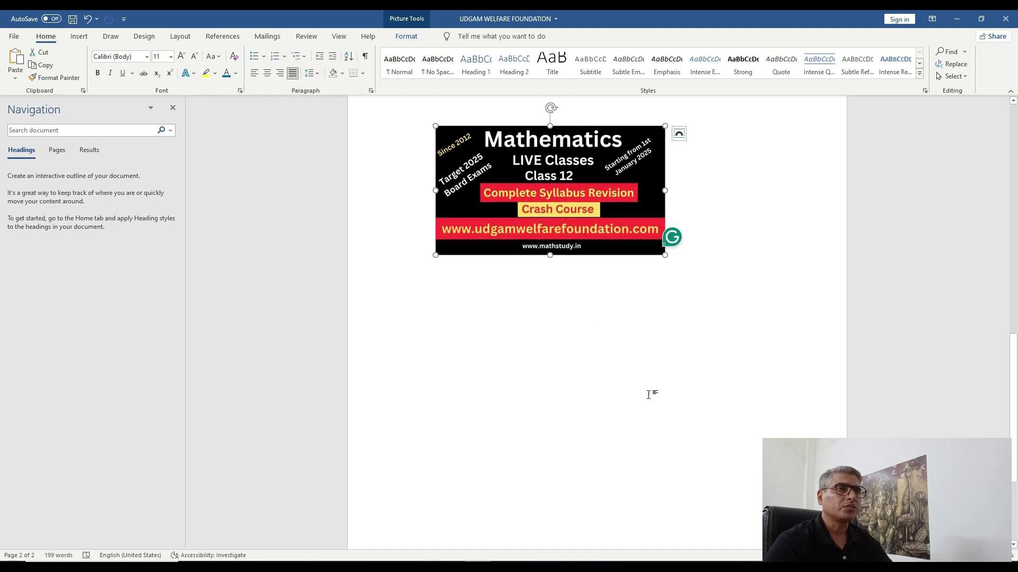
- Add a third page after the picture and insert a table with 4 columns and 5 rows on it
key("Delete")
scroll(1014, 359, "down", 6)
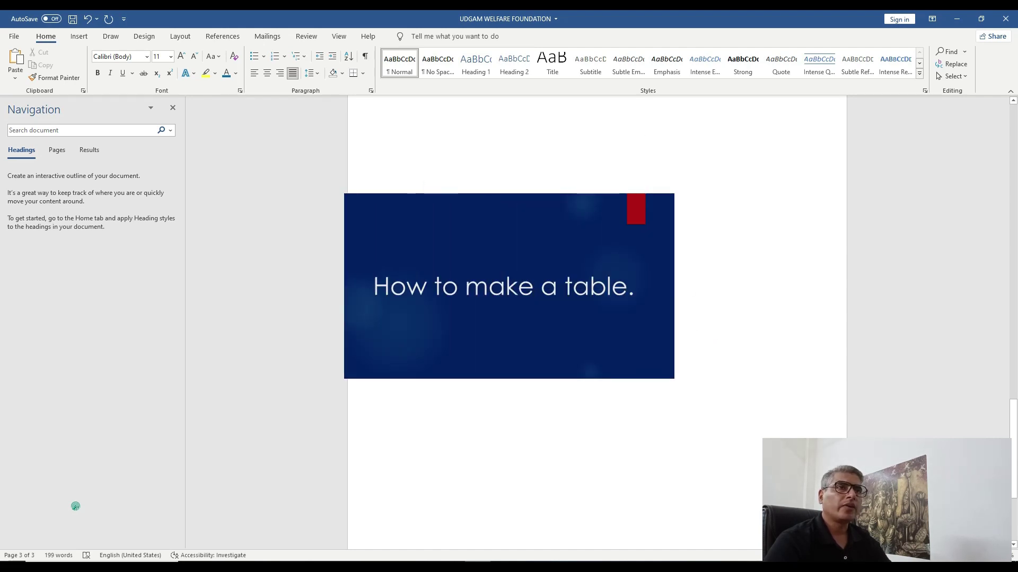
left_click(79, 36)
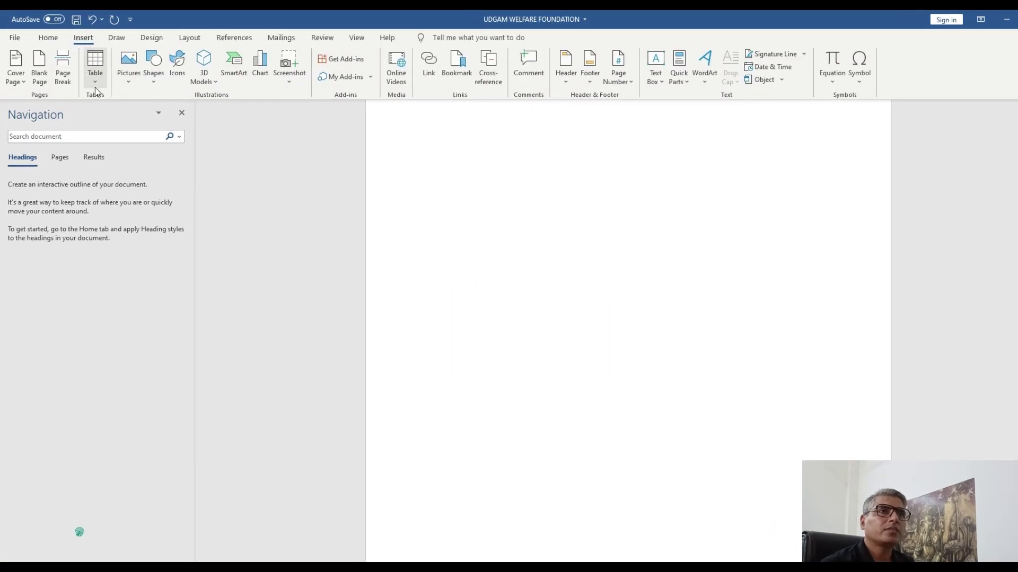
left_click(96, 86)
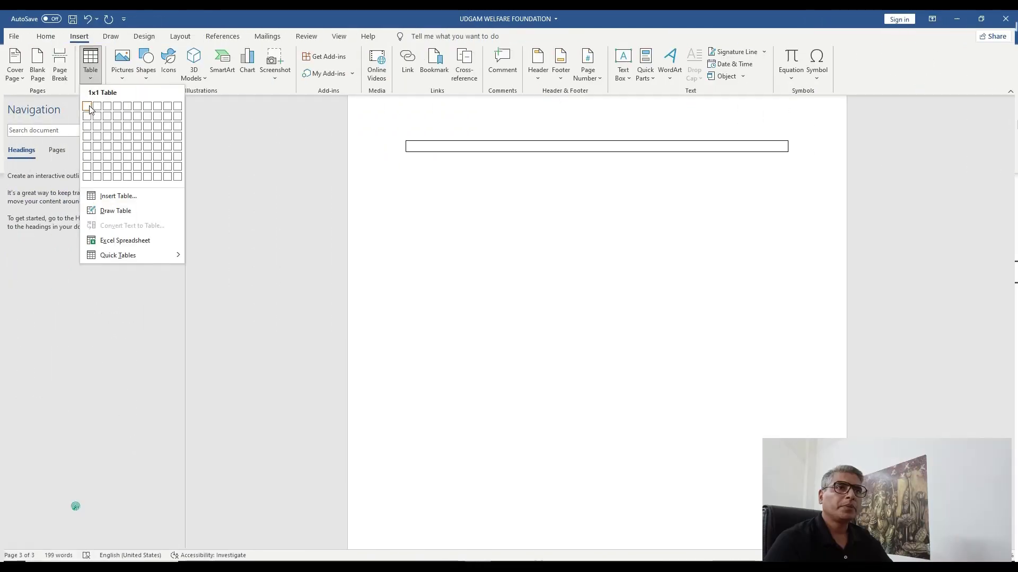
left_click(126, 197)
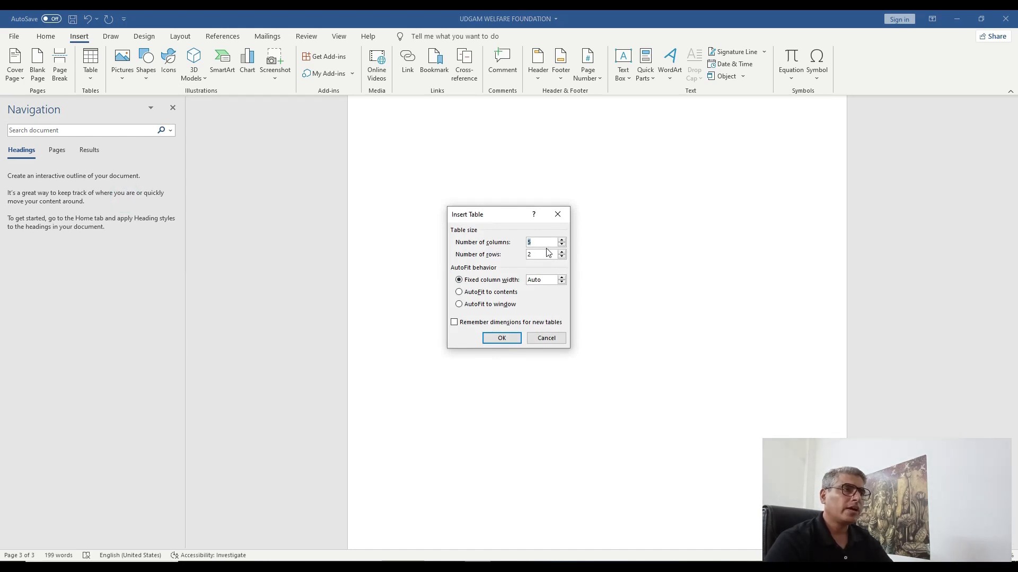
type("4")
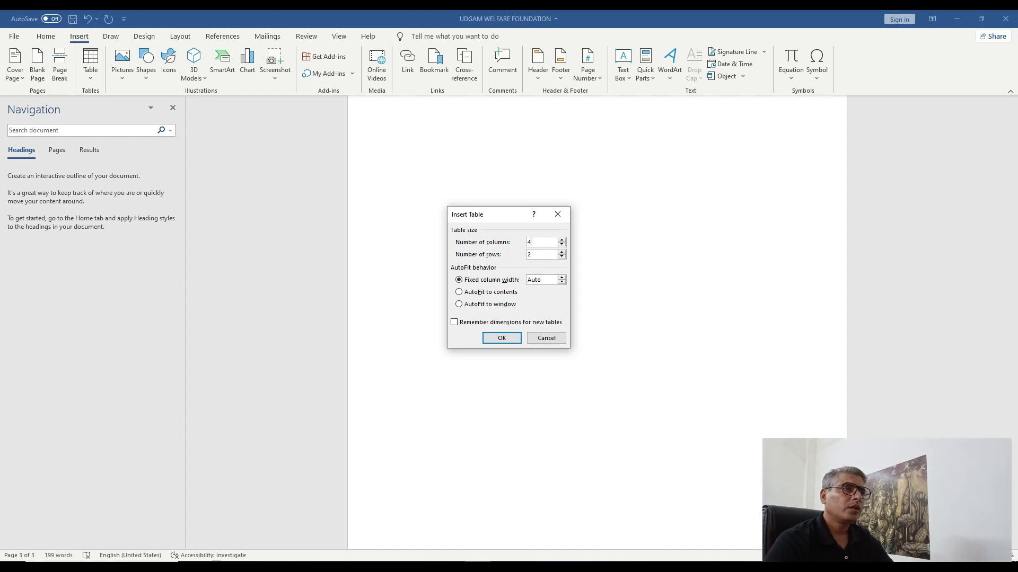
double_click(530, 255)
type("5")
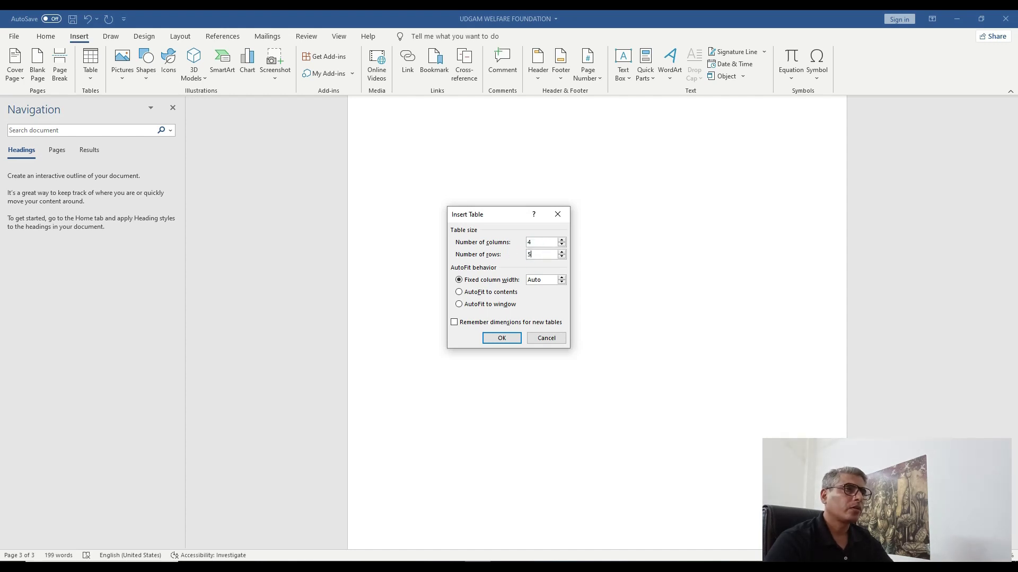
left_click(510, 339)
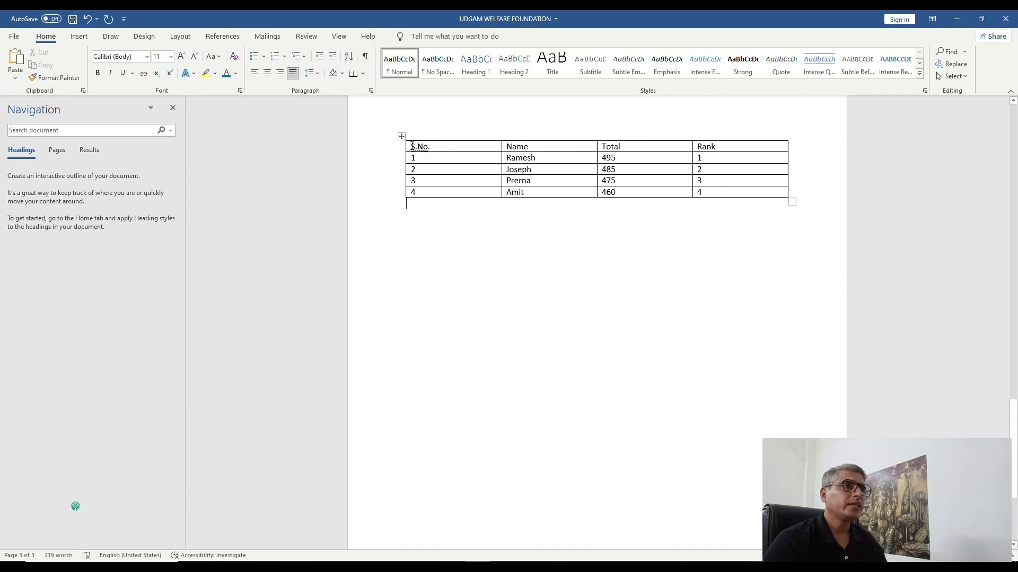
- Centre the text in all cells of the table on the third page
left_click_drag(413, 146, 719, 189)
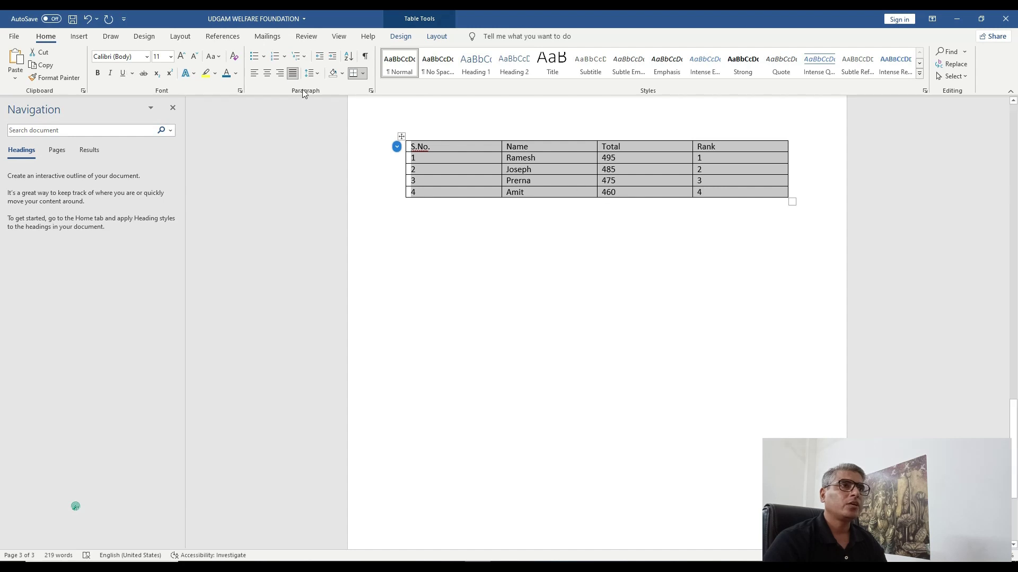
left_click(268, 75)
left_click(648, 312)
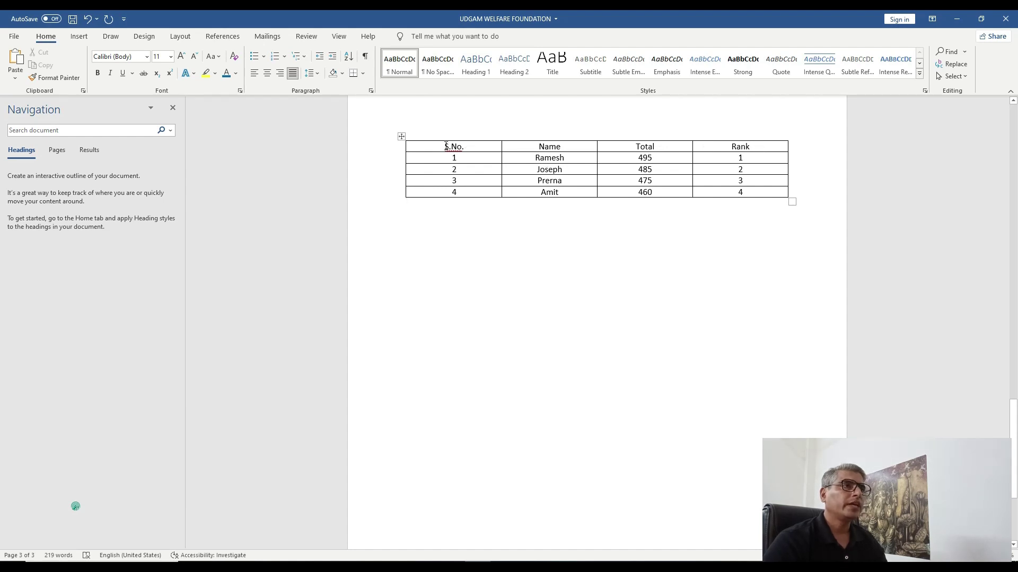
- Make the table's header row (S.No., Name, Total, Rank) bold and set its font size to 14
left_click_drag(444, 145, 716, 146)
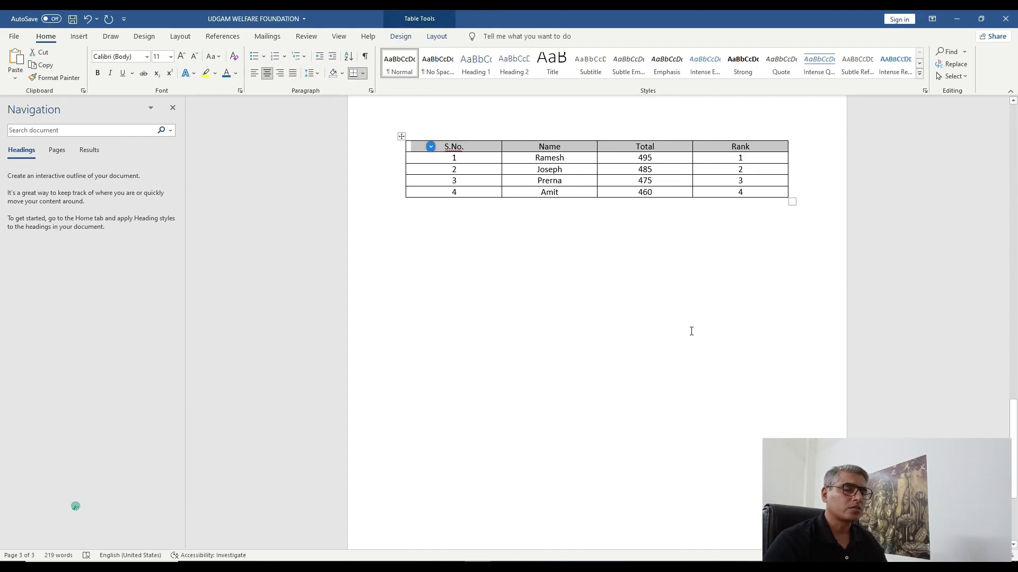
key("ctrl+b")
left_click(609, 320)
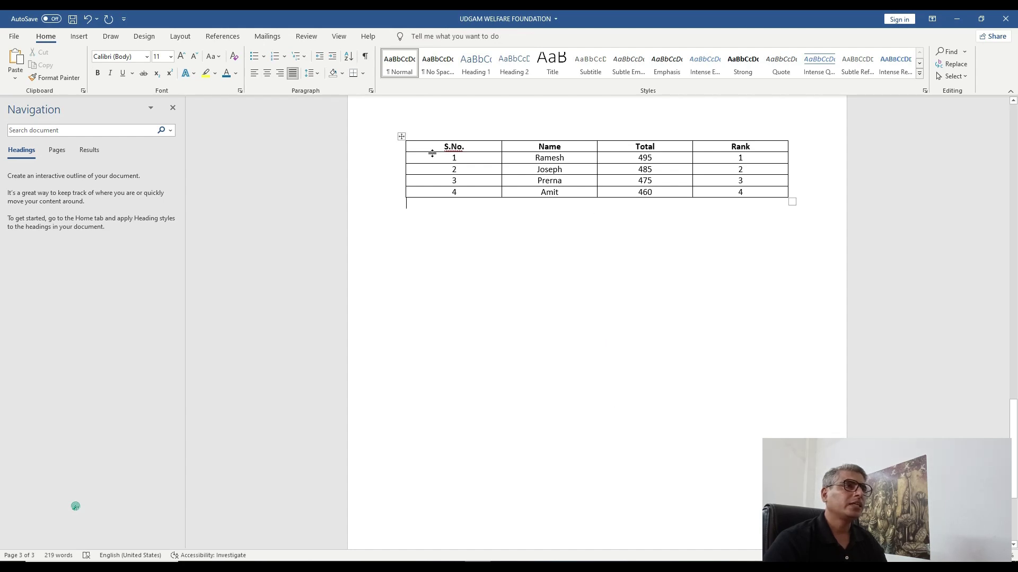
left_click_drag(433, 147, 720, 148)
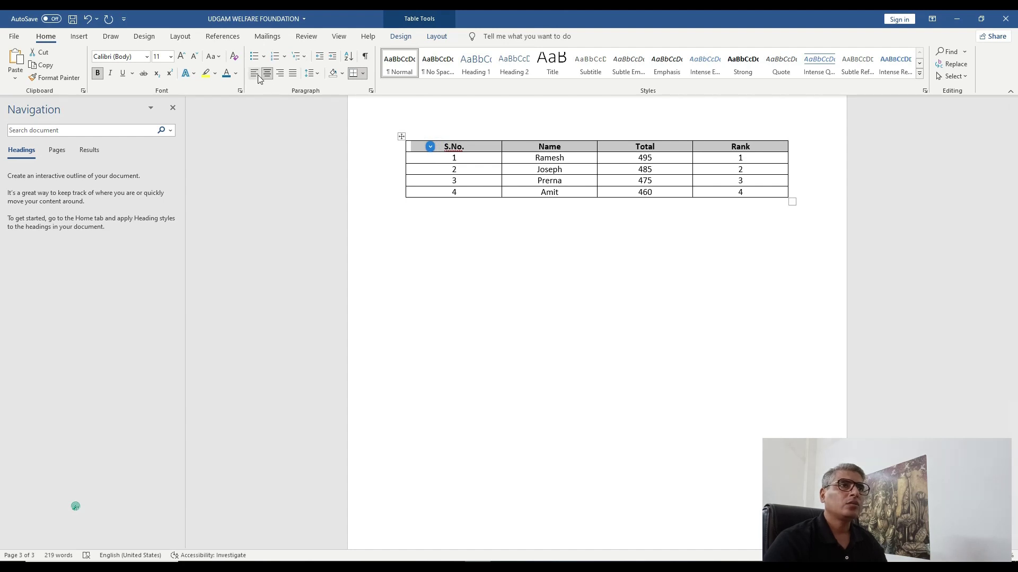
left_click(171, 57)
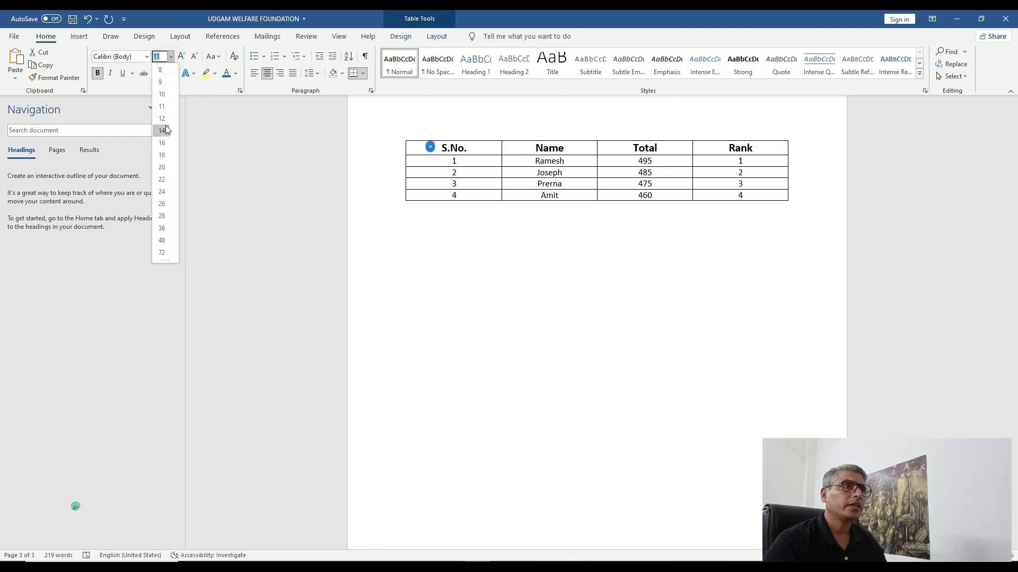
left_click(165, 127)
left_click(649, 291)
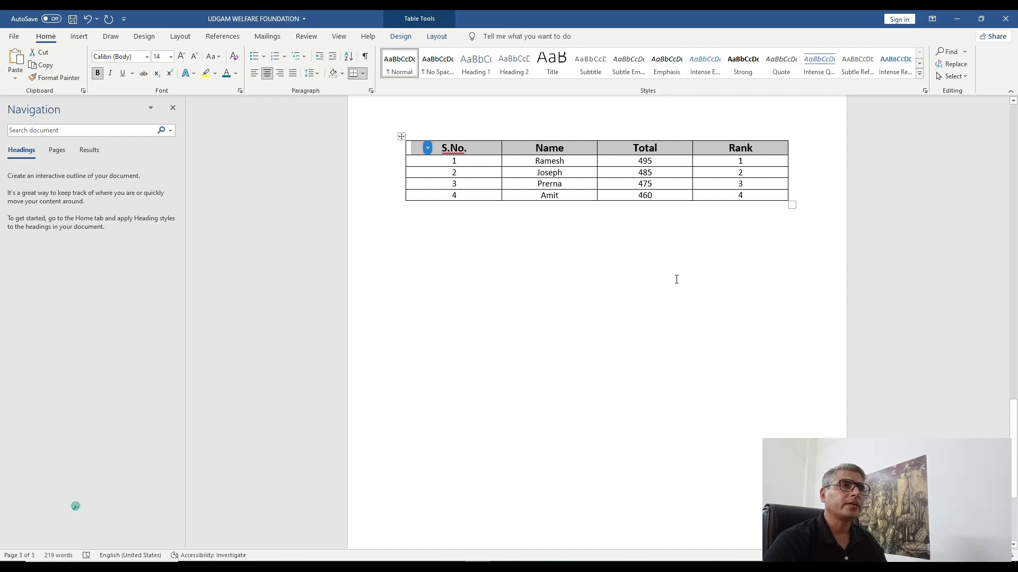
- Colour the table's header row text standard red and save the document
left_click(235, 78)
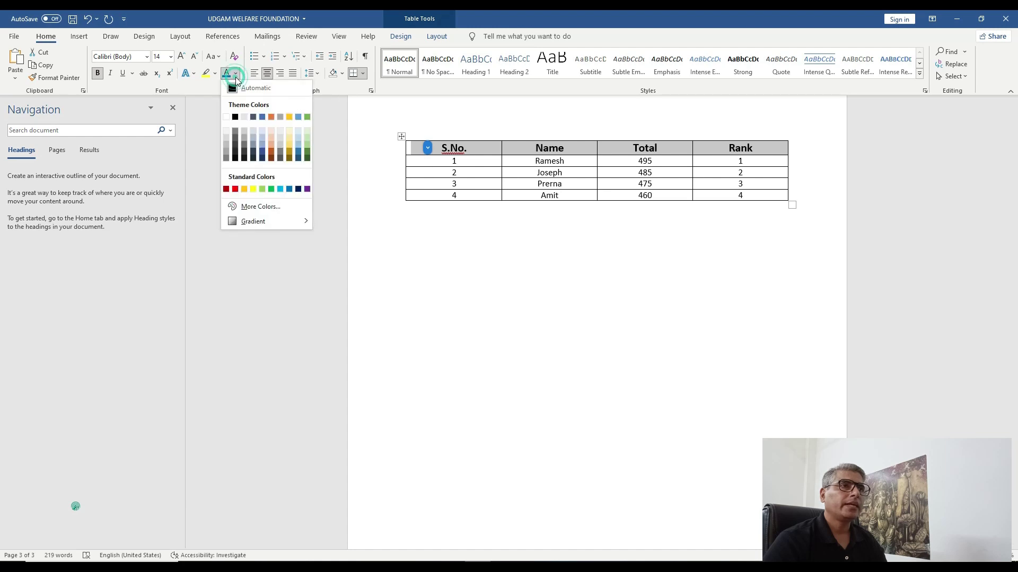
left_click(235, 189)
left_click(652, 327)
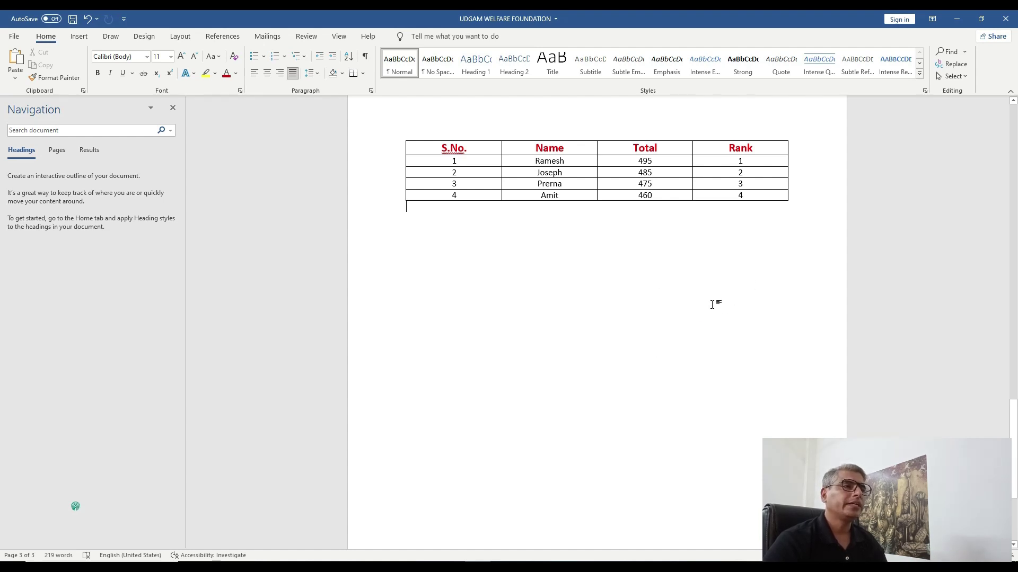
key("ctrl+s")
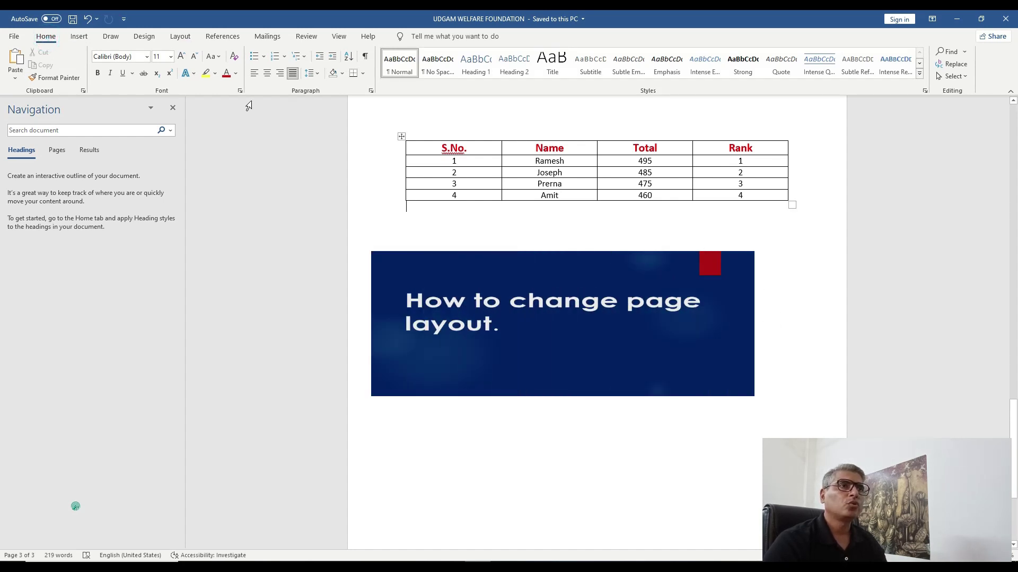
- Change the document's page orientation to Landscape and look through the pages down to the table
left_click(185, 38)
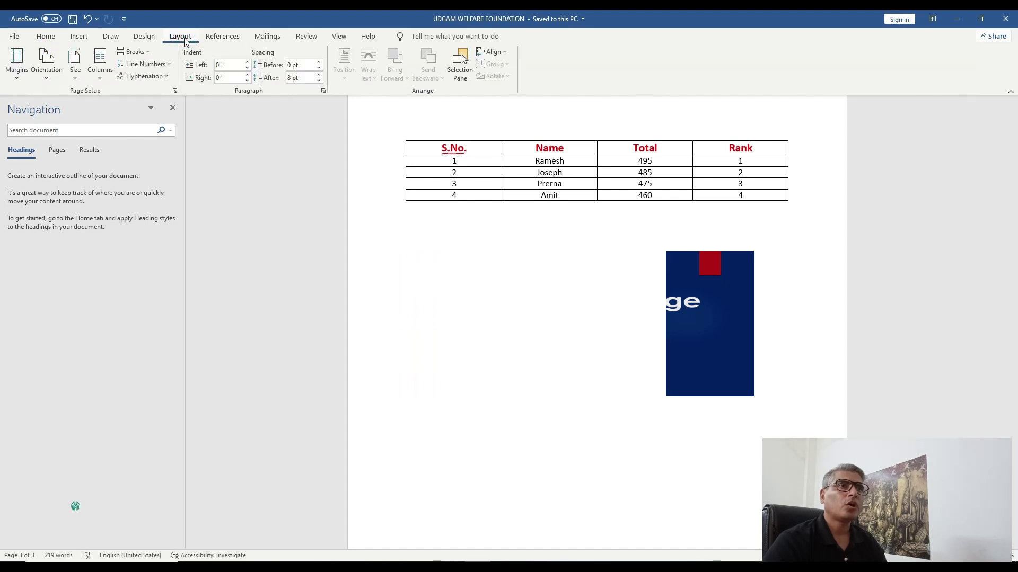
left_click(52, 81)
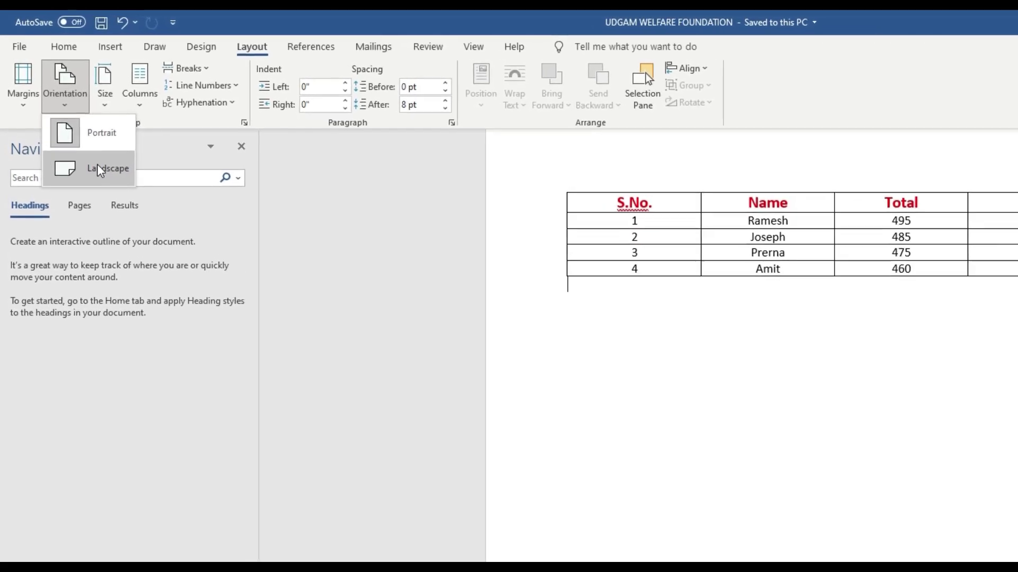
left_click(94, 157)
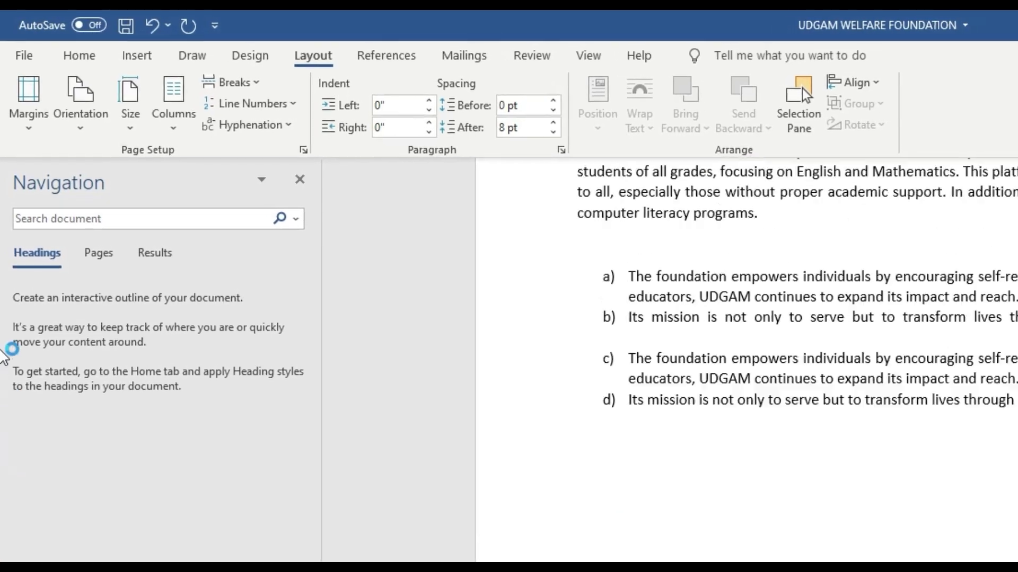
left_click_drag(1016, 167, 1017, 449)
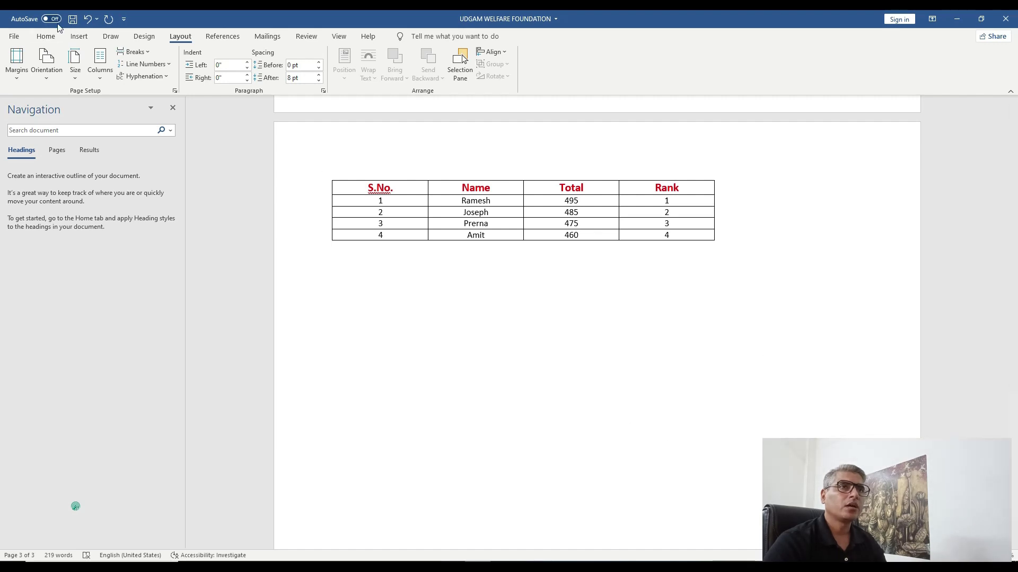
- Open the print settings, limit the pages to print to 1, and return to the document without printing
left_click(15, 37)
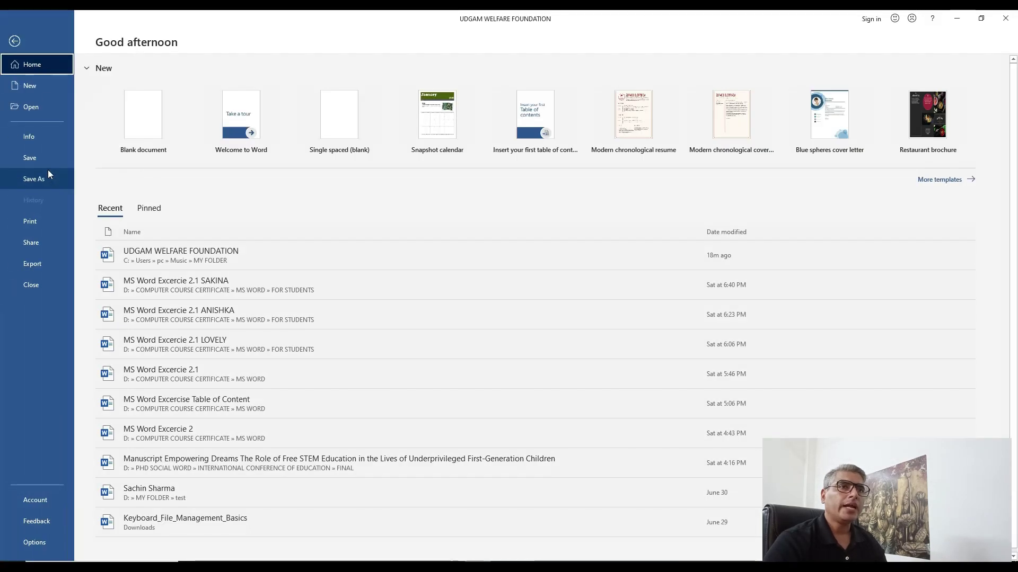
left_click(38, 226)
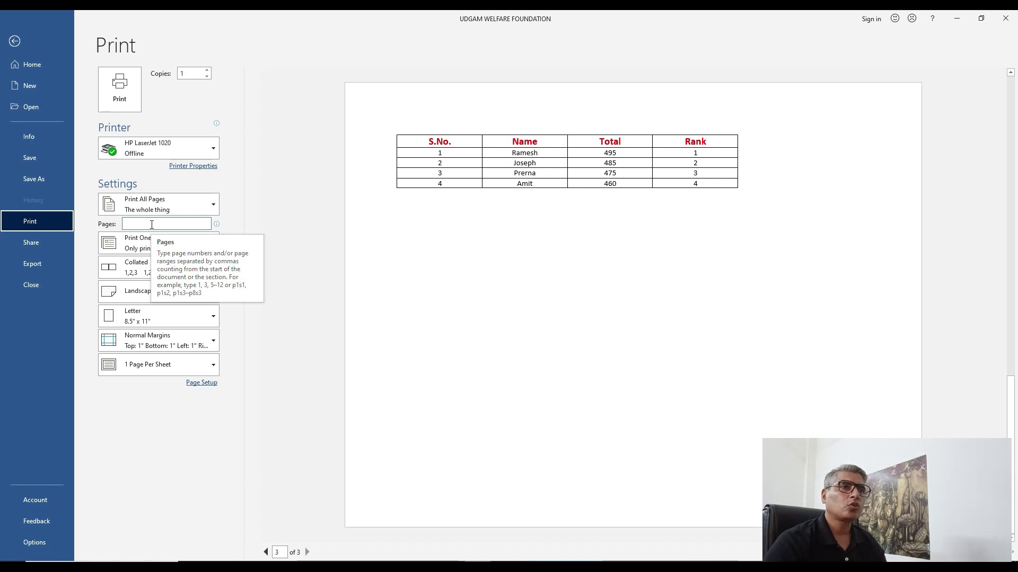
left_click(151, 224)
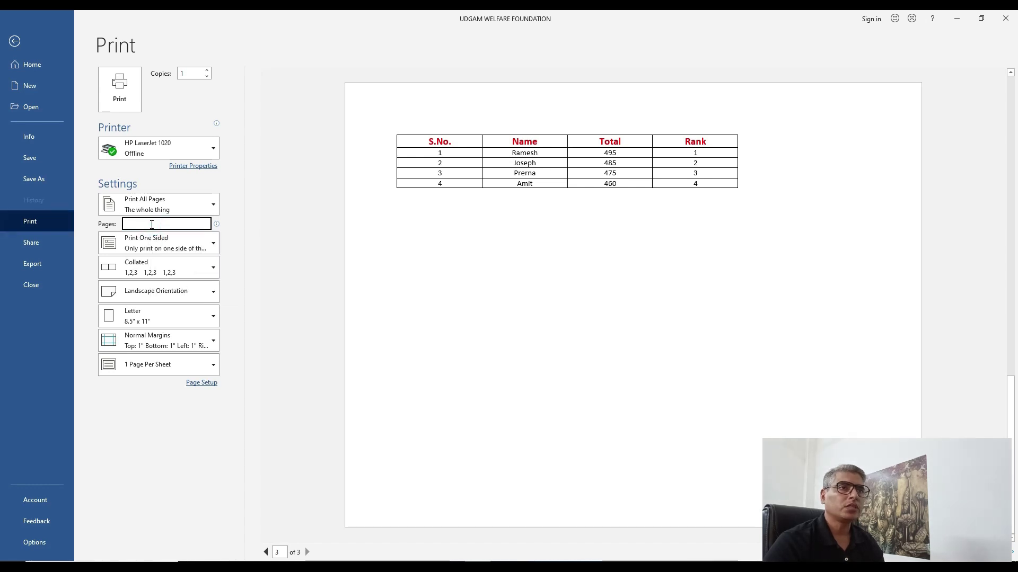
type("1")
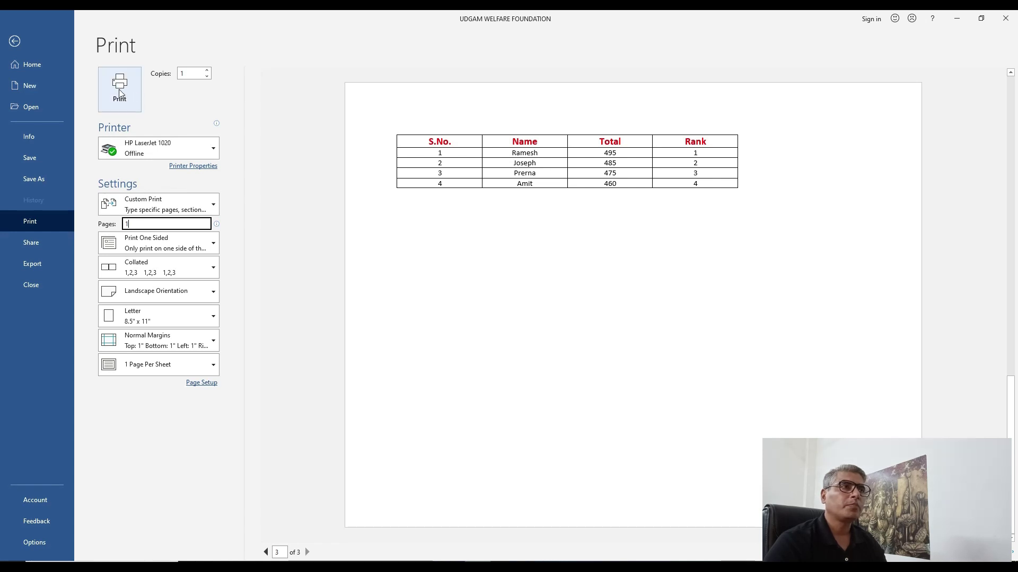
left_click(15, 41)
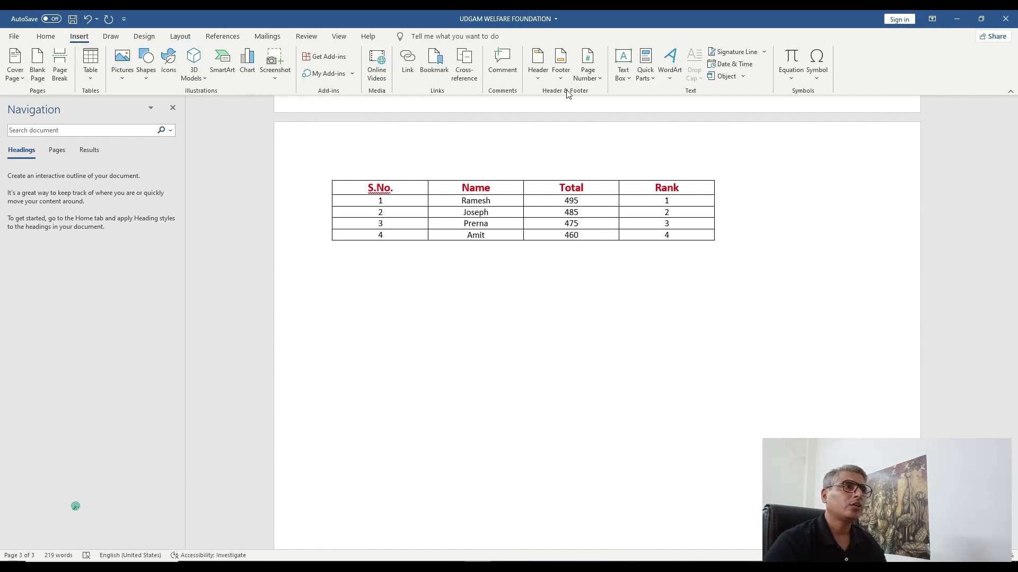
- Insert a Blank-style header with the text "Udgam Welfare Foundation"
left_click(537, 78)
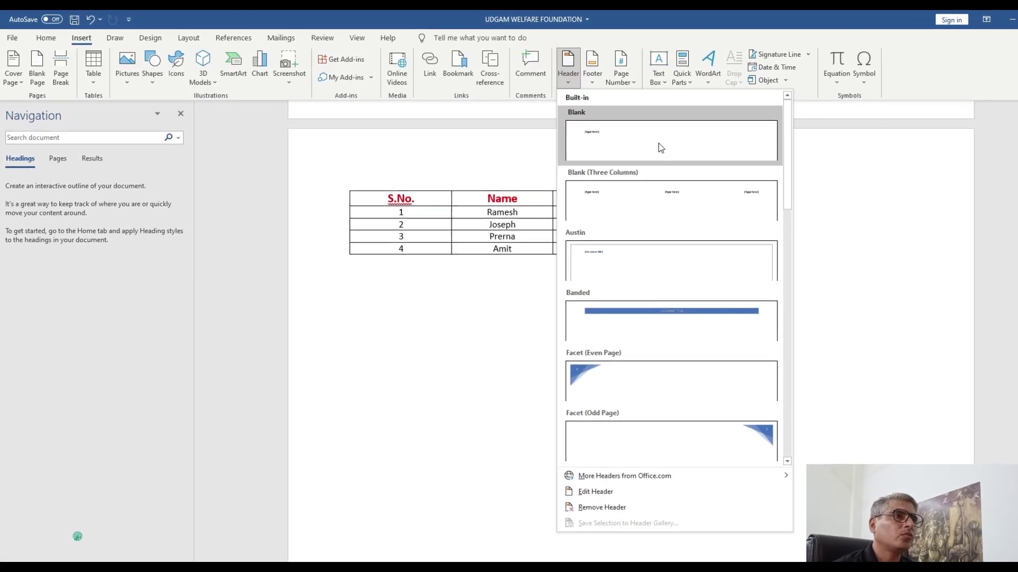
left_click(640, 139)
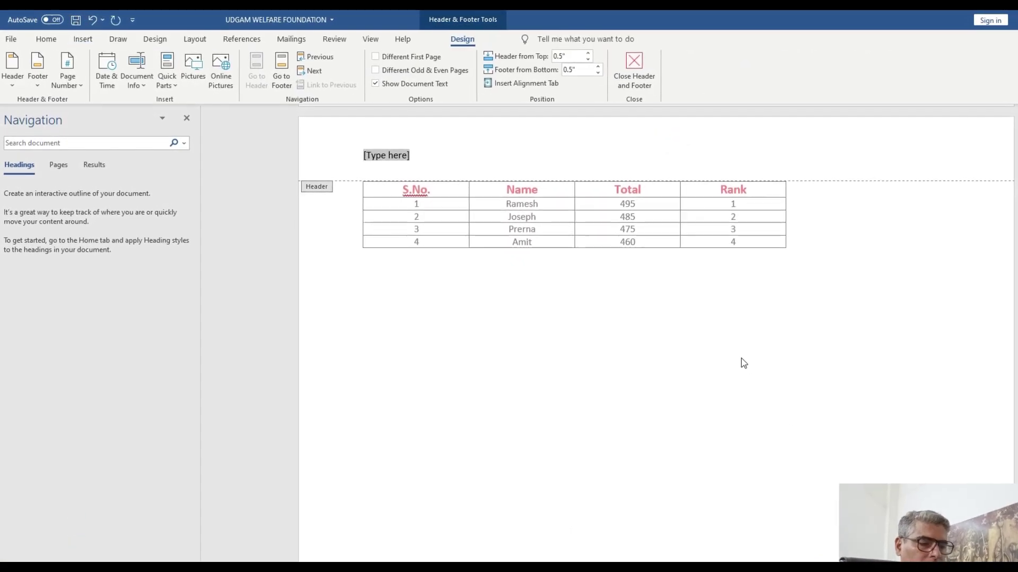
type("Ugt")
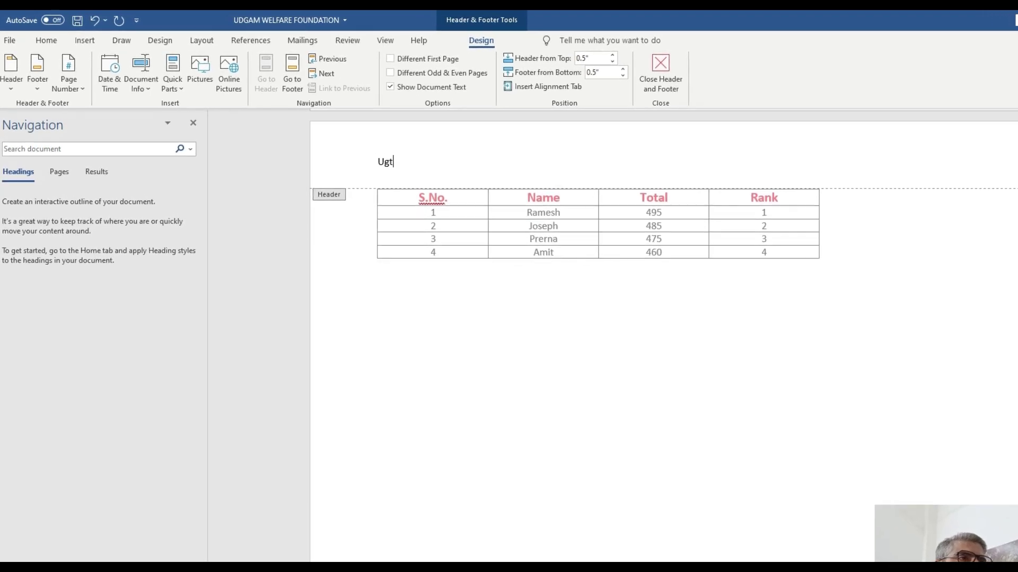
type("dam")
key("BackSpace")
key("BackSpace")
key("BackSpace")
key("BackSpace")
key("BackSpace")
type("dgam ")
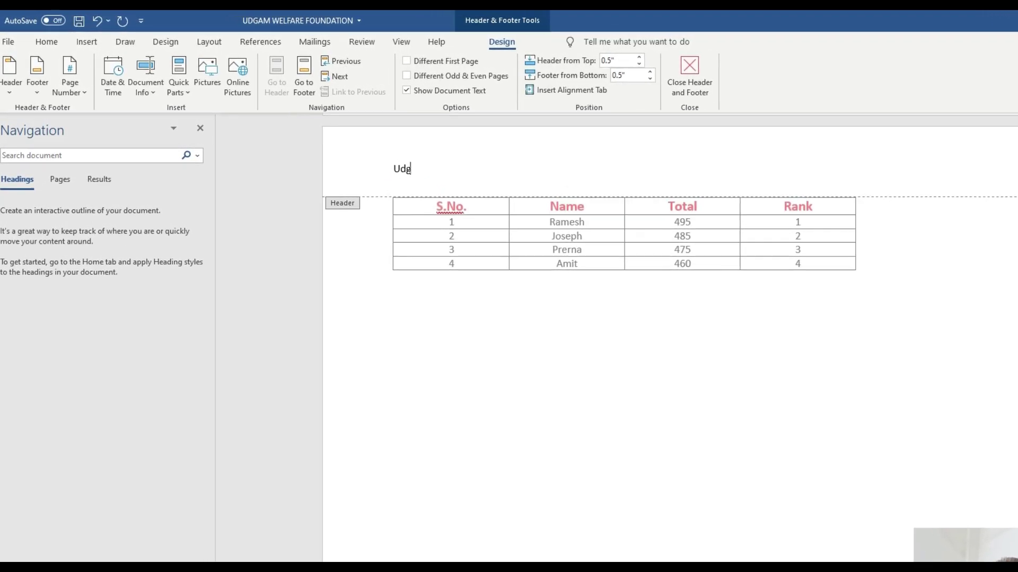
type("Welfare Founda")
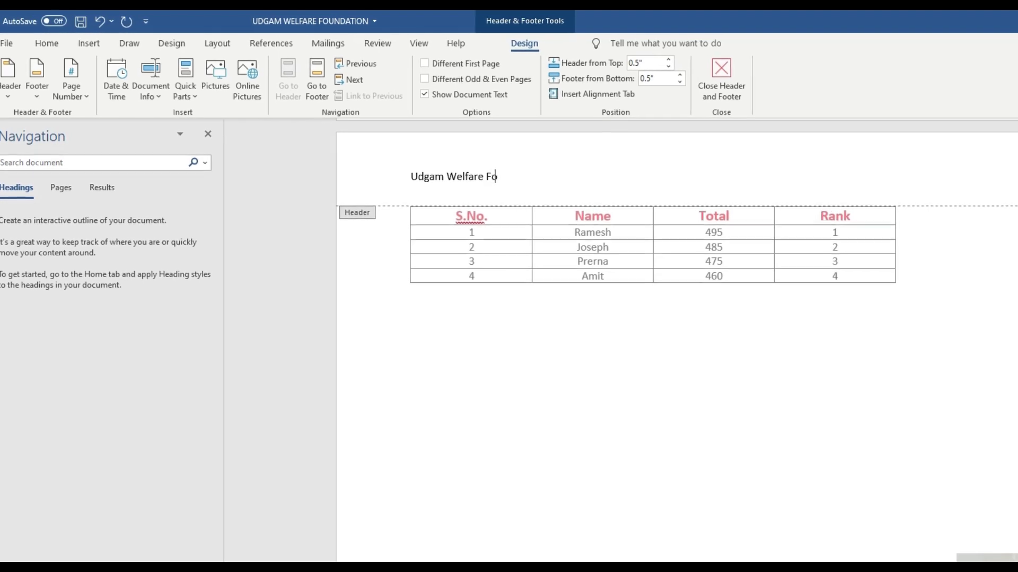
type("tion")
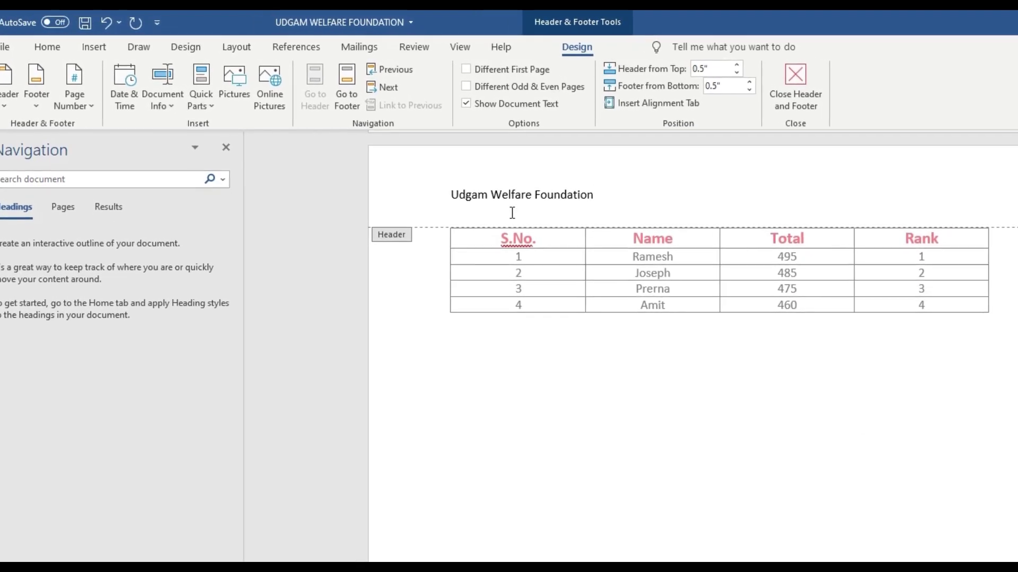
- Centre the header text "Udgam Welfare Foundation" on the page
left_click_drag(602, 198, 457, 185)
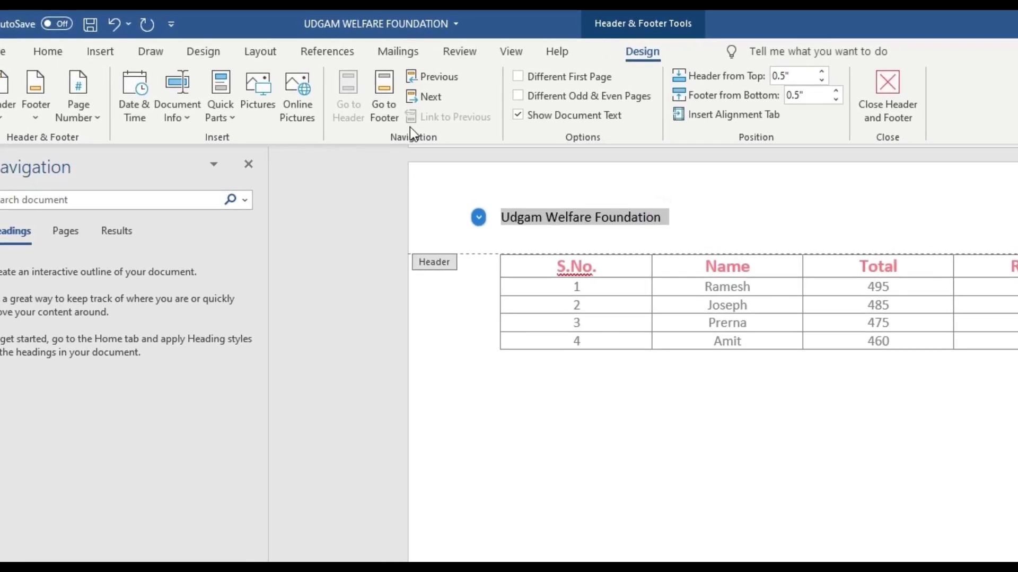
left_click(48, 52)
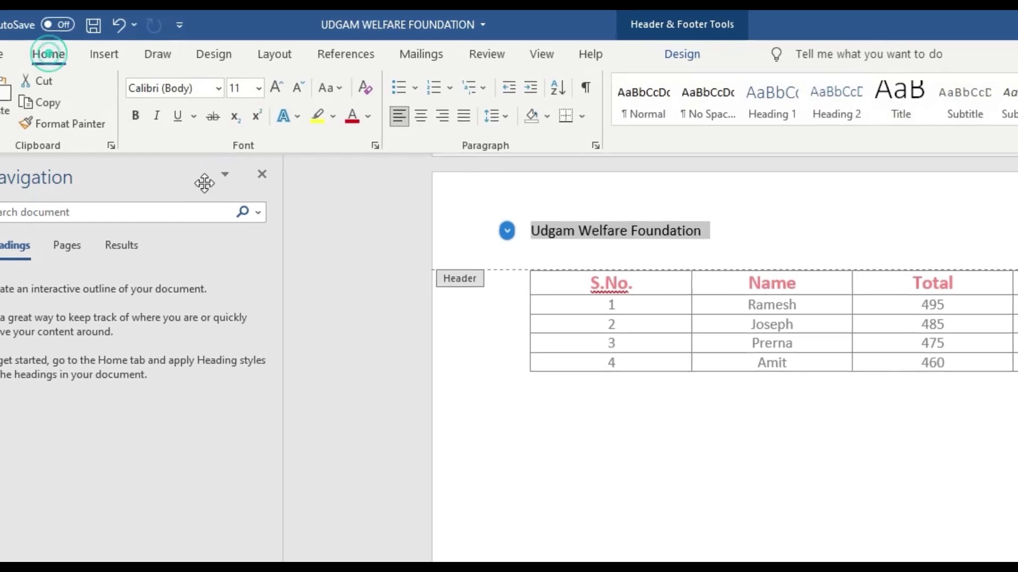
left_click(426, 119)
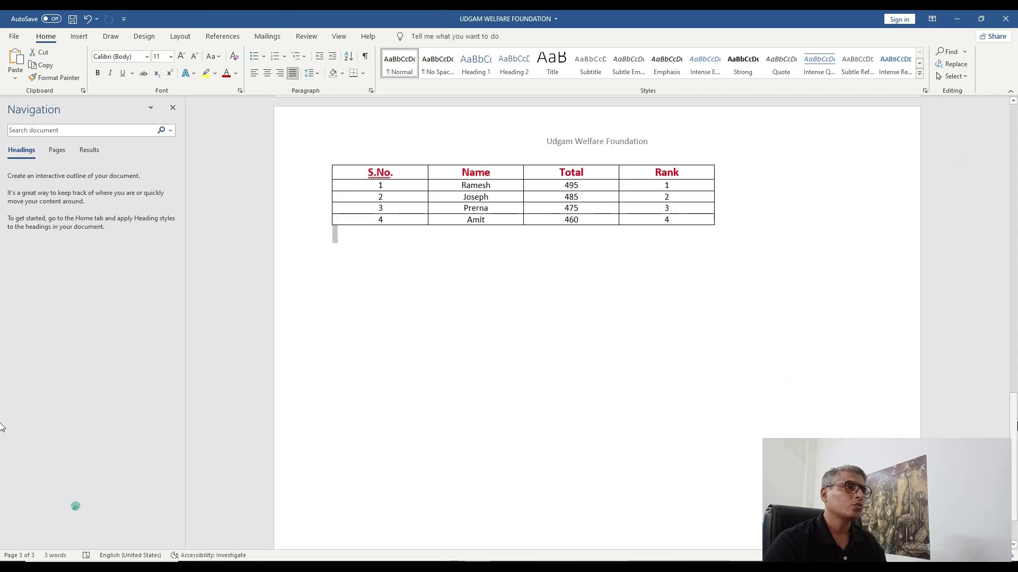
left_click_drag(1015, 421, 1016, 298)
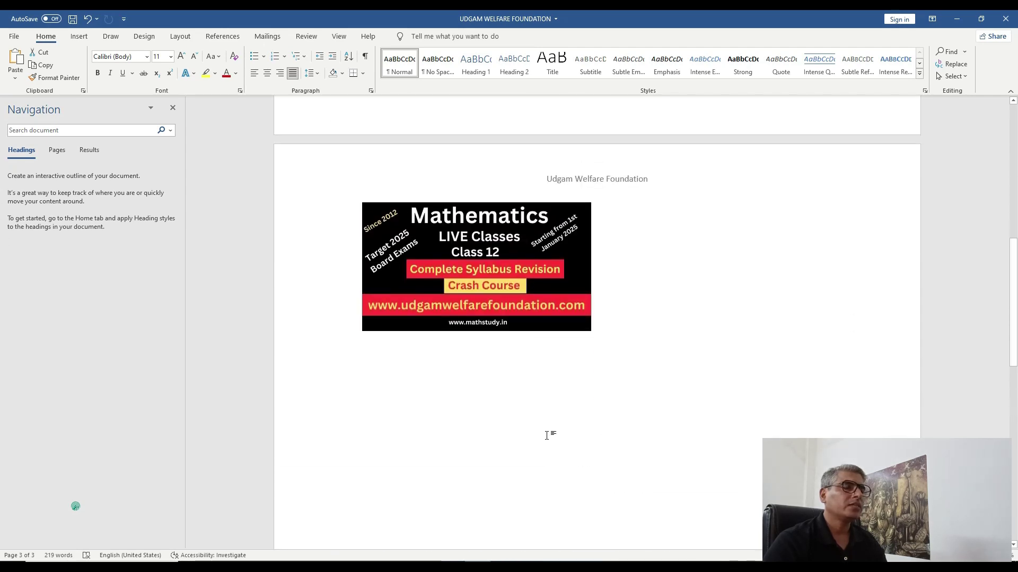
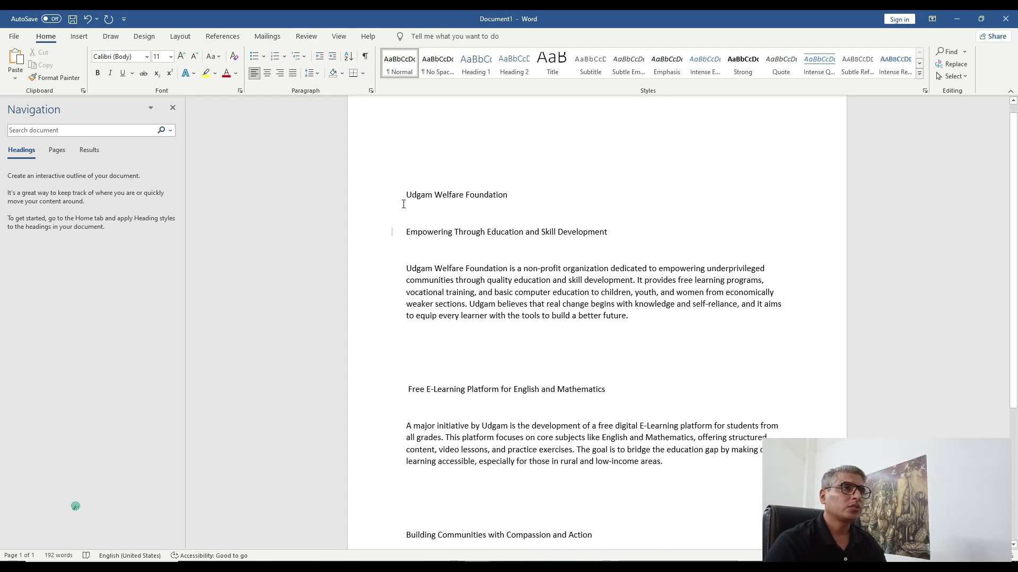
- Format the "Udgam Welfare Foundation" title line in Document1 as Heading 1, centred and bold
left_click_drag(406, 195, 506, 196)
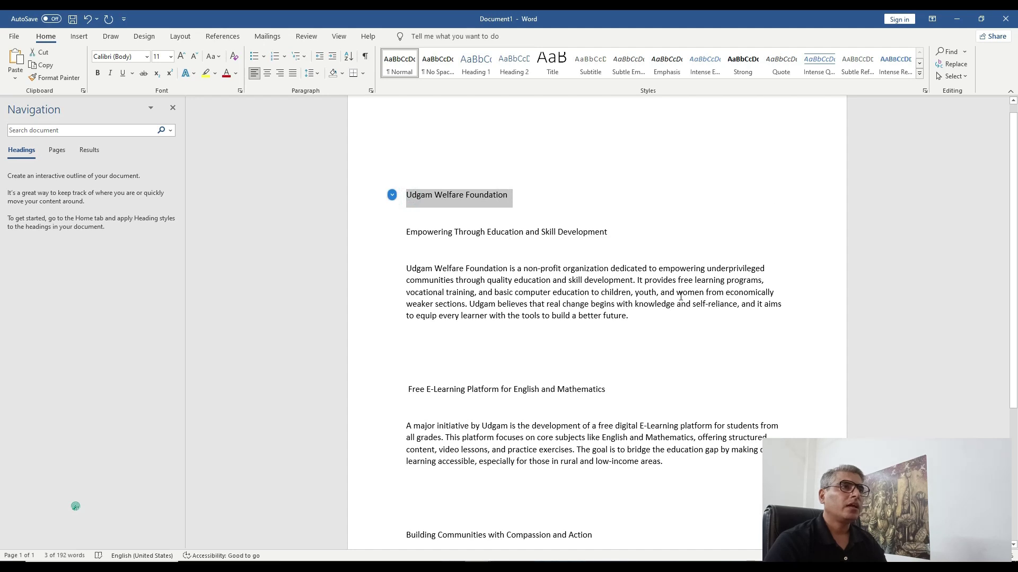
left_click(480, 69)
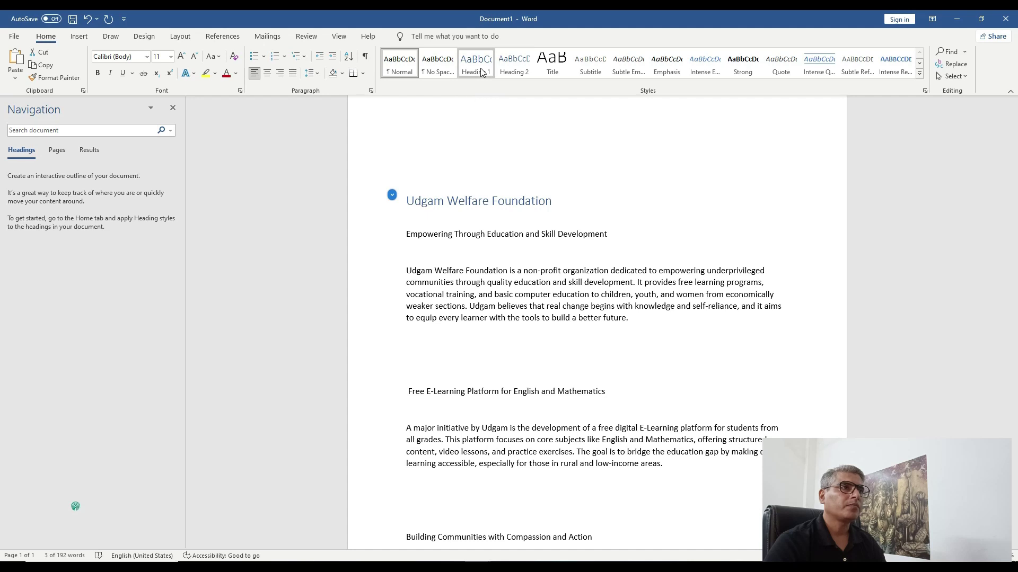
left_click(481, 71)
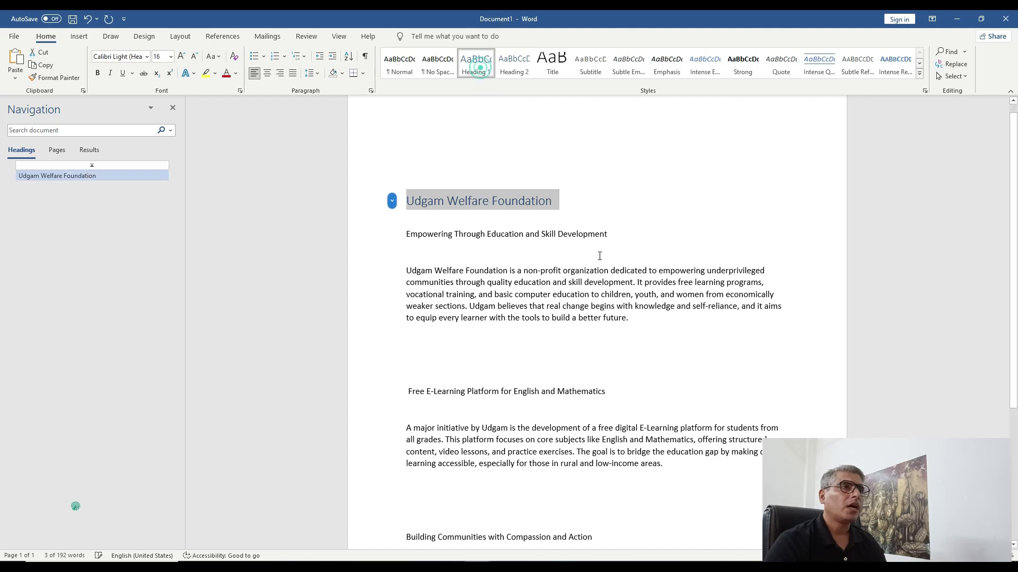
left_click(268, 74)
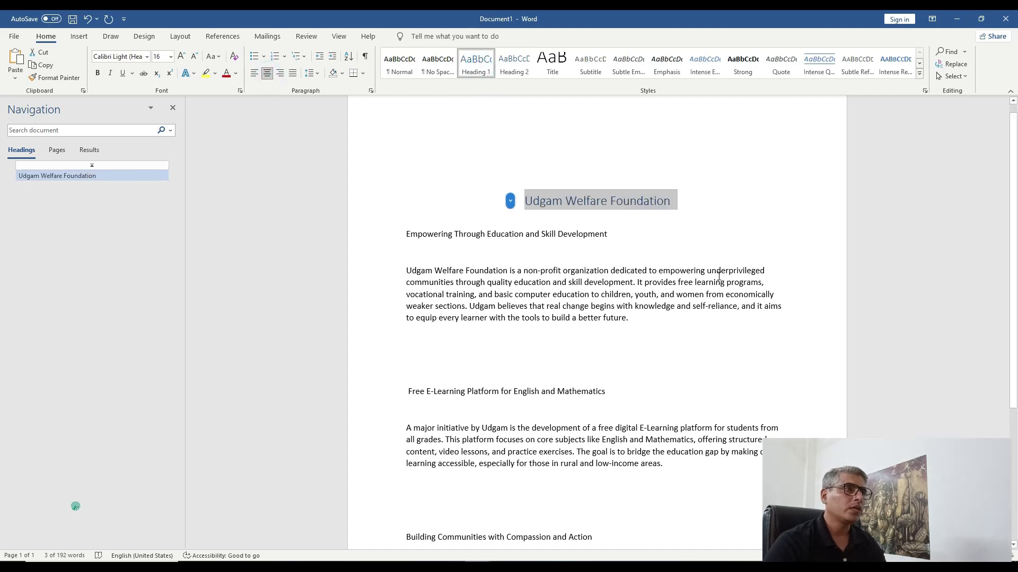
key("ctrl+b")
left_click(561, 260)
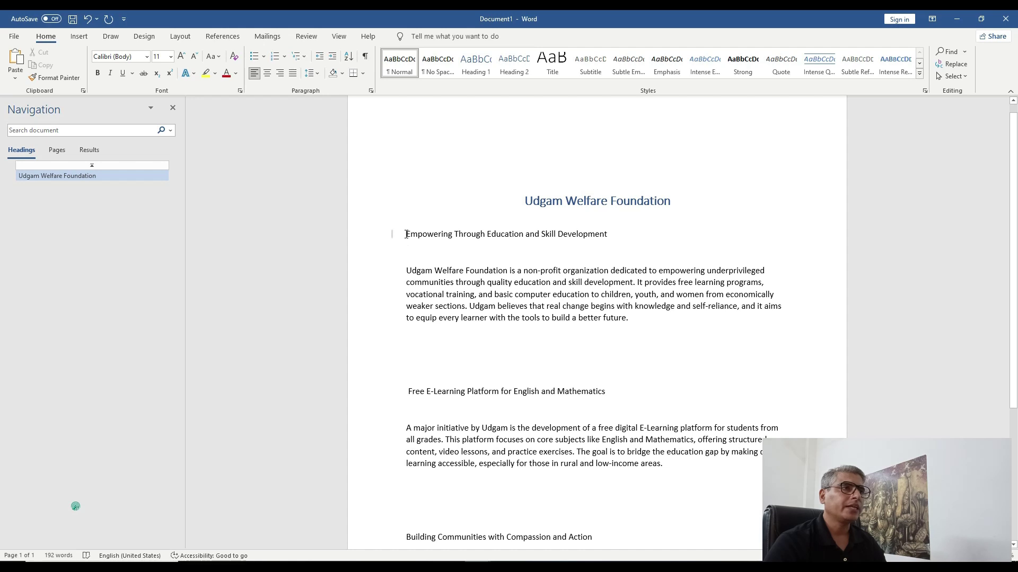
- Apply Heading 2 to "Empowering Through Education and Skill Development" and remove the extra blank lines below its paragraph
left_click_drag(403, 235, 766, 236)
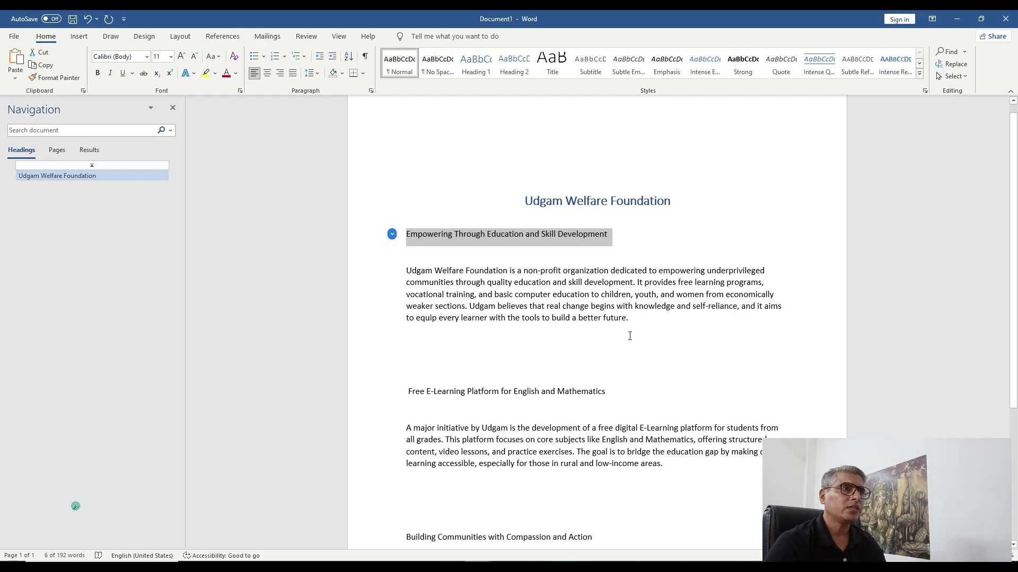
left_click(514, 74)
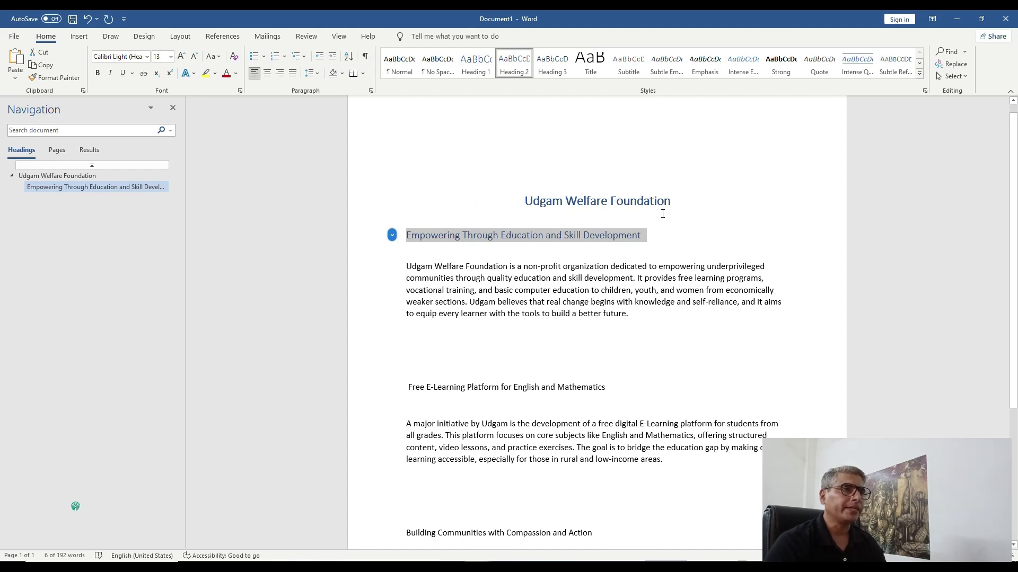
left_click(409, 345)
key("BackSpace")
key("Delete")
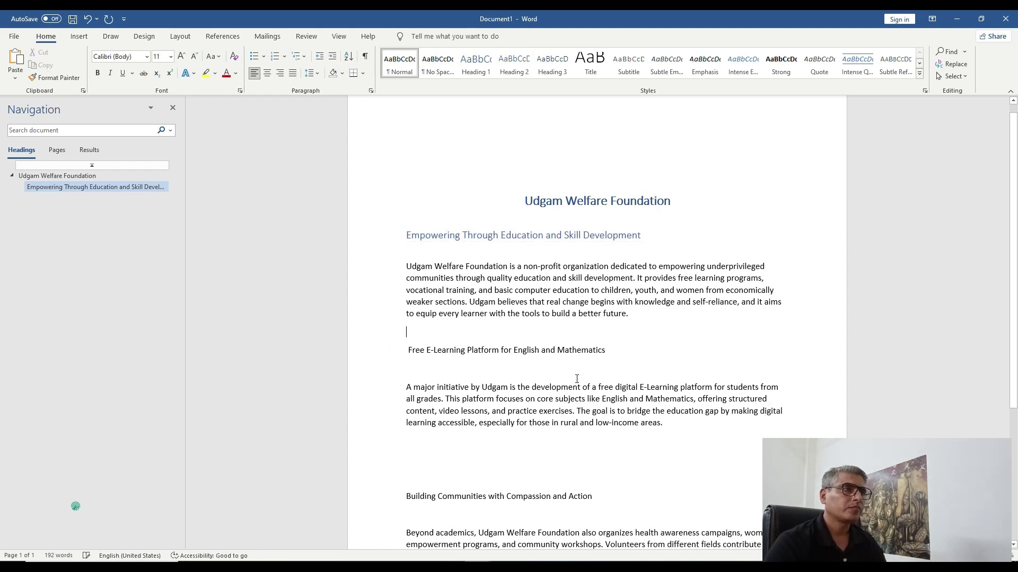
- Apply Heading 2 to "Free E-Learning Platform for English and Mathematics" and make both subheadings bold
key("shift+Down")
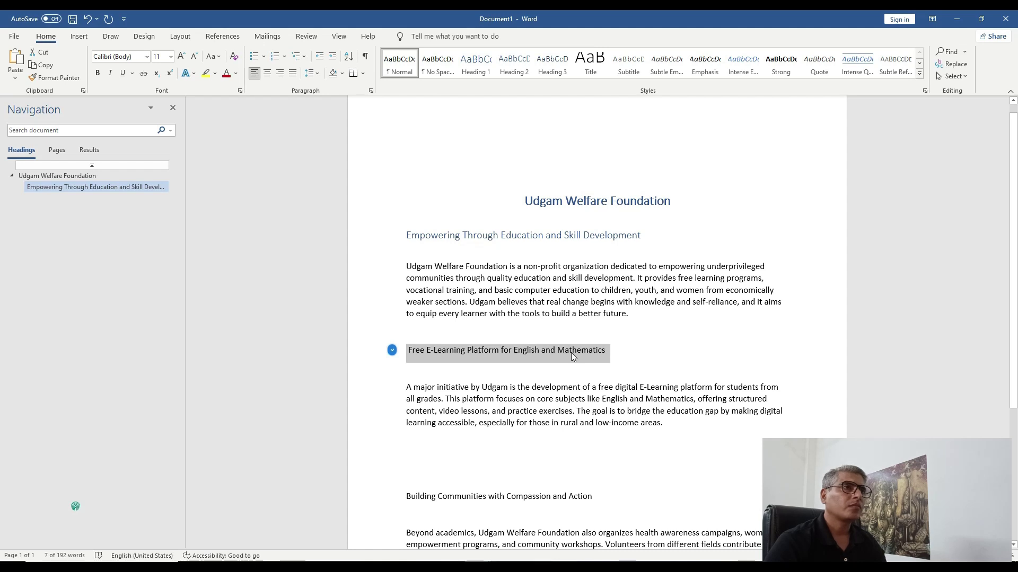
left_click(525, 74)
key("ctrl+b")
left_click_drag(643, 237, 417, 240)
key("ctrl+b")
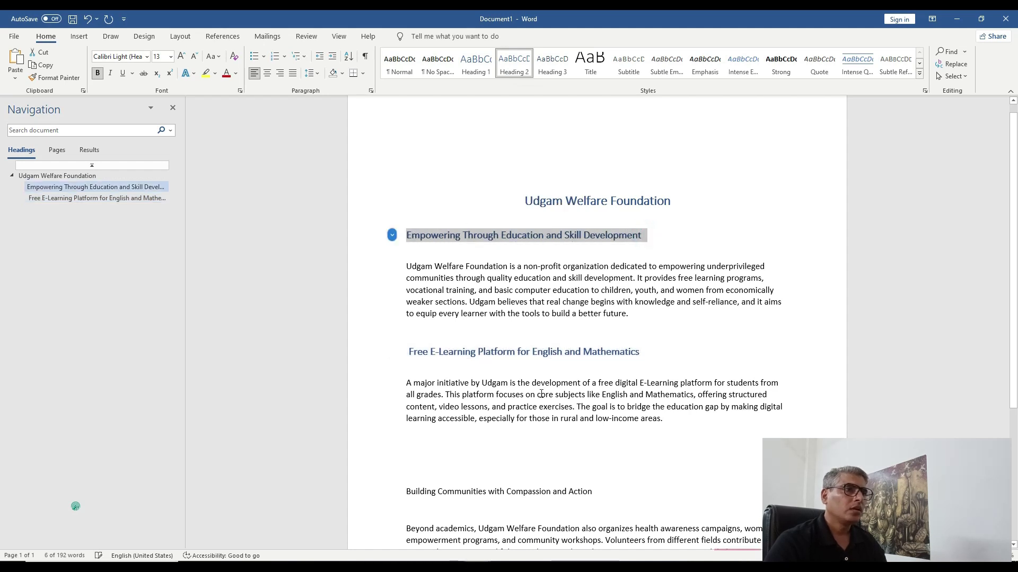
- Remove the extra blank lines above "Building Communities with Compassion and Action" and format that line as a bold Heading 2
left_click(421, 458)
key("BackSpace")
key("Down")
key("Delete")
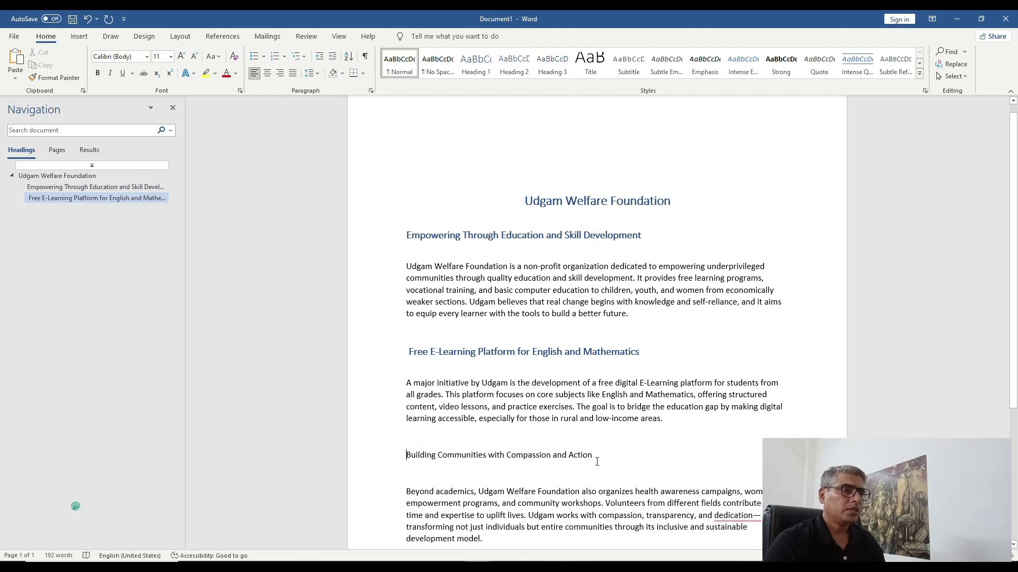
triple_click(596, 462)
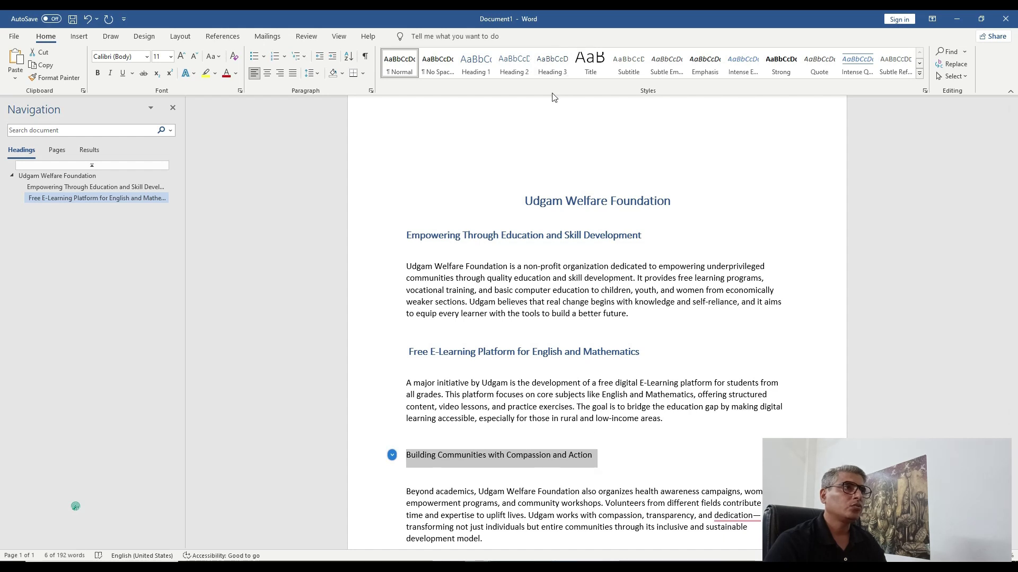
left_click(516, 71)
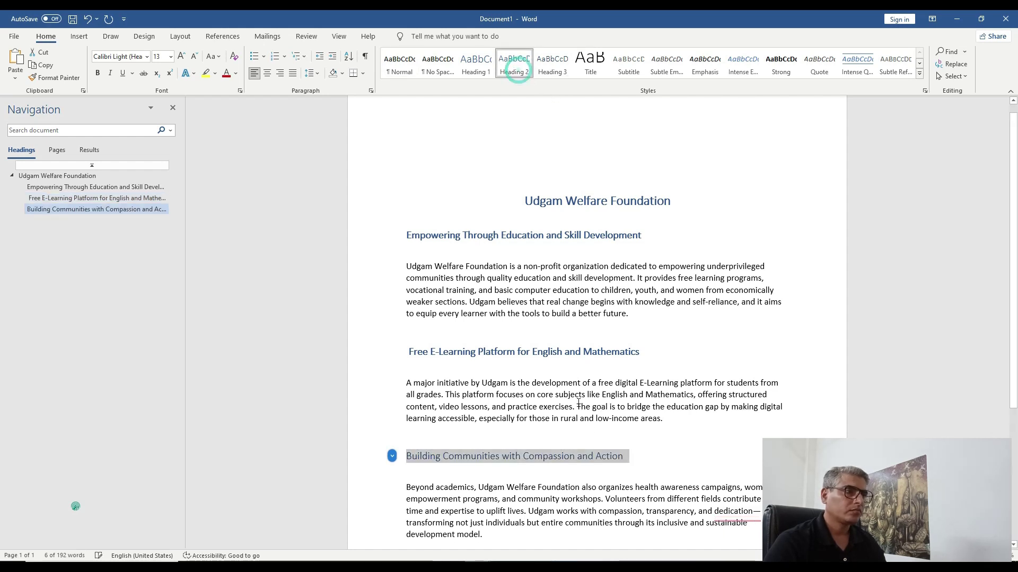
key("ctrl+b")
scroll(2, 350, "down", 1)
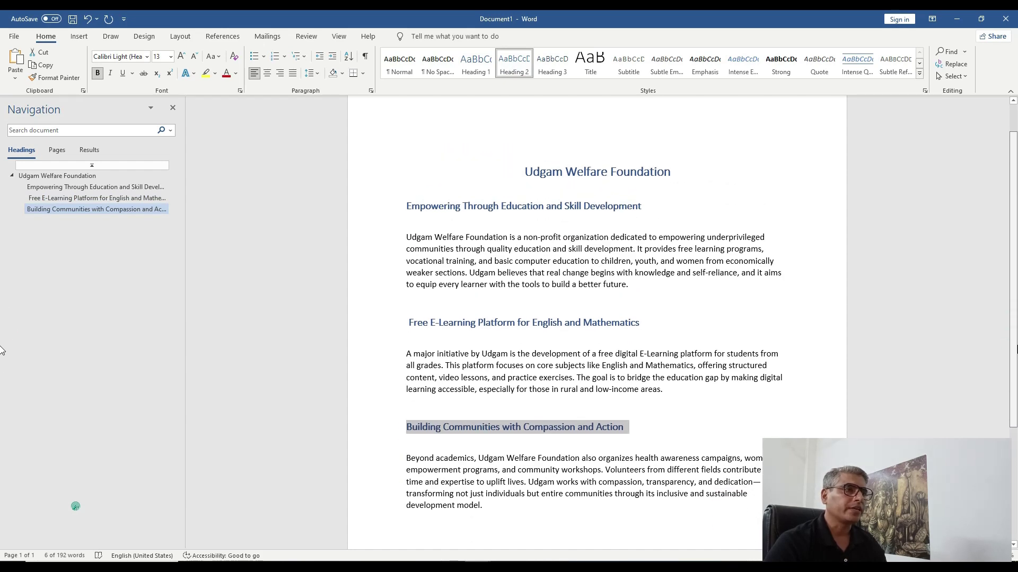
- Insert an Automatic Table 1 table of contents at the start of the document and look through the pages
key("ctrl+Home")
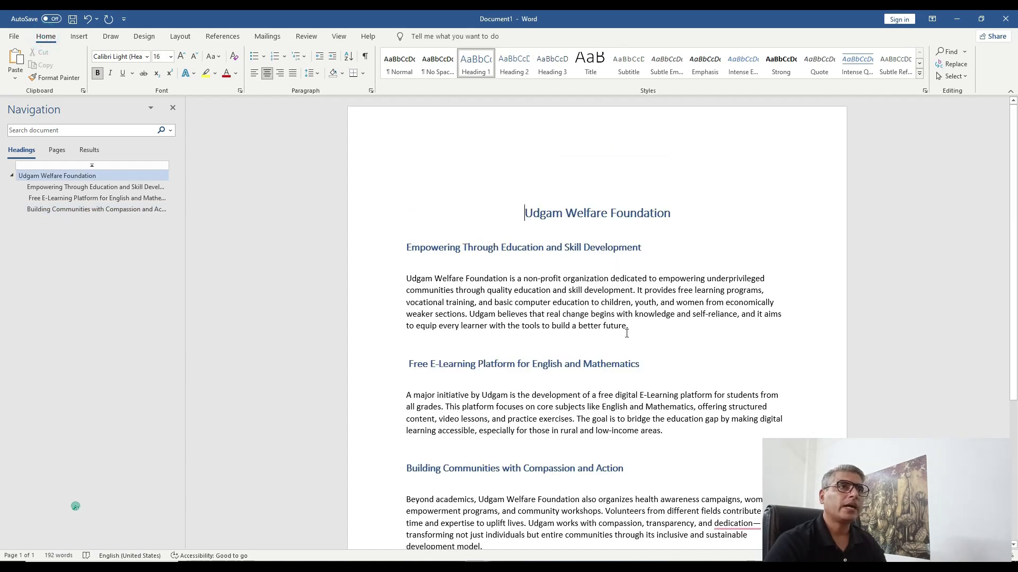
left_click(231, 41)
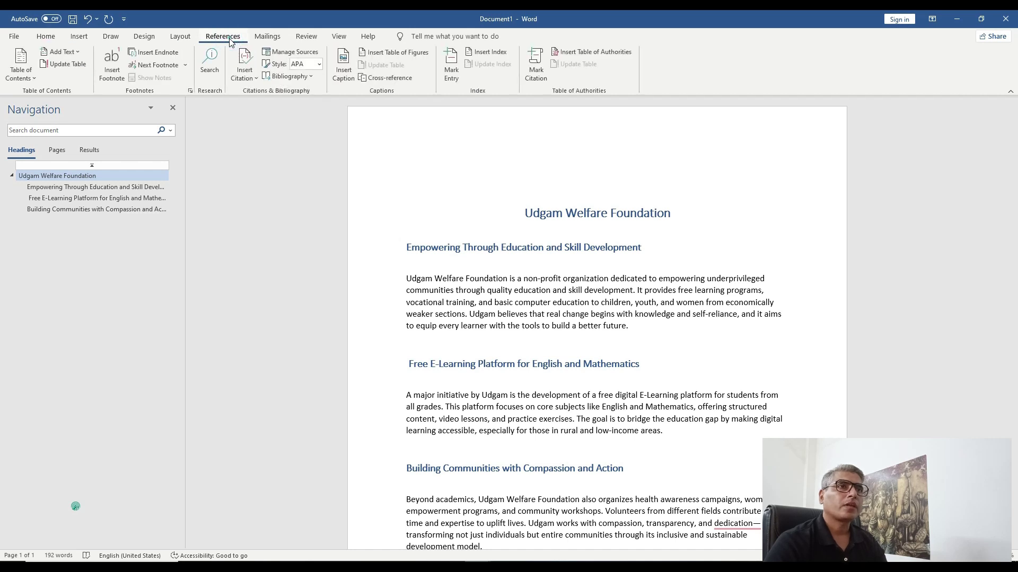
left_click(22, 75)
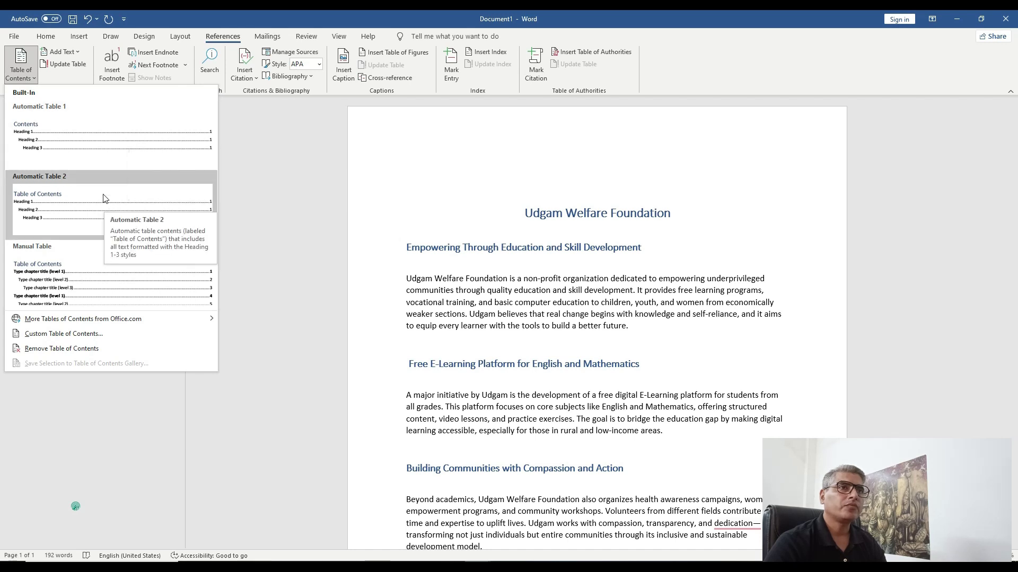
left_click(100, 142)
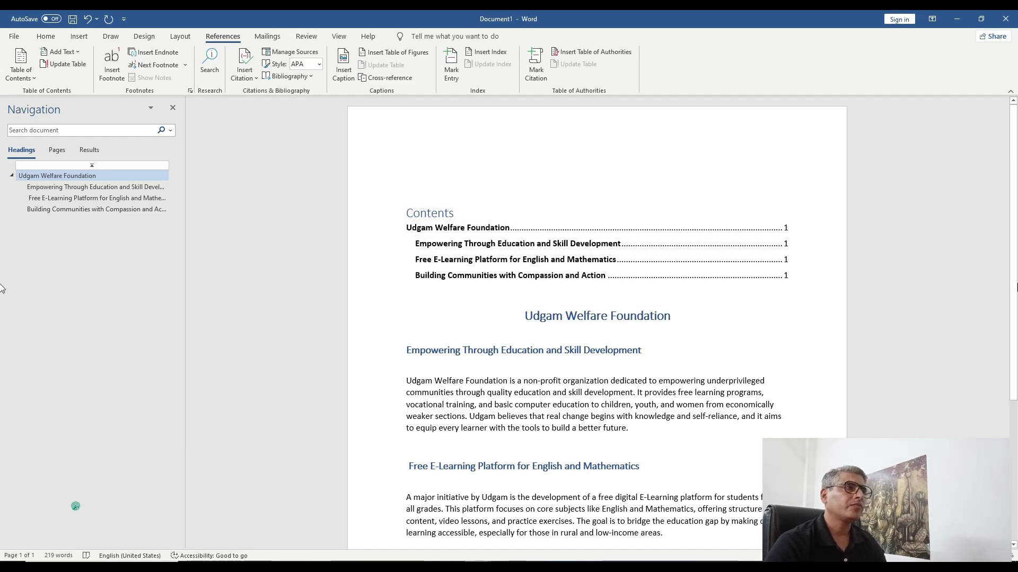
scroll(2, 367, "down", 5)
scroll(1, 367, "up", 5)
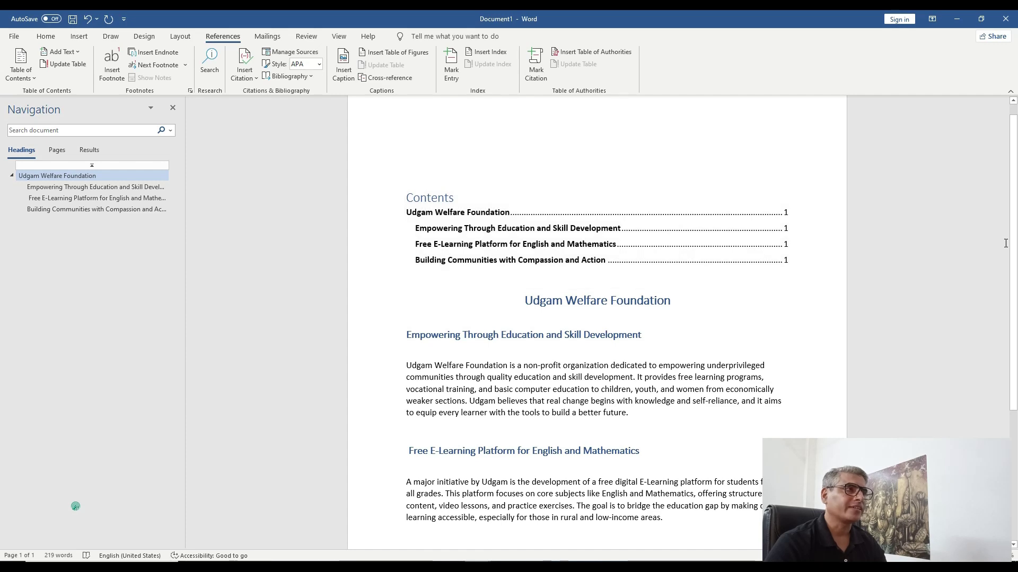
- Copy the three subheadings with their paragraphs and paste them onto a new page at the end of the document
scroll(2, 233, "down", 4)
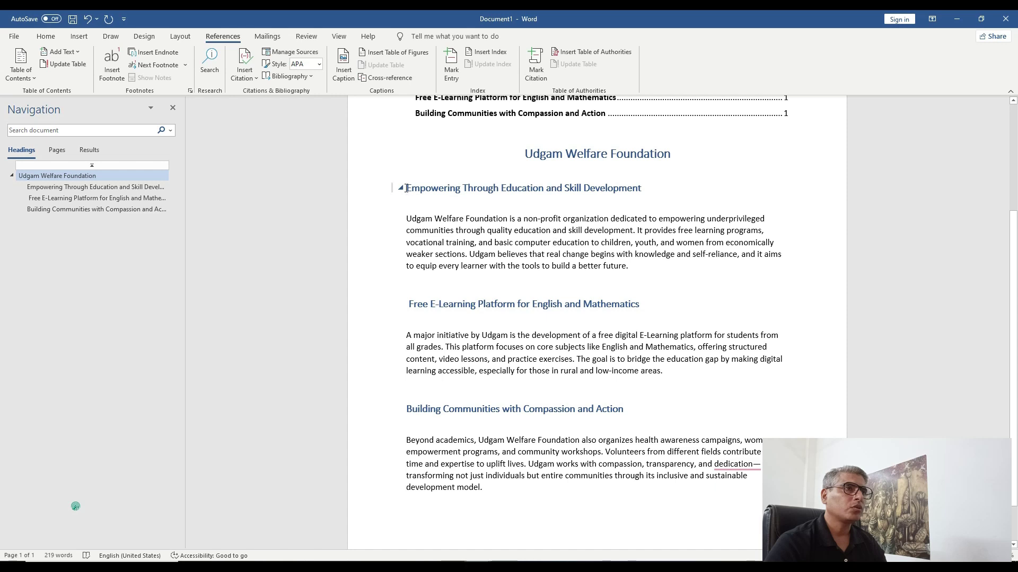
left_click_drag(406, 188, 554, 482)
left_click(502, 490)
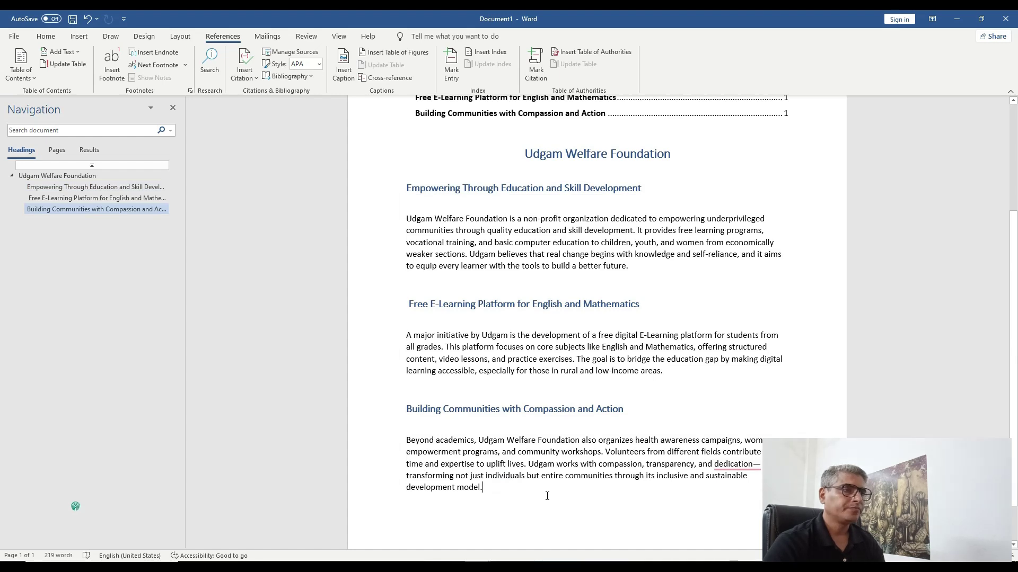
key("ctrl+Return")
key("ctrl+v")
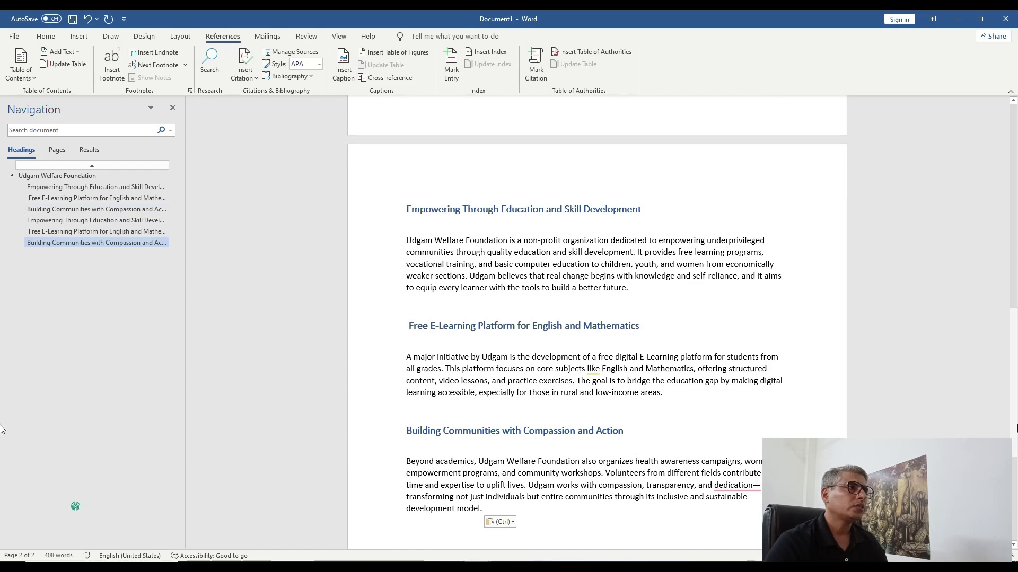
- Delete the outdated table of contents at the start of the document
scroll(597, 318, "up", 10)
left_click(686, 231)
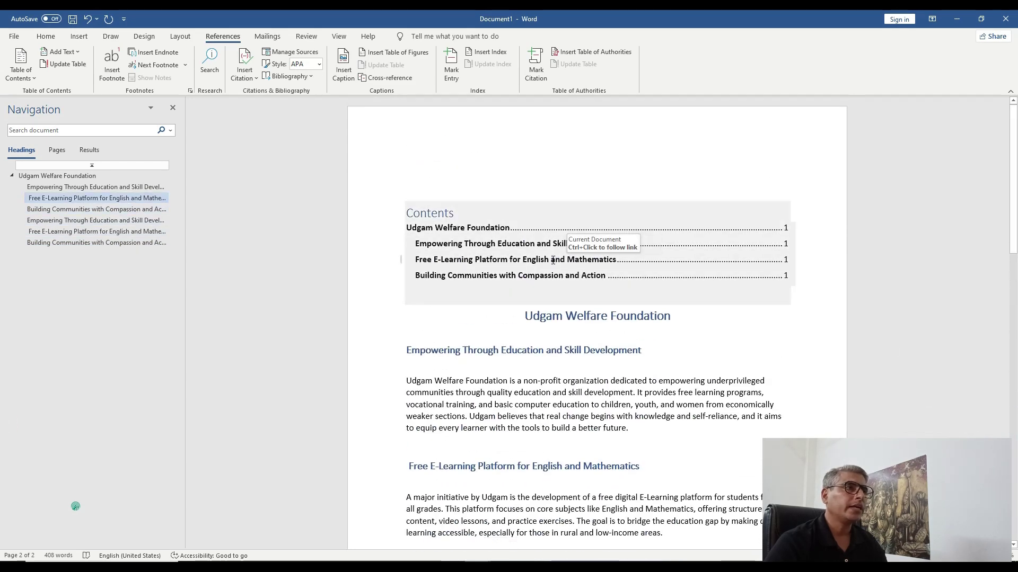
left_click(626, 298)
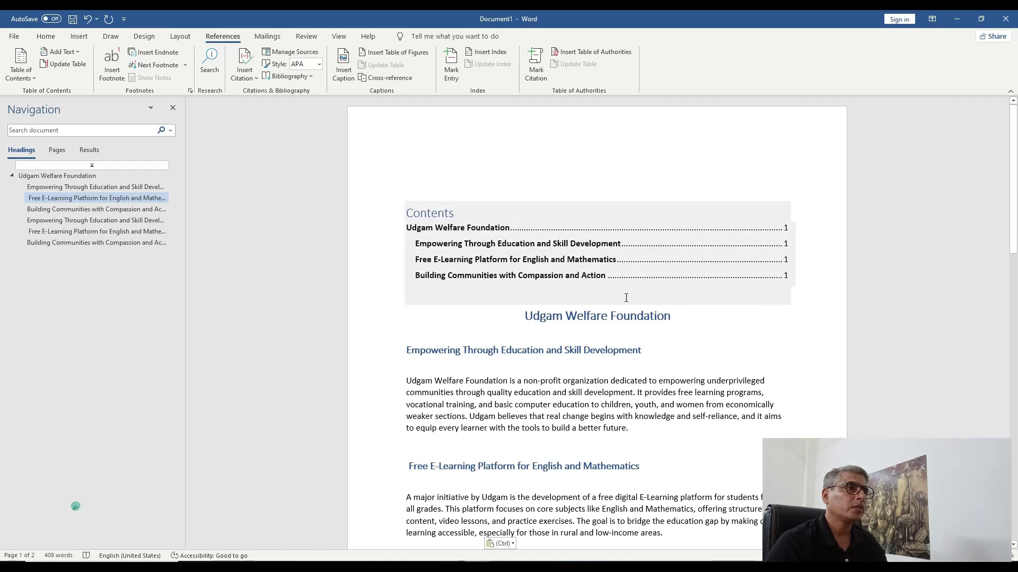
left_click_drag(816, 295, 475, 190)
key("Delete")
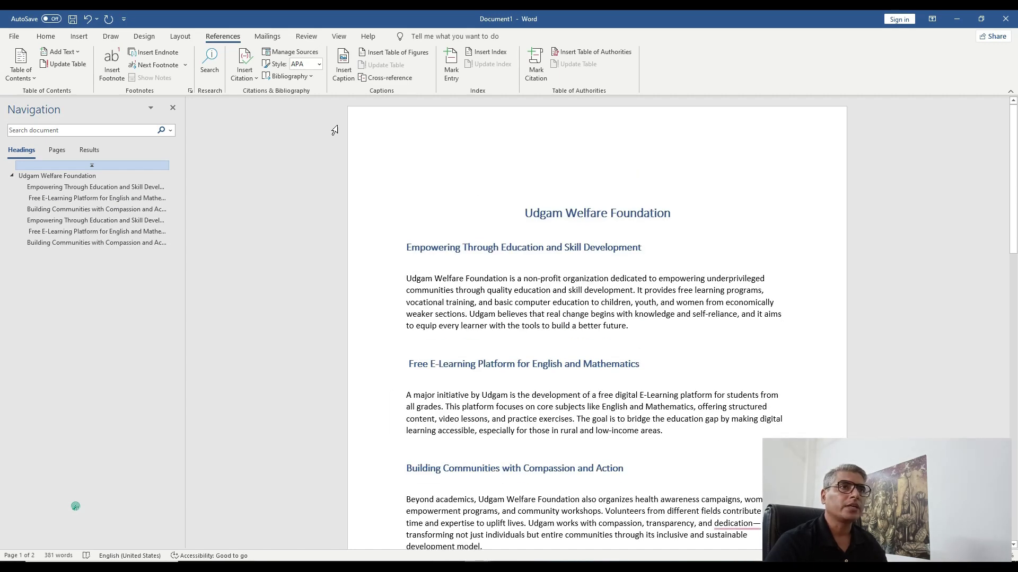
- Insert a fresh Automatic Table 1 table of contents above the title, covering the headings on both pages
left_click(23, 76)
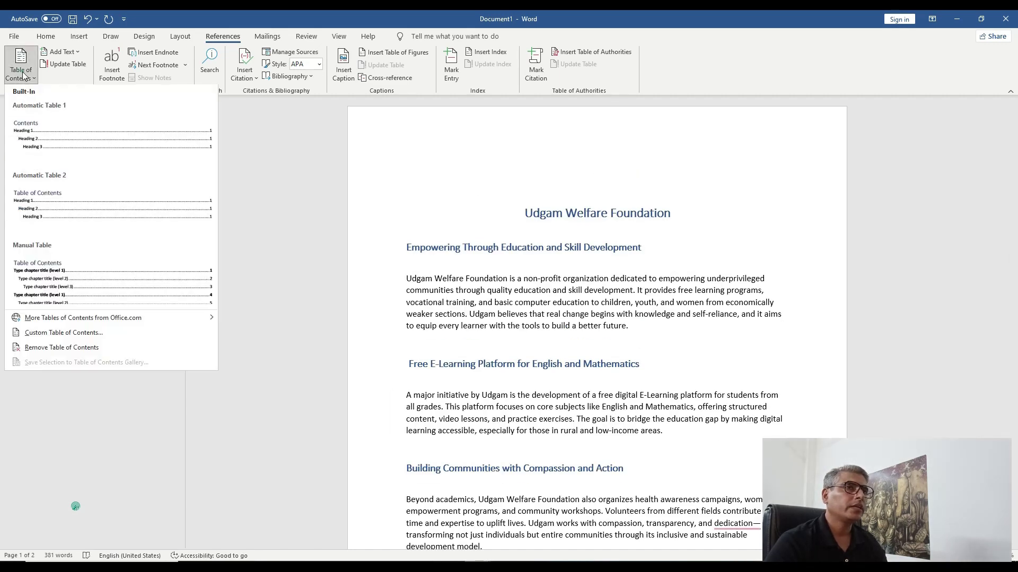
left_click(80, 126)
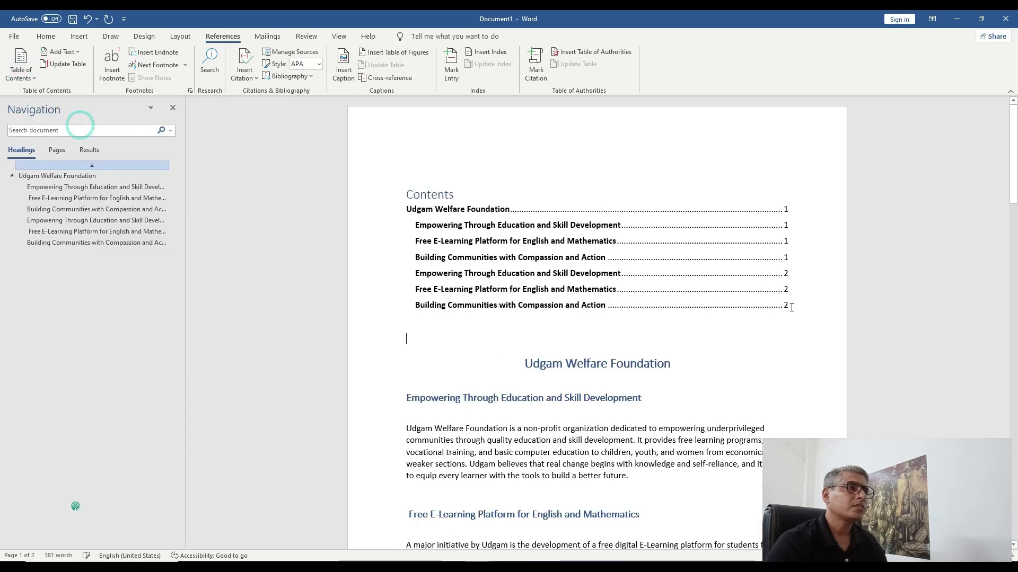
mouse_move(1014, 189)
left_mouse_down()
mouse_move(1014, 424)
mouse_move(1015, 169)
left_mouse_up()
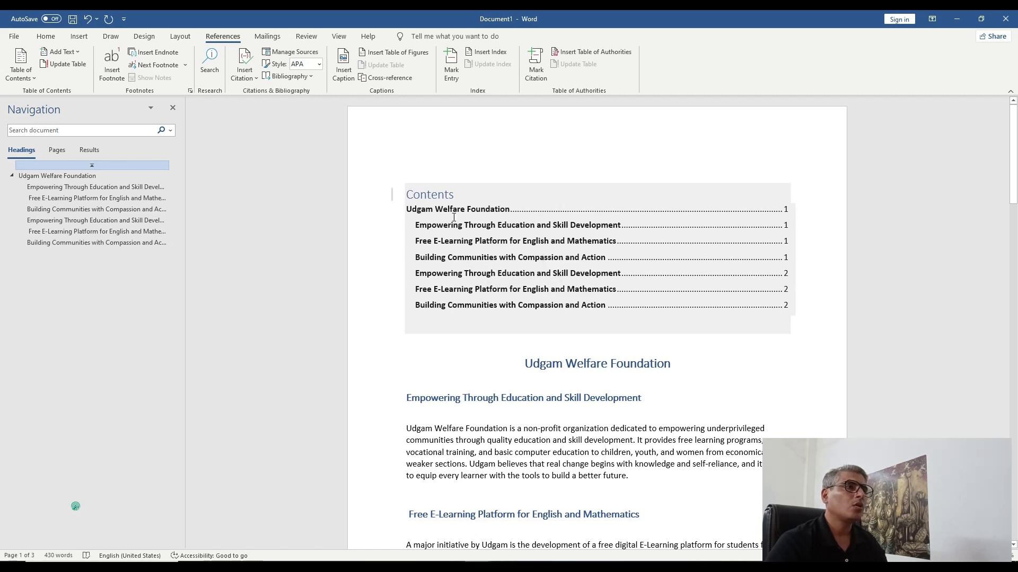
left_click(729, 427)
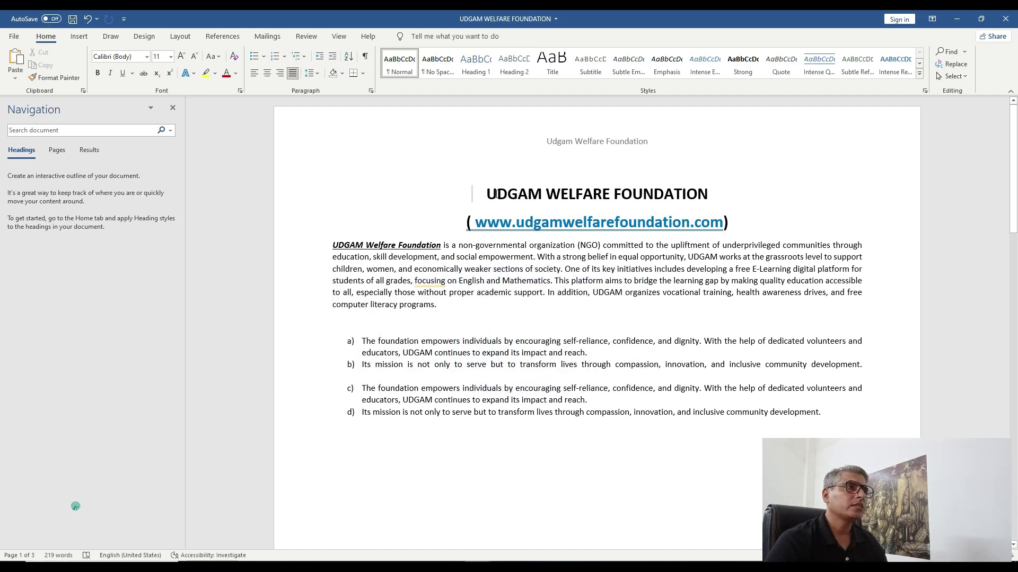
- In the UDGAM WELFARE FOUNDATION document, copy the website address under the title and undo the last edit
left_click_drag(485, 194, 667, 194)
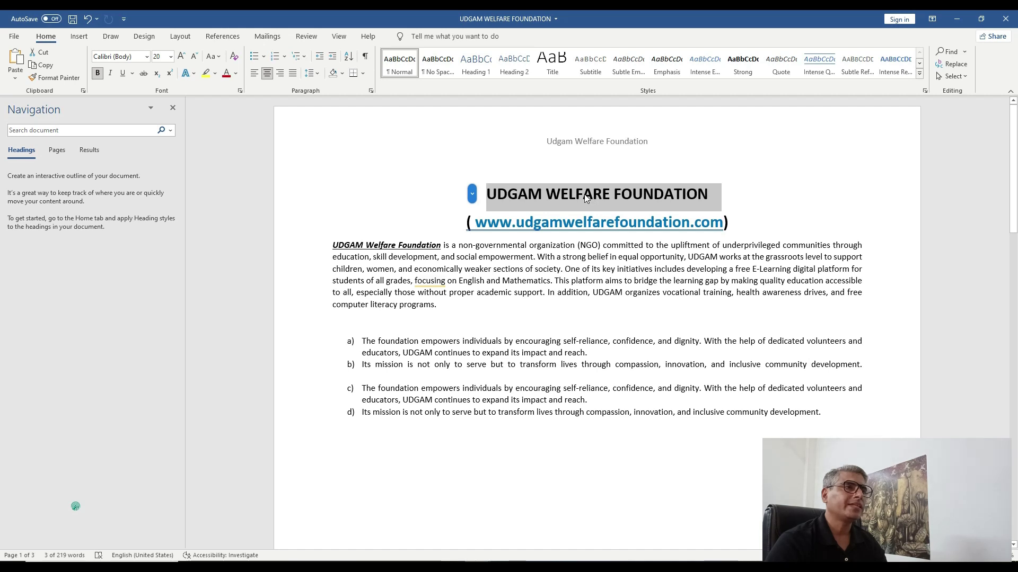
left_click(550, 319)
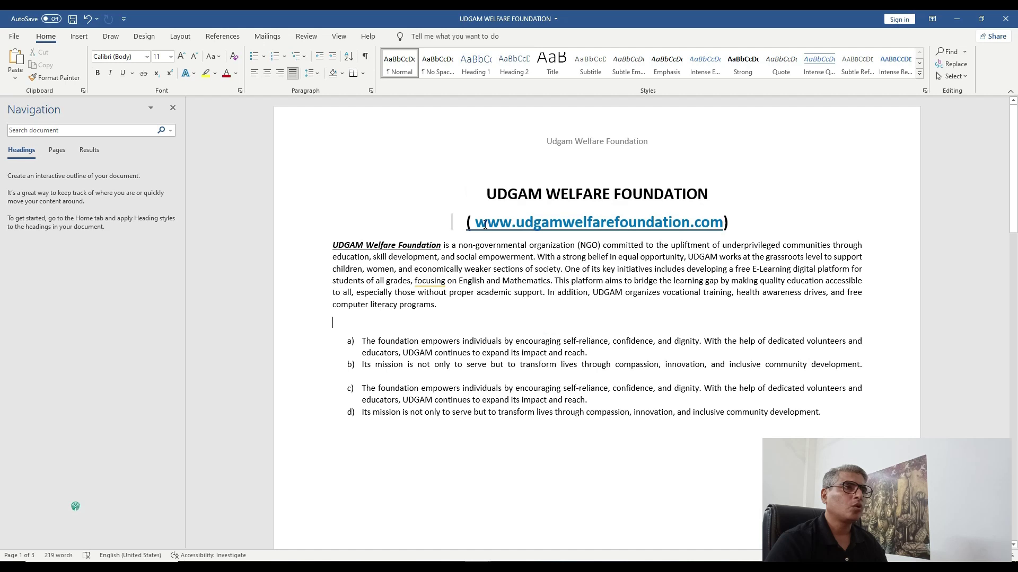
left_click_drag(474, 223, 724, 223)
key("ctrl+c")
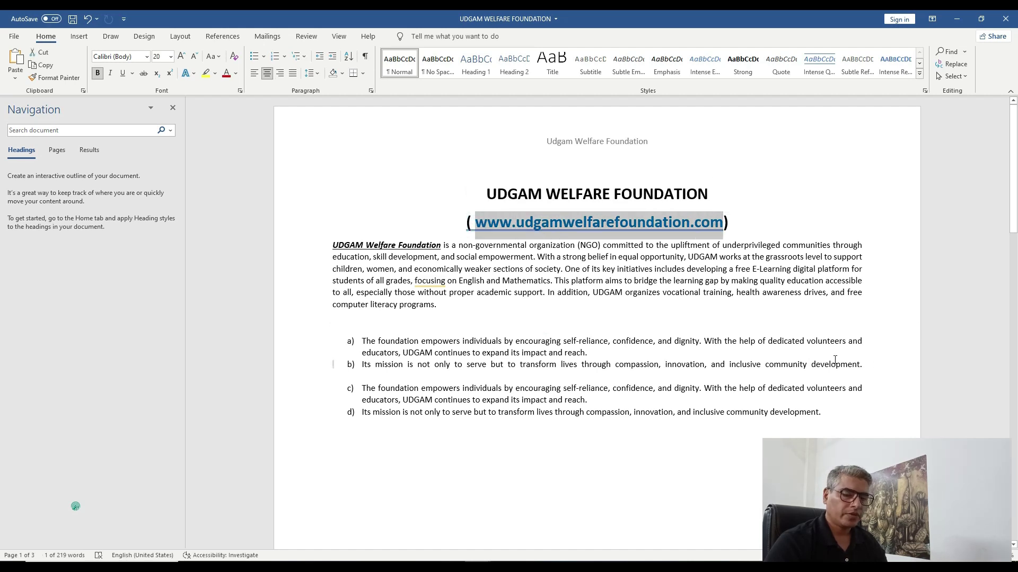
key("ctrl+z")
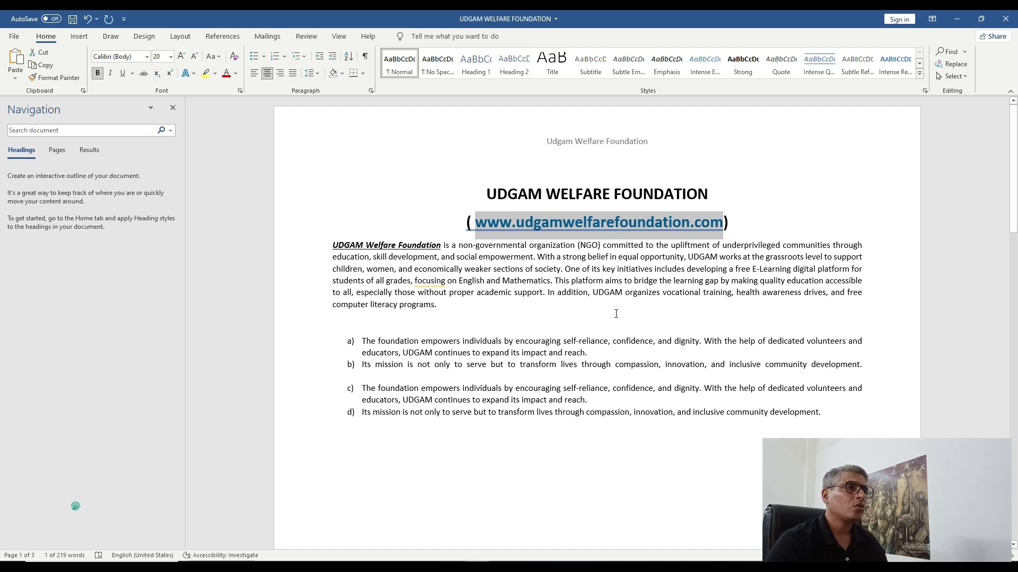
left_click(611, 311)
triple_click(473, 194)
left_click(486, 194)
left_click_drag(486, 194, 659, 193)
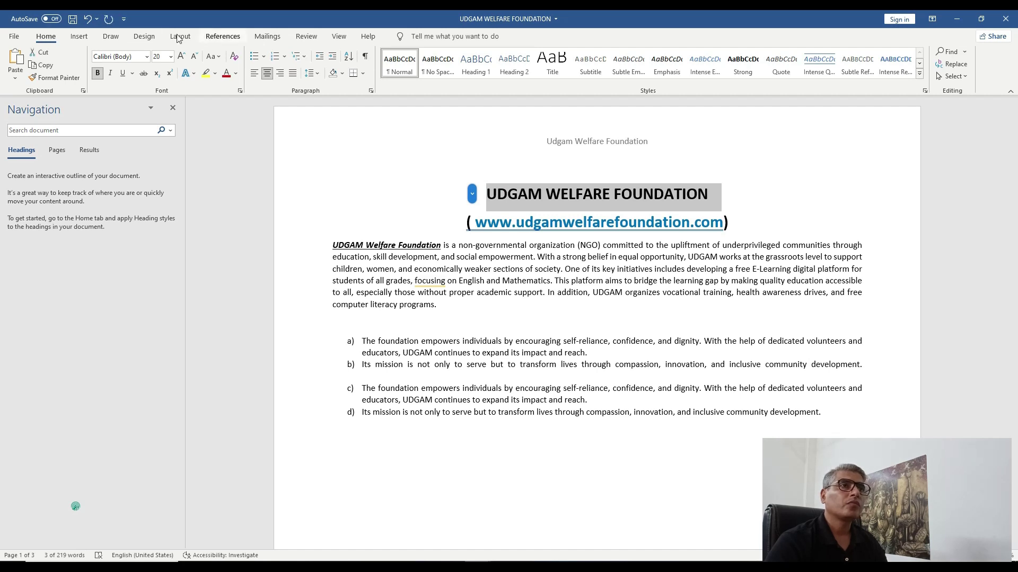
left_click(83, 37)
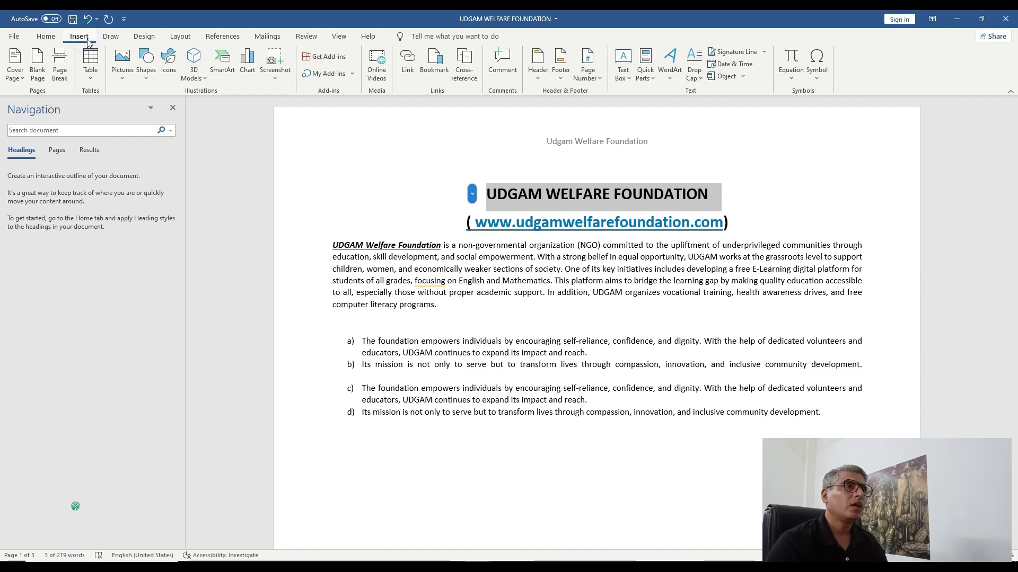
left_click(401, 78)
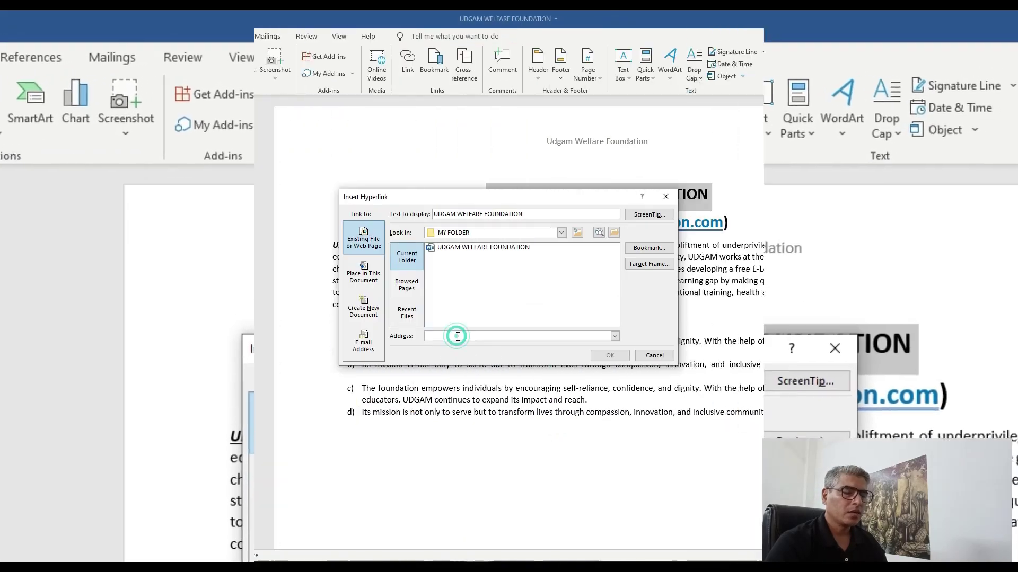
key("ctrl+v")
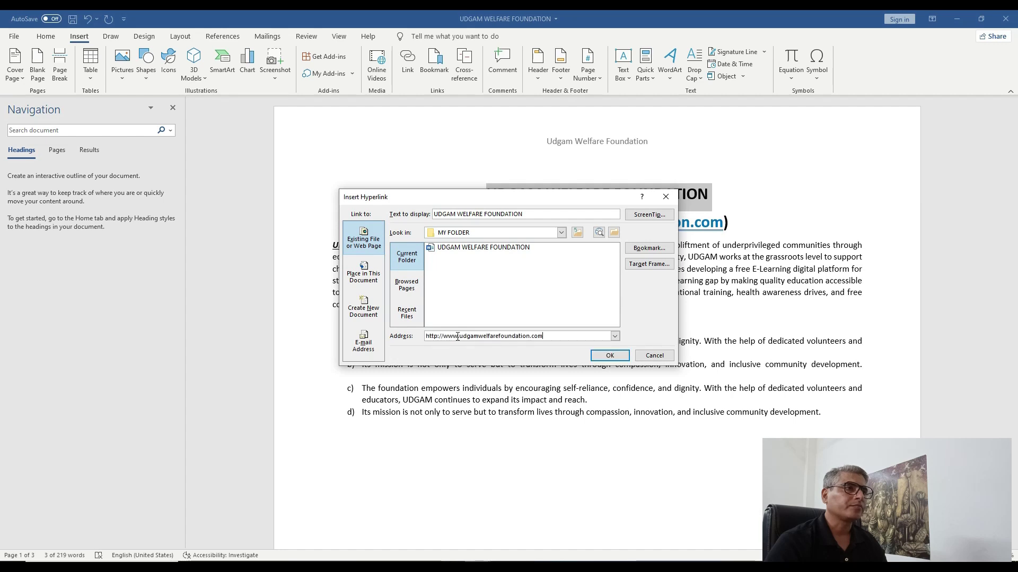
left_click(609, 355)
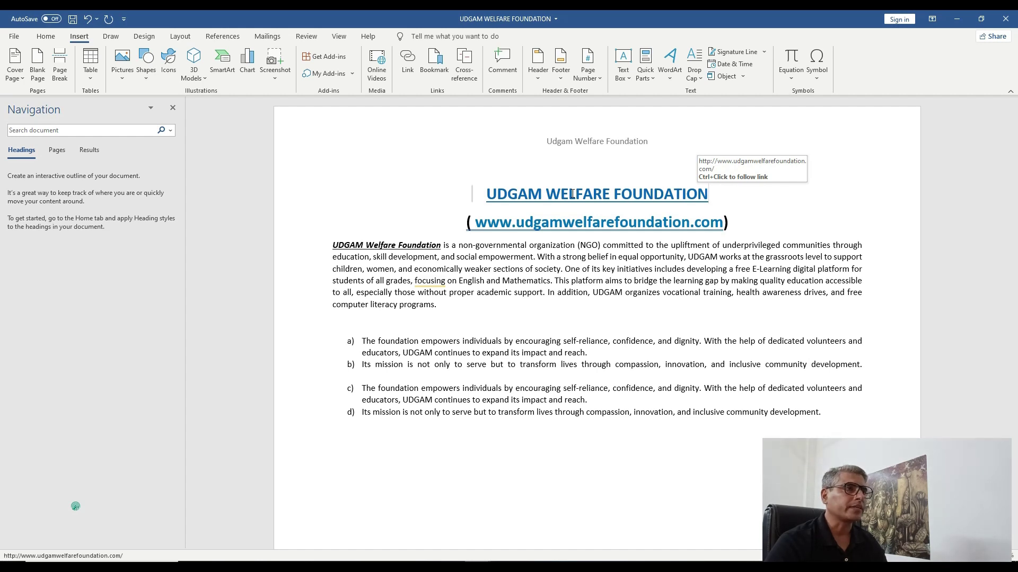
- Insert WordArt in the plain black style on the blank last page with the text "Udgam Welfare Foundation"
key("ctrl+End")
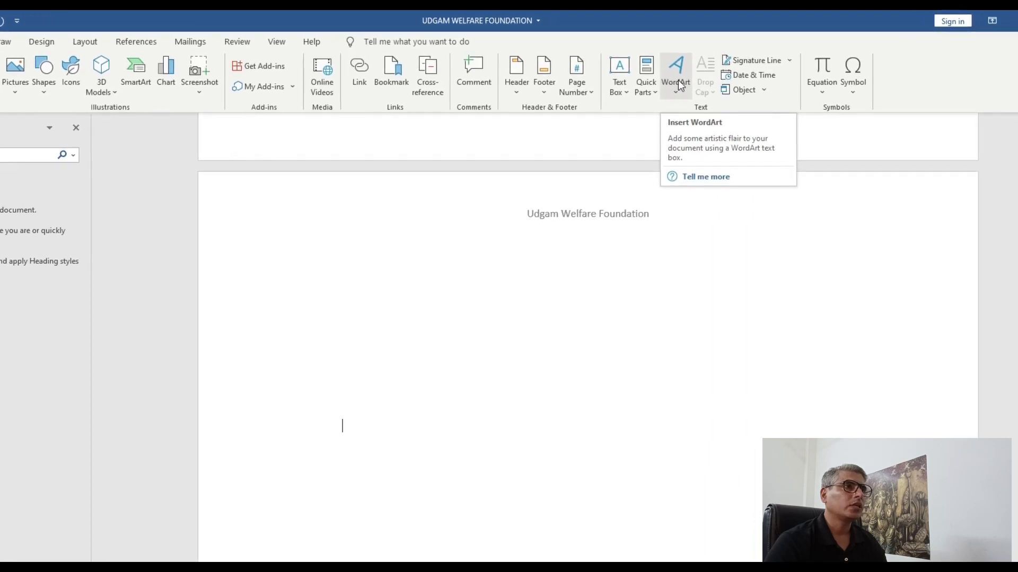
left_click(679, 85)
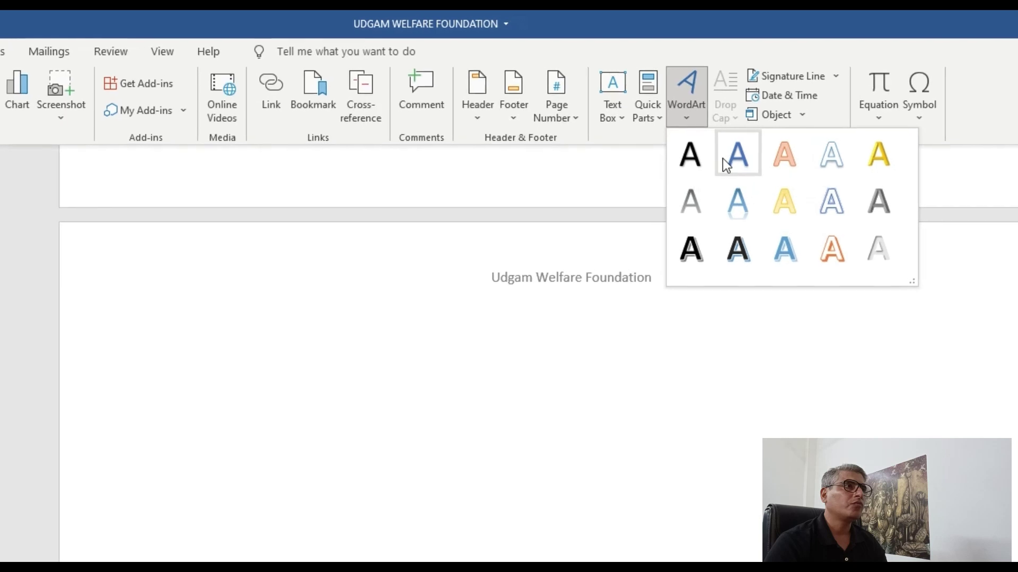
left_click(694, 164)
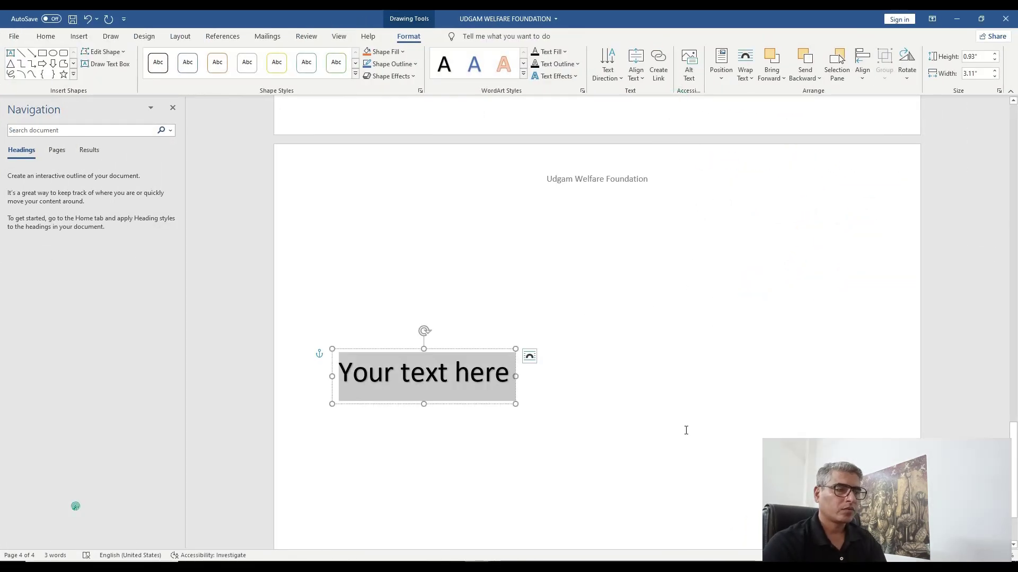
type("Udgam W")
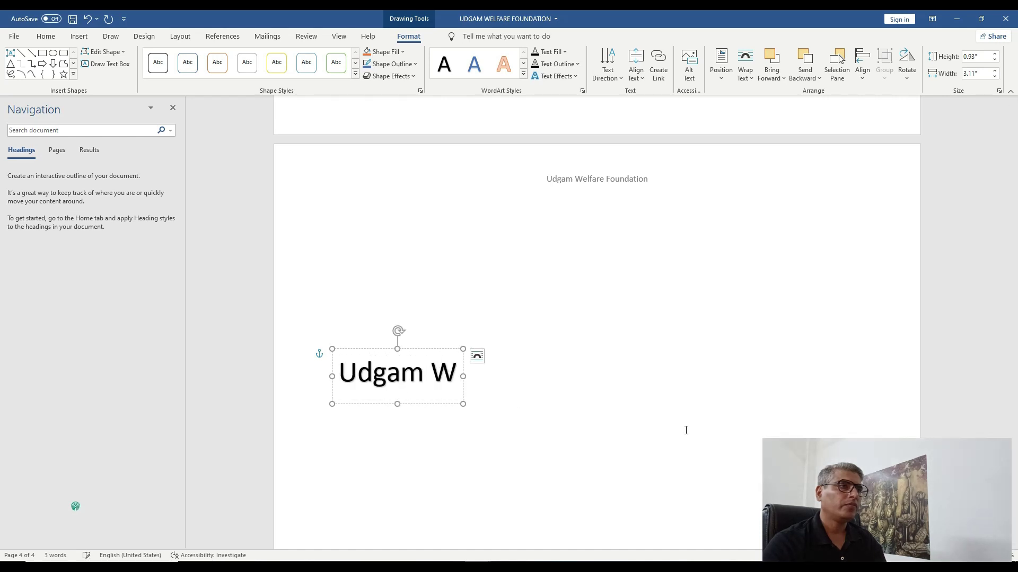
type("elfare Foundation")
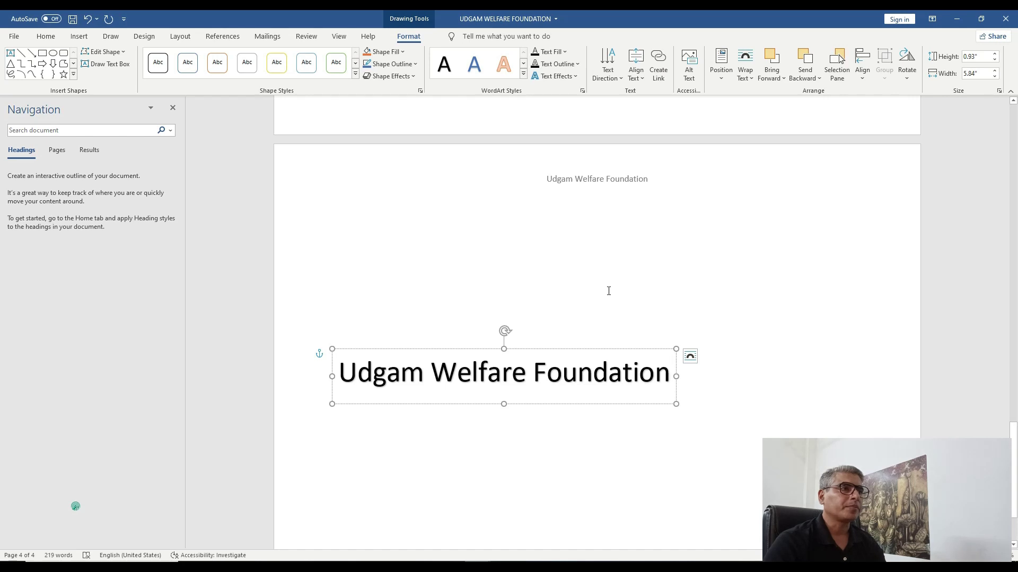
left_click(706, 290)
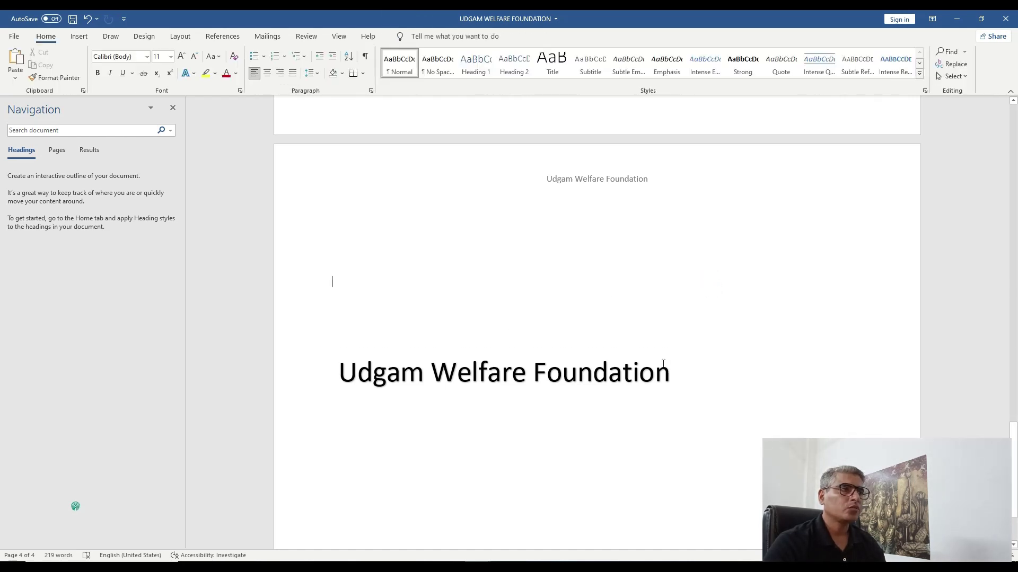
- Move the black WordArt higher on the page, just below the header, and place the cursor in the empty space beneath it
left_click(467, 380)
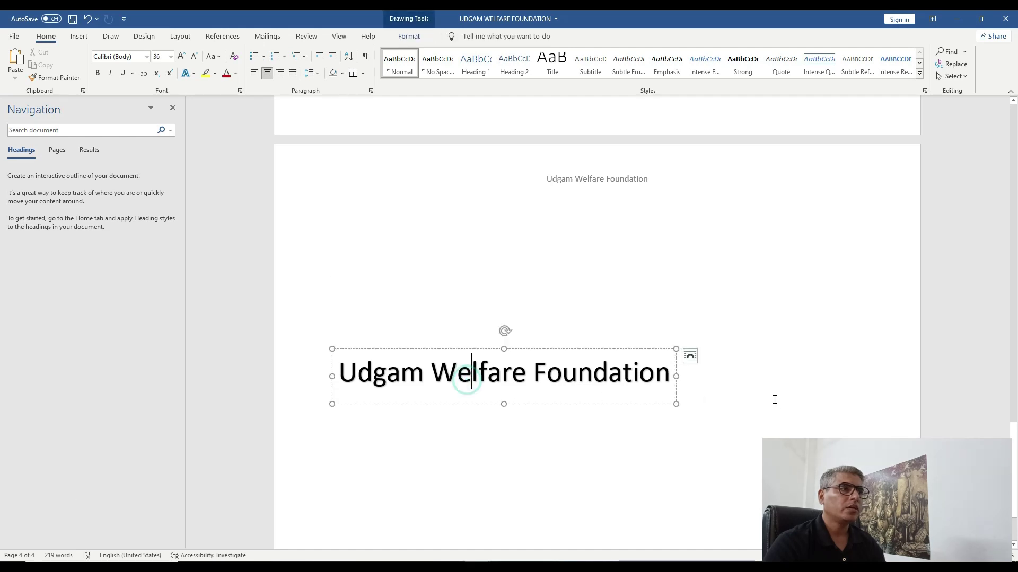
left_click(790, 376)
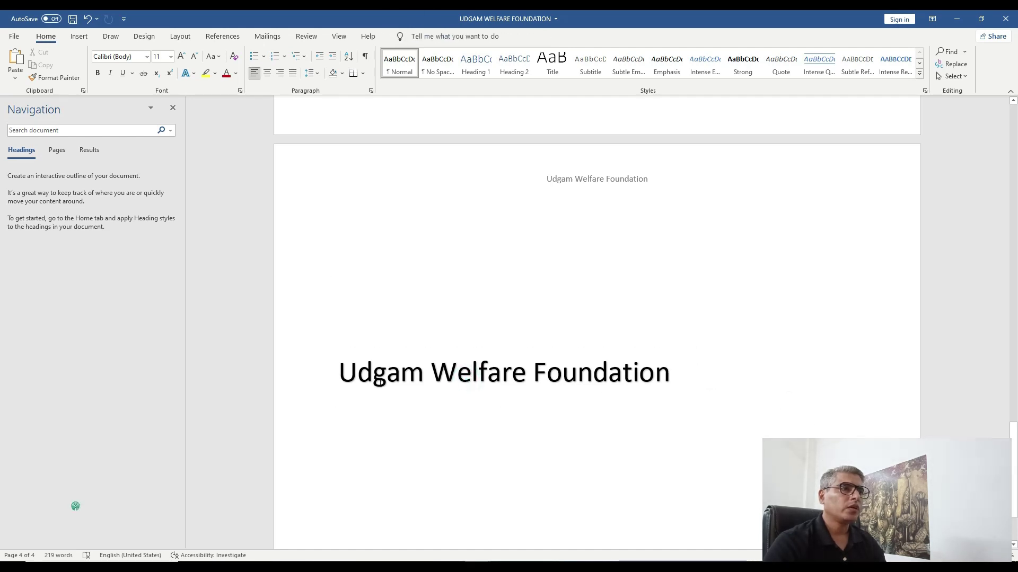
left_click(393, 355)
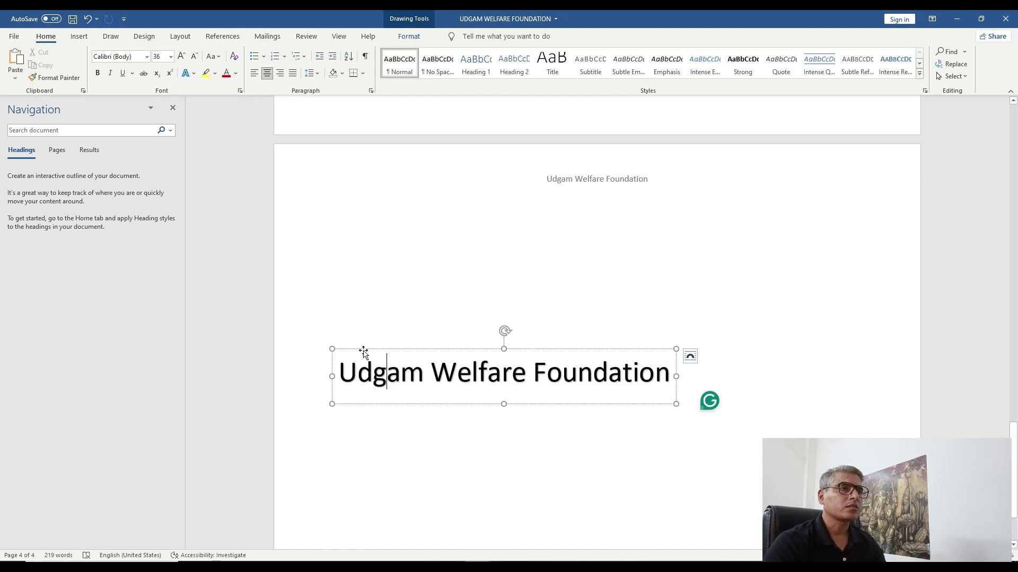
left_click_drag(363, 353, 409, 228)
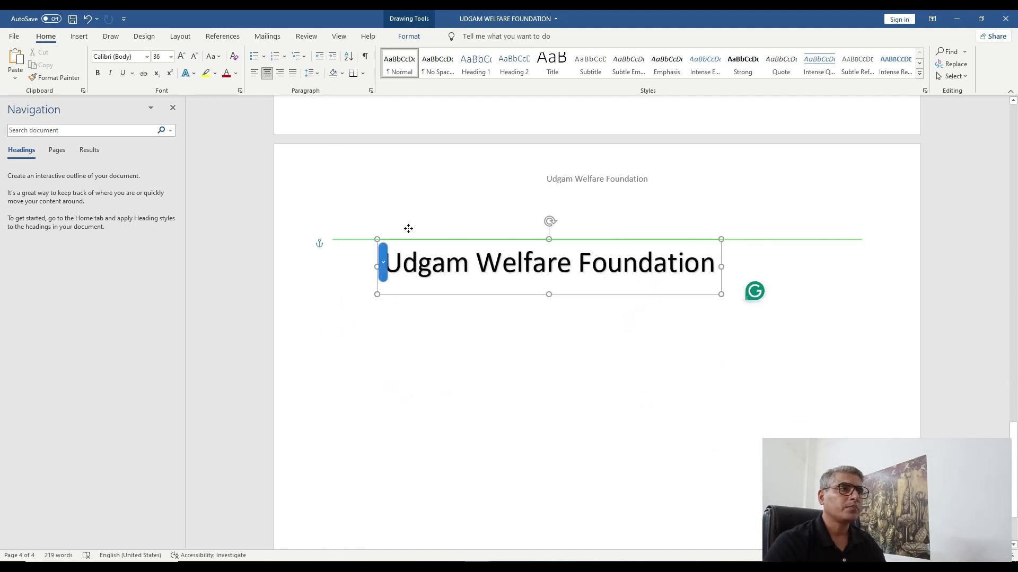
left_click(463, 370)
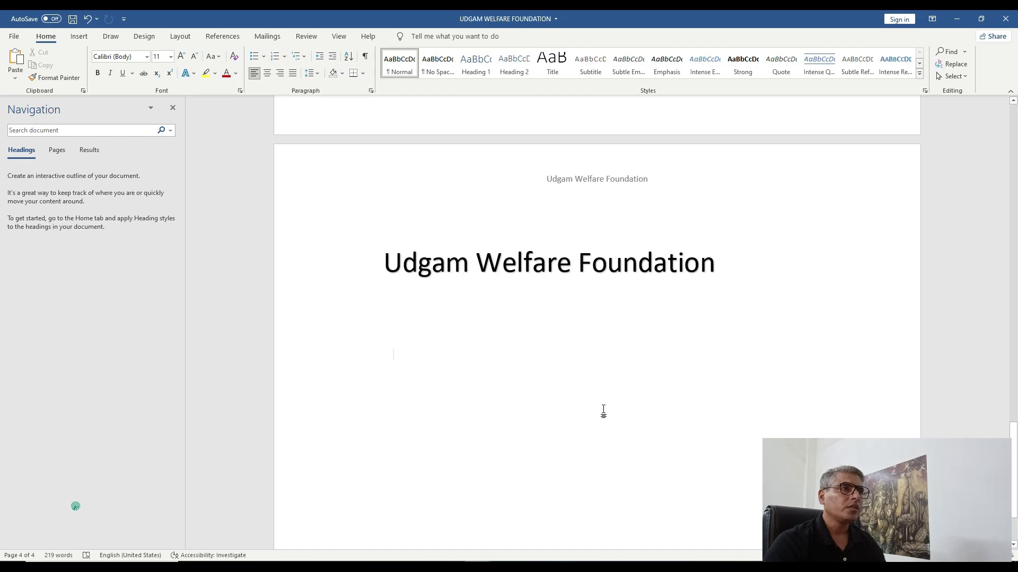
- Insert a second WordArt in the bold light-blue shadowed style reading "Udgam Welfare Foundation" below the first, and save the document
left_click(79, 36)
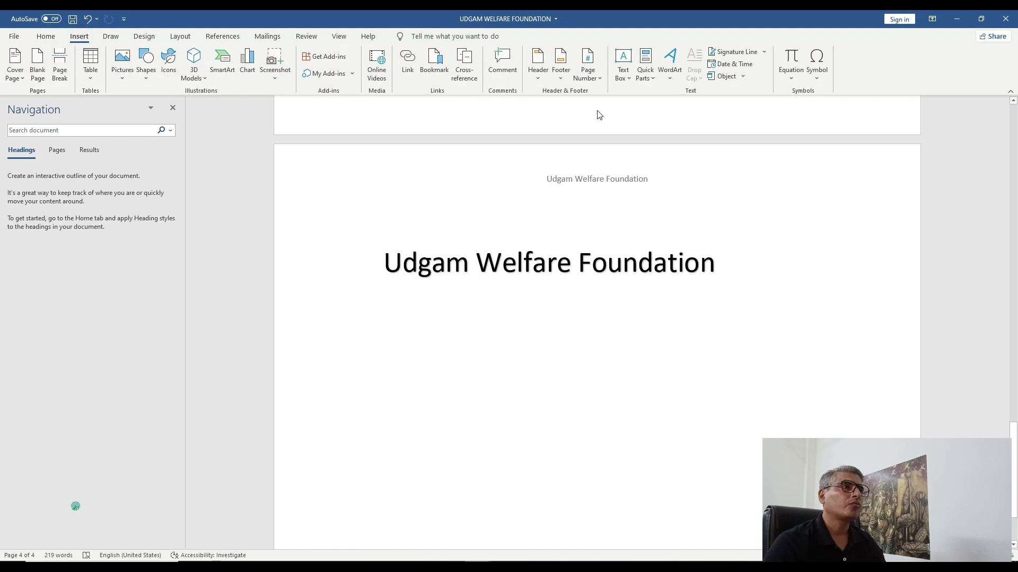
left_click(671, 79)
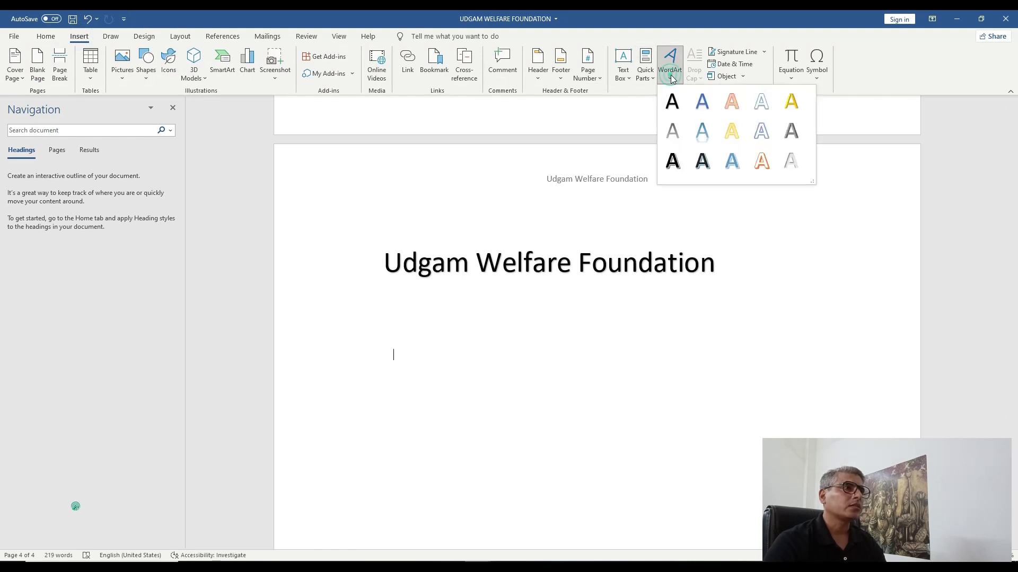
left_click(731, 166)
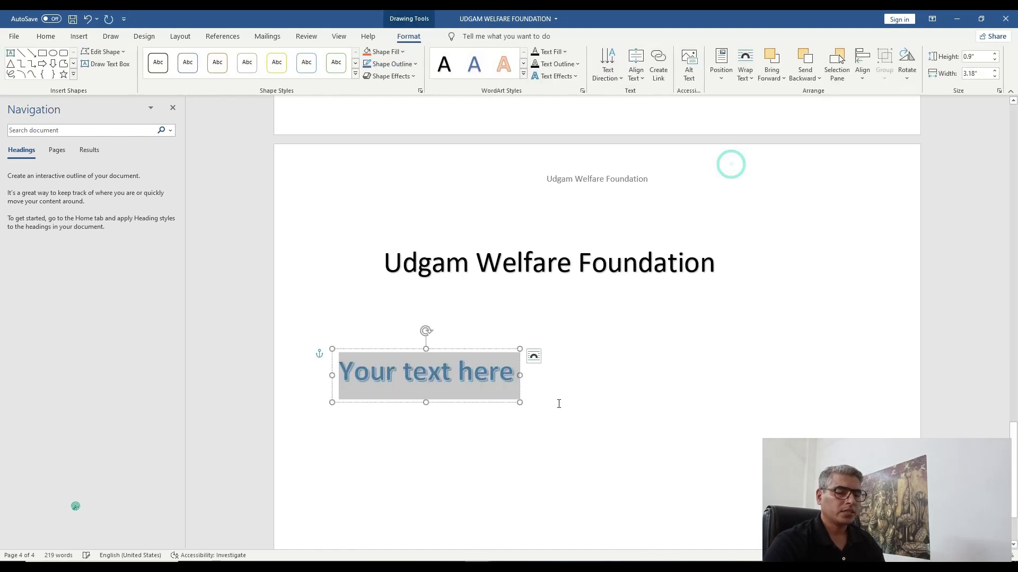
key("BackSpace")
type("Udgam Wel")
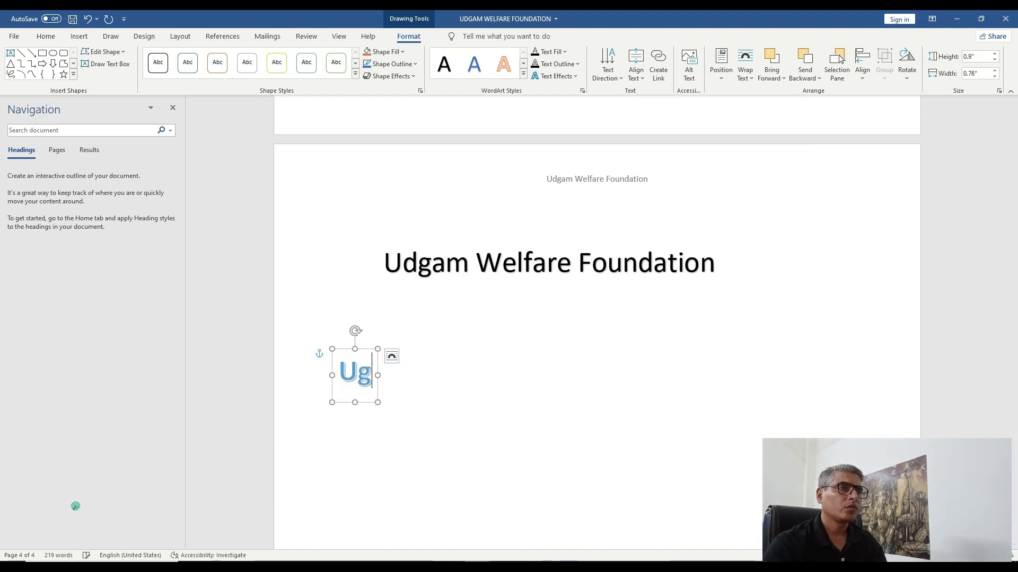
type("fer")
key("BackSpace")
key("BackSpace")
type("are Foundation")
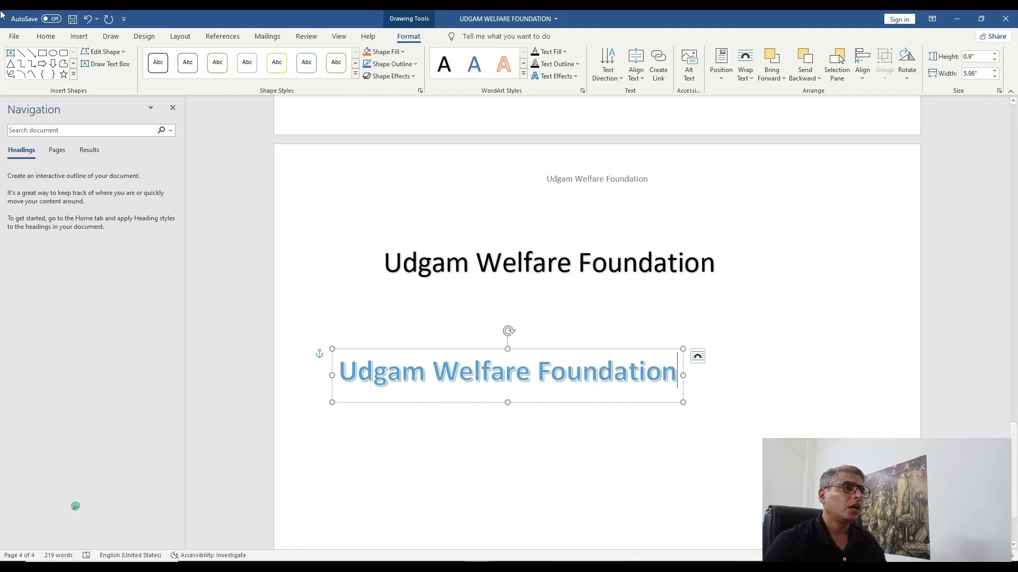
left_click(761, 316)
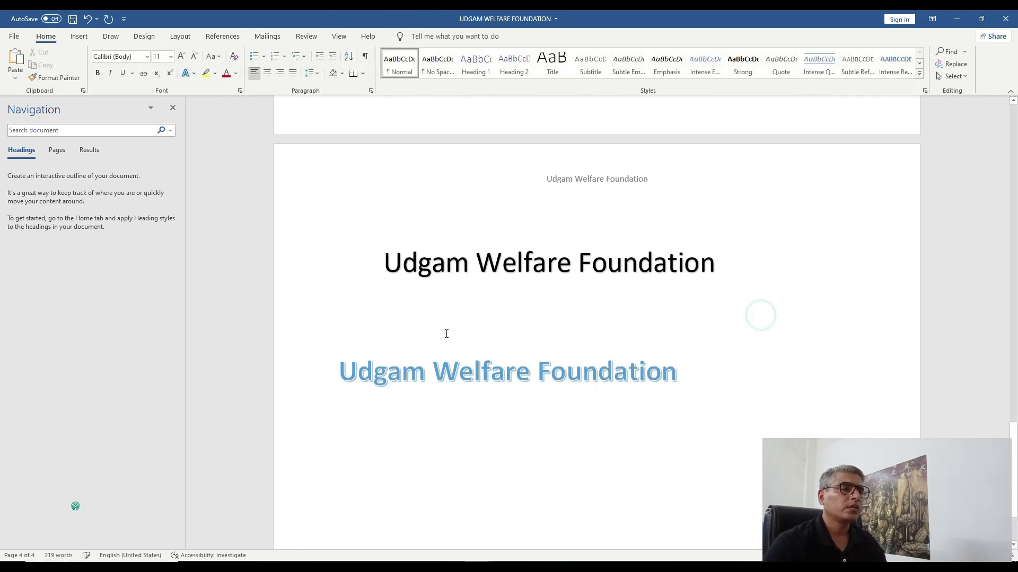
key("ctrl+s")
left_click(614, 339)
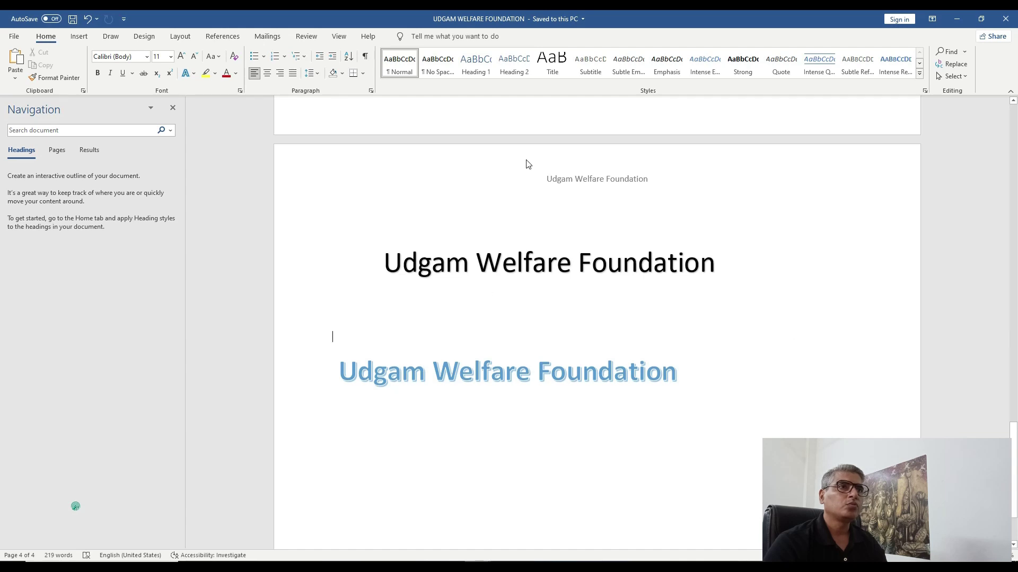
- Apply the preset CONFIDENTIAL 1 watermark and check it on the document's pages
left_click(145, 37)
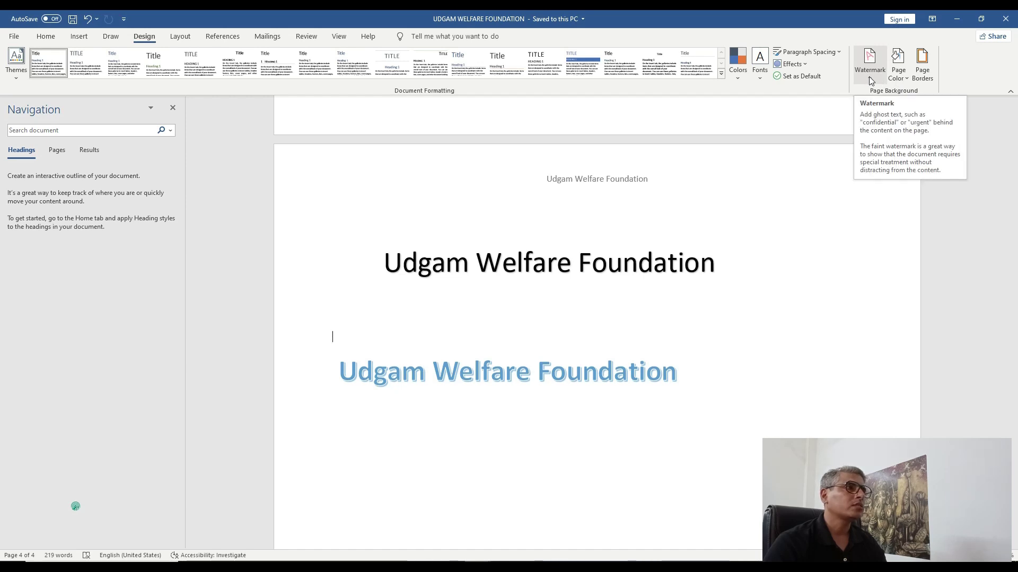
left_click(870, 61)
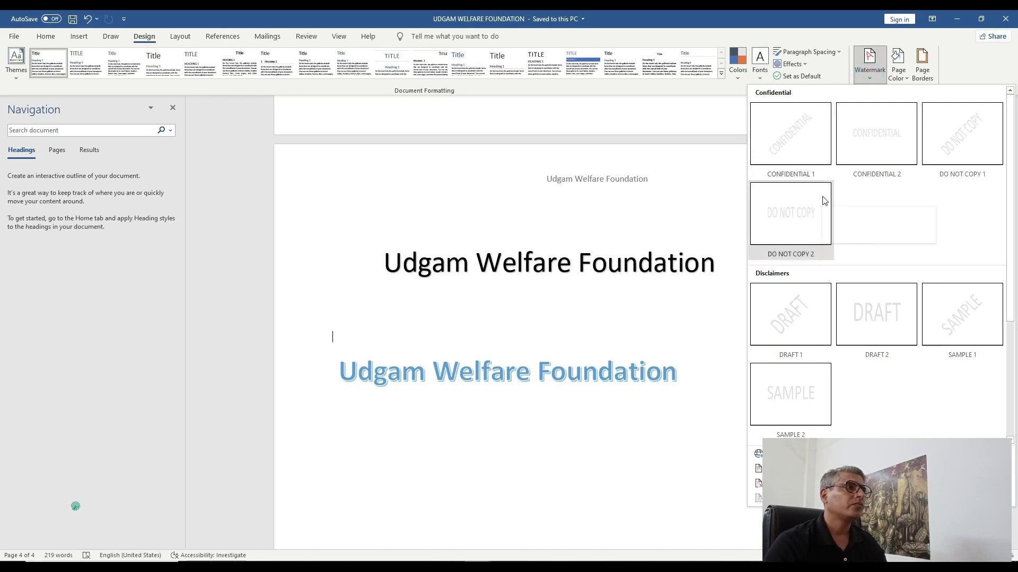
left_click(800, 141)
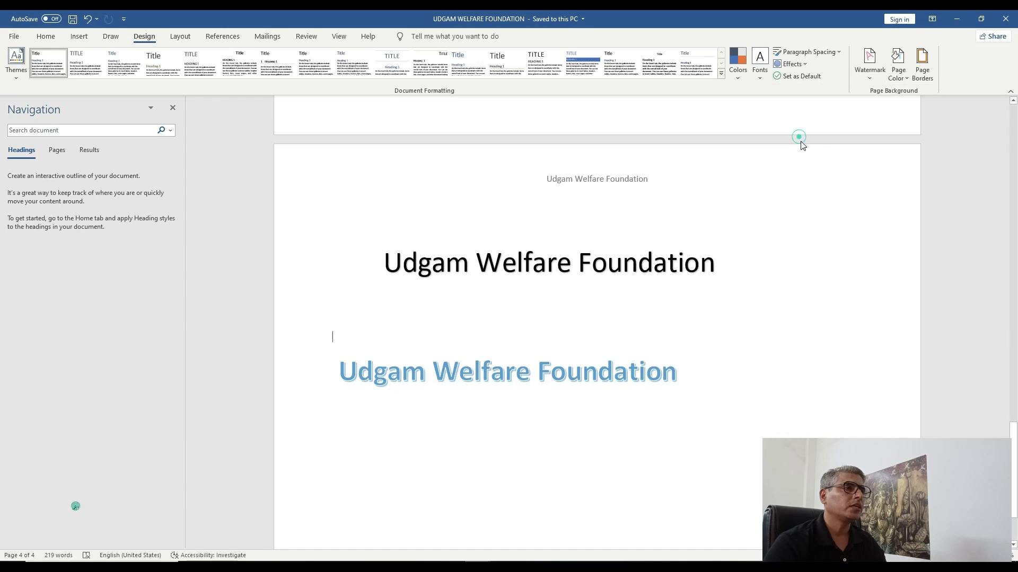
left_click(734, 384)
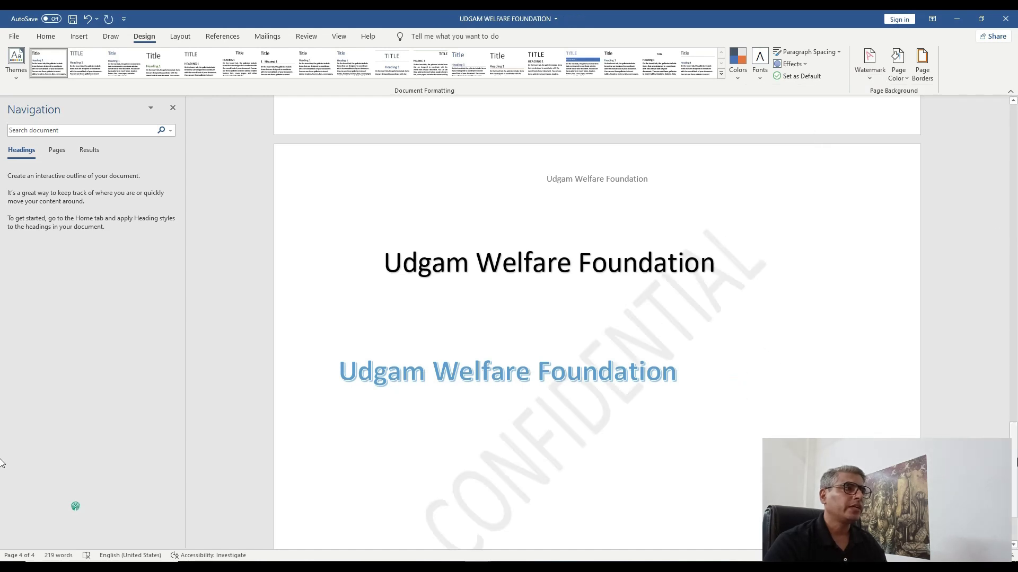
left_click_drag(1014, 460, 1016, 159)
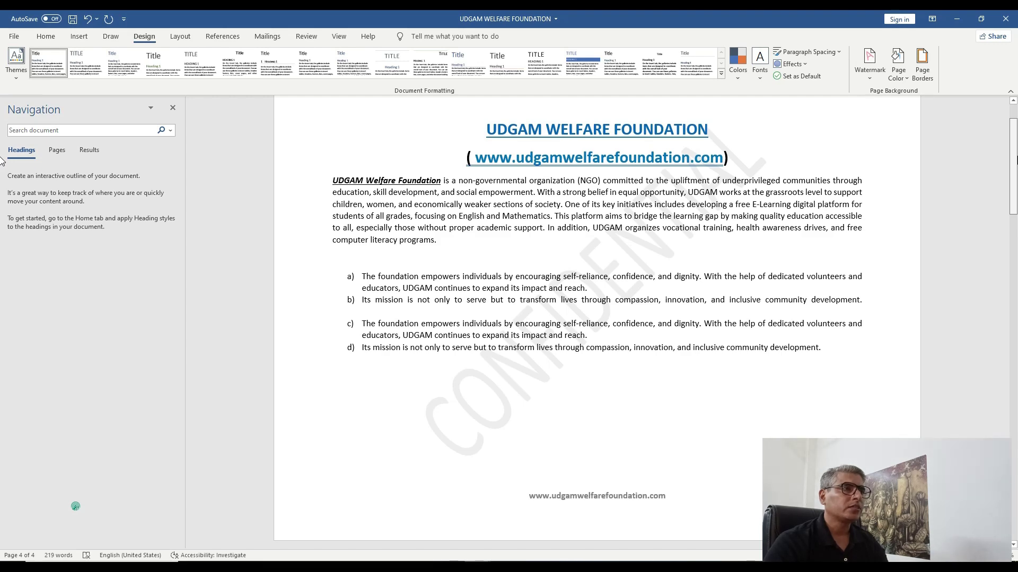
left_click_drag(1015, 160, 1016, 157)
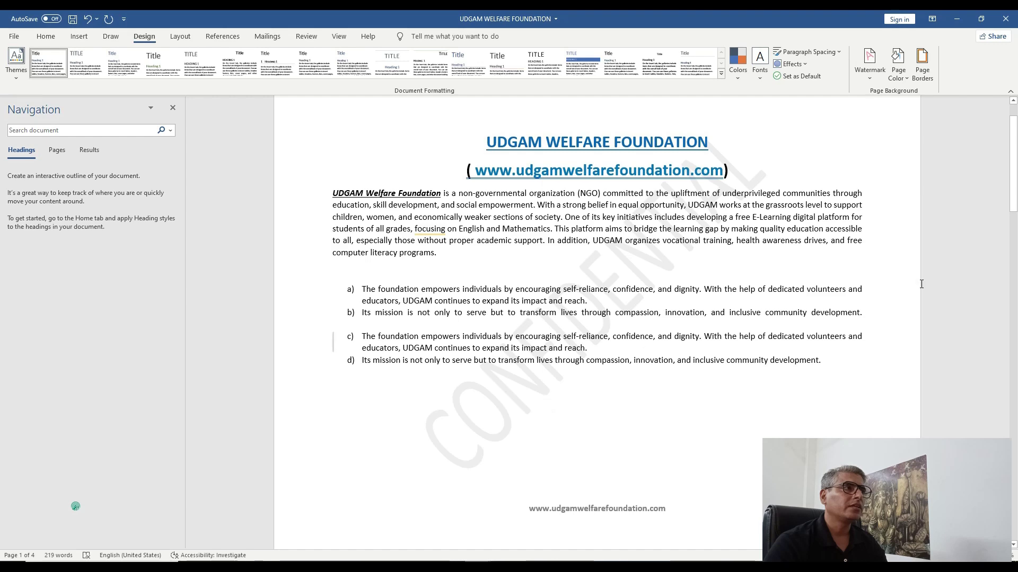
left_click_drag(1014, 194, 1014, 412)
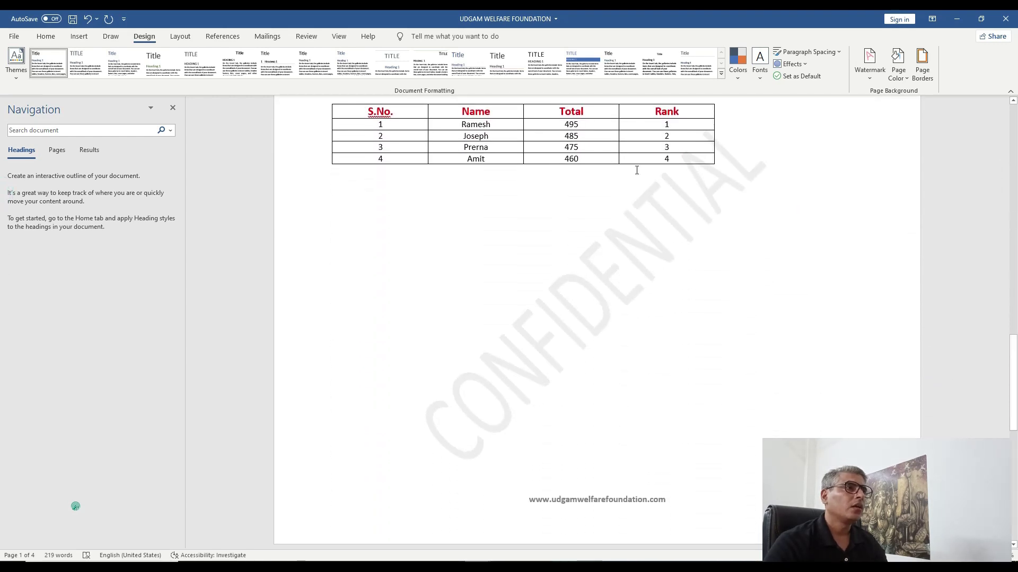
left_click_drag(1014, 377, 1014, 139)
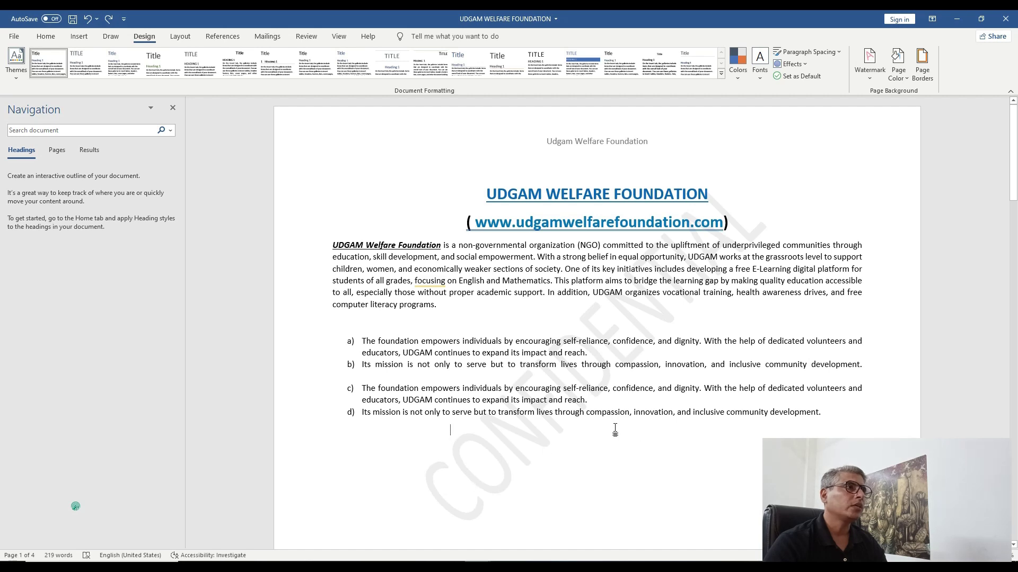
- Apply a custom diagonal text watermark reading "Udgam Welfare Foundation" to the document and check it on the following pages
left_click(873, 78)
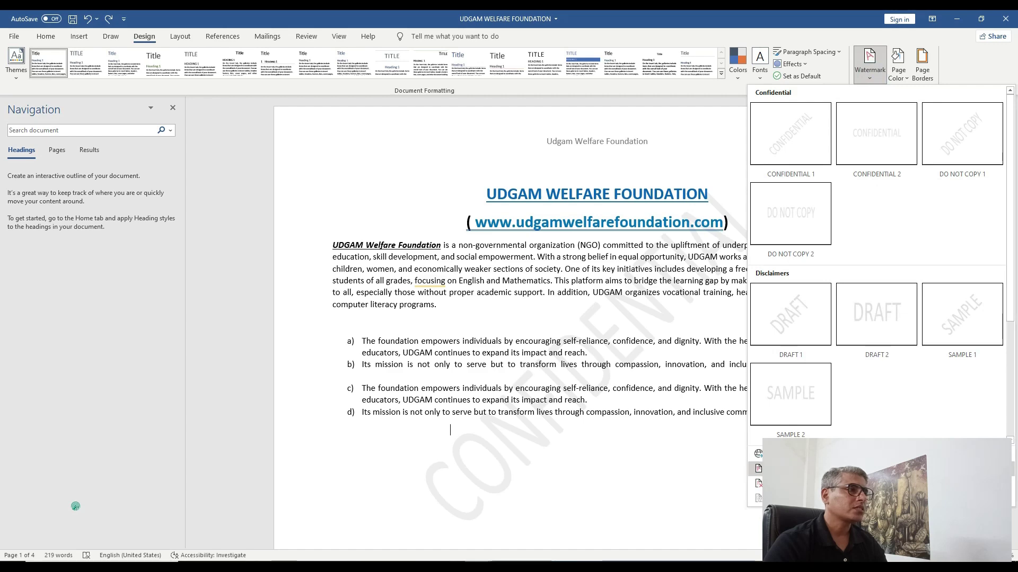
left_click(766, 469)
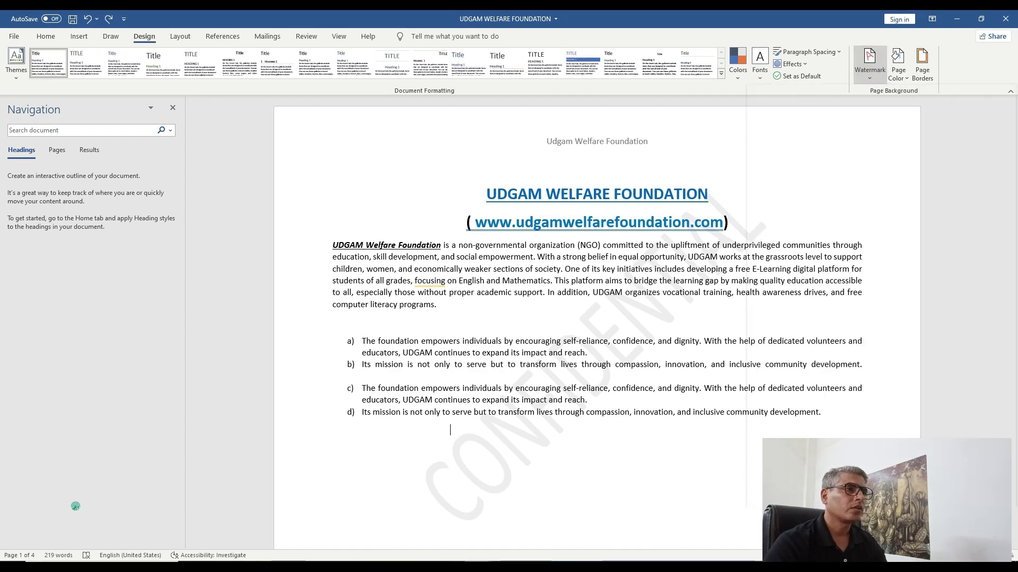
double_click(493, 288)
type("Udgam Welfar")
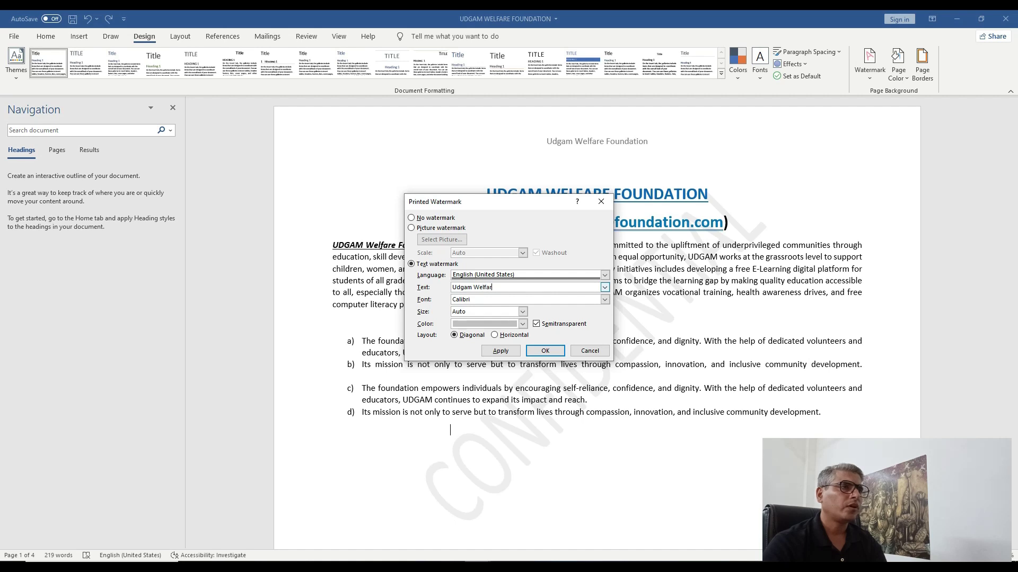
type("e Foundation")
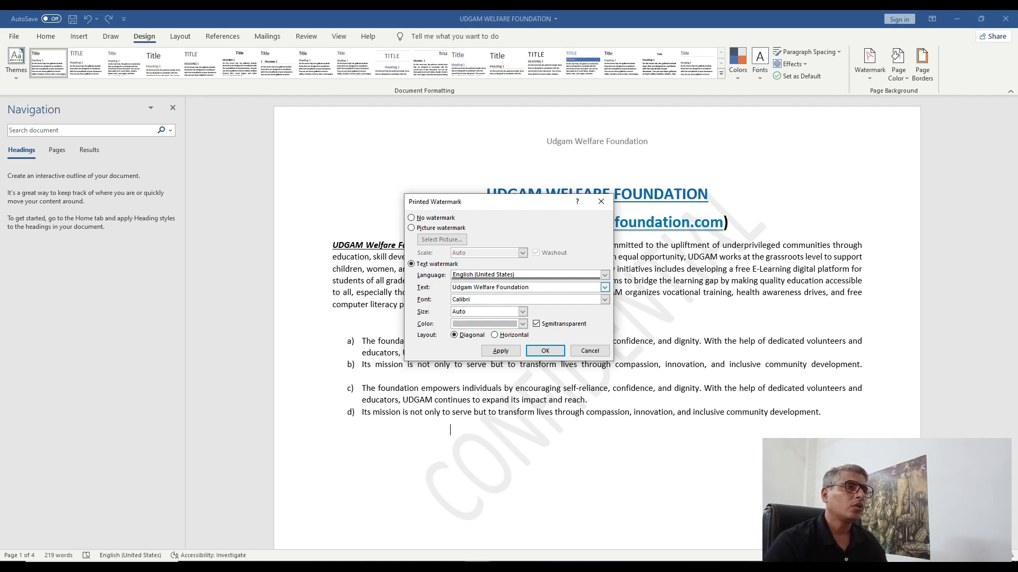
left_click(546, 351)
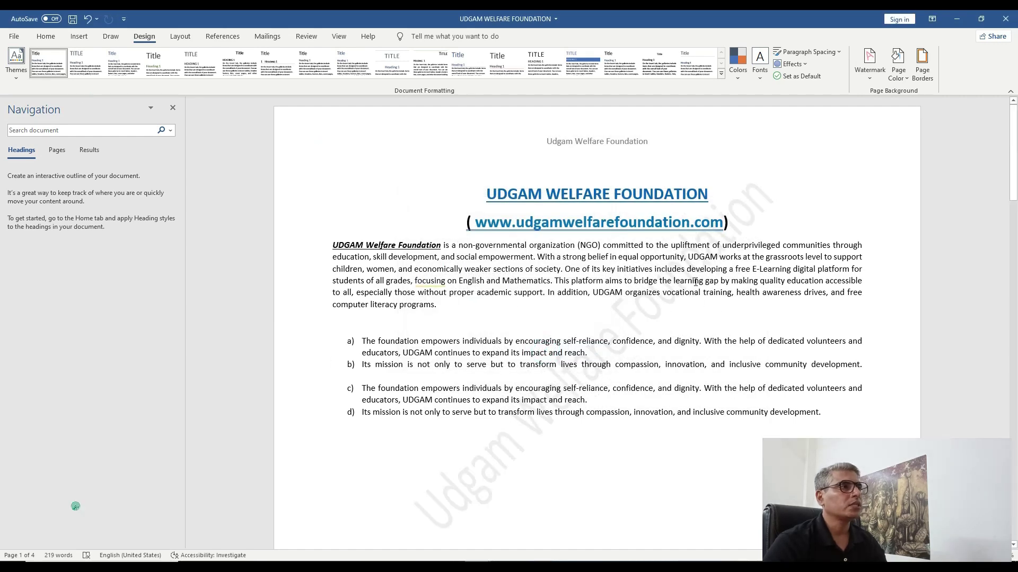
left_click_drag(1013, 188, 1013, 403)
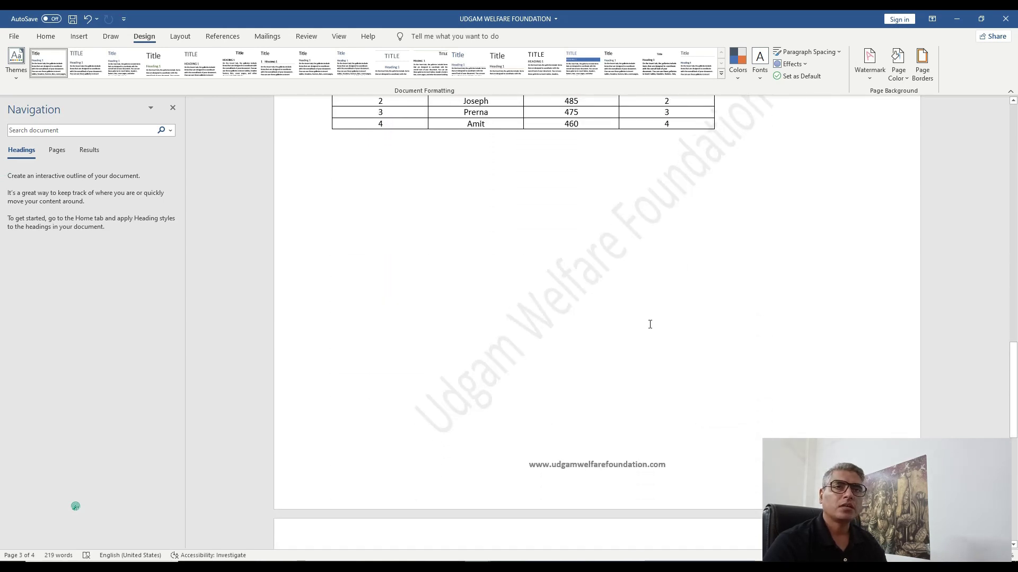